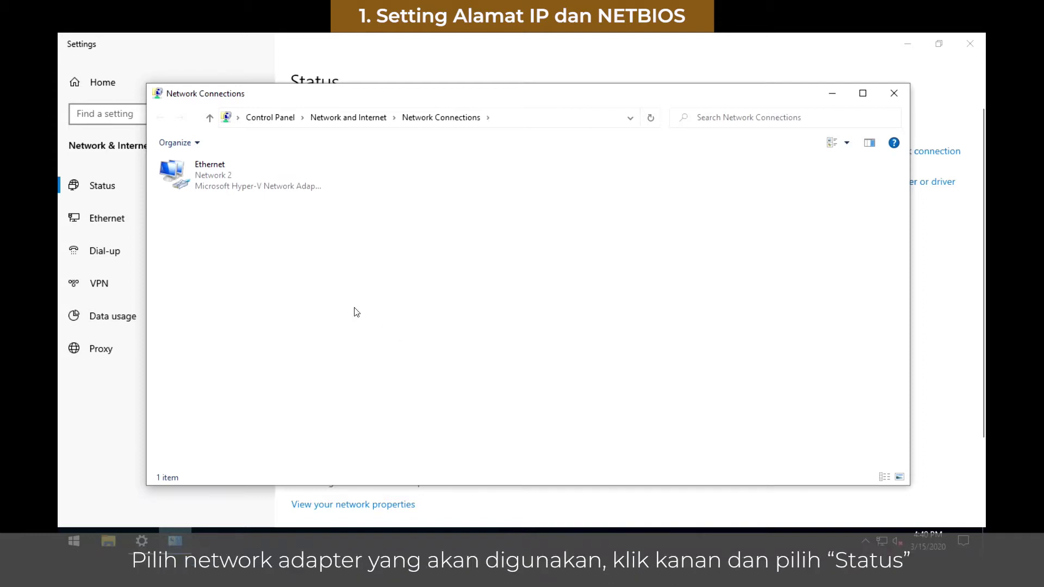
- Review the Ethernet adapter's connection details: IPv4 address, subnet mask, default gateway and DNS server
{"action": "left_click", "coordinate": [245, 180]}
{"action": "right_click", "coordinate": [245, 180]}
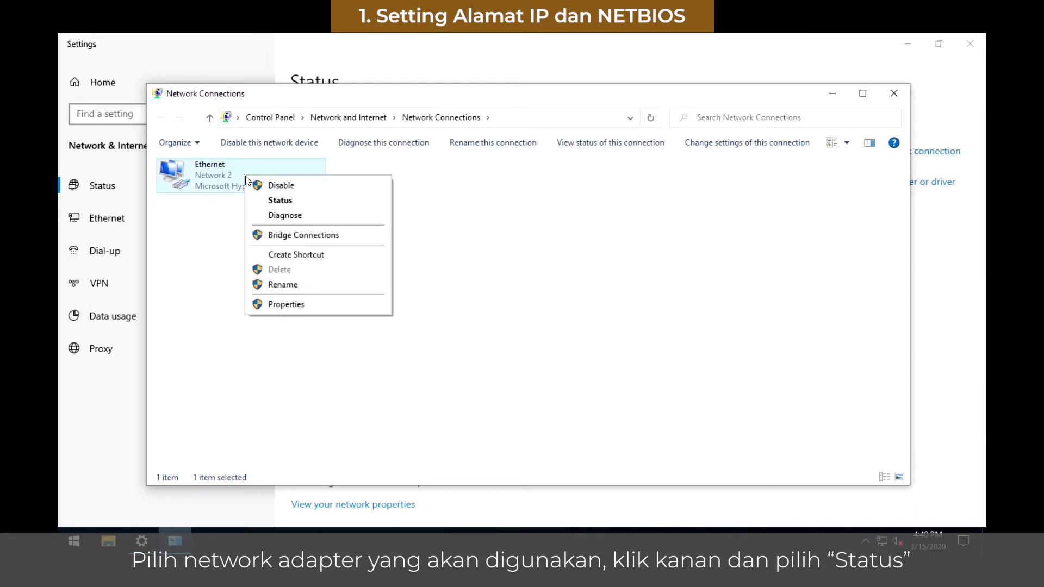
{"action": "left_click", "coordinate": [280, 201]}
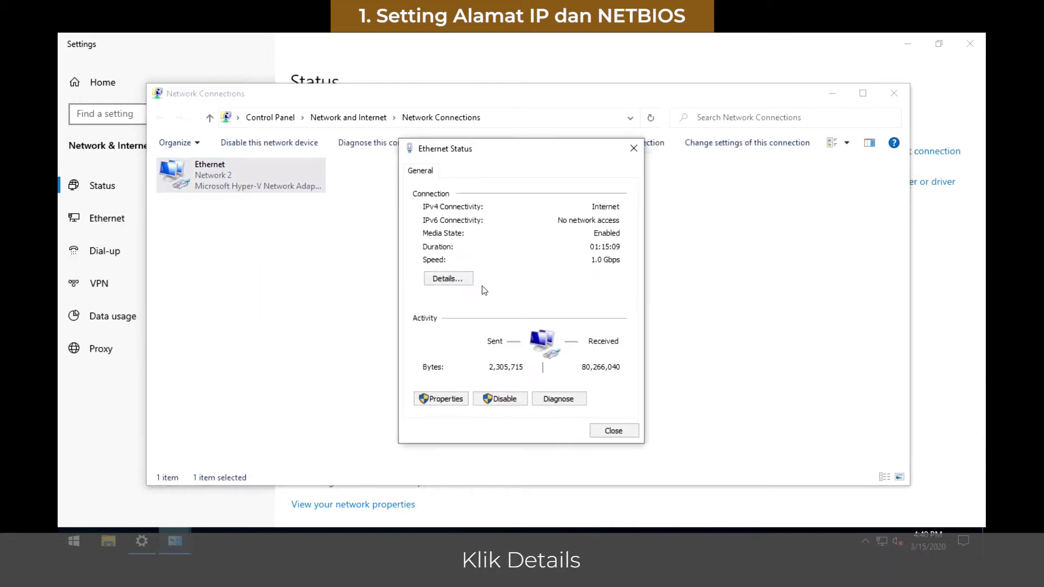
{"action": "left_click", "coordinate": [457, 280]}
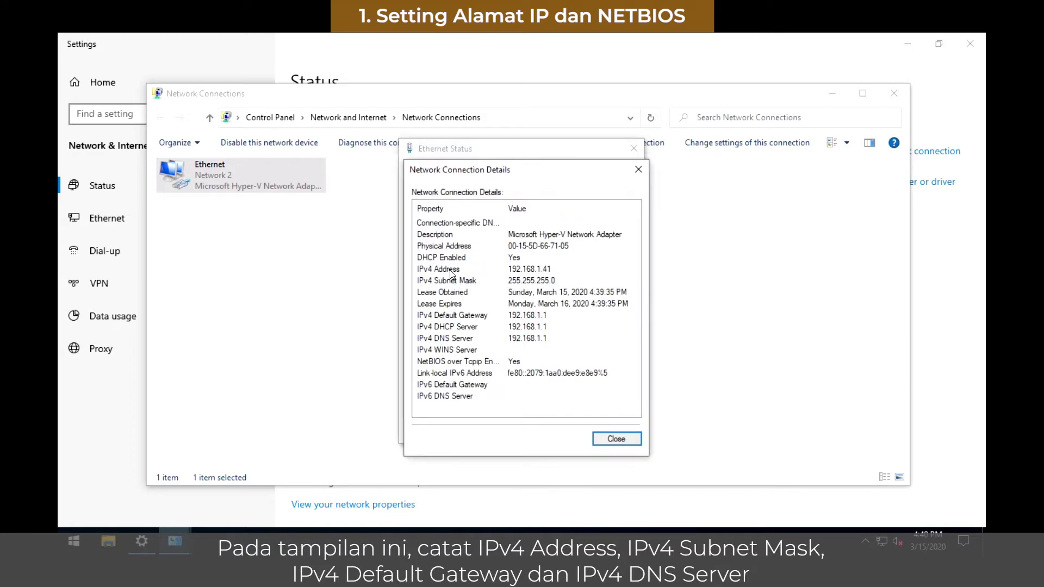
{"action": "left_click", "coordinate": [452, 269]}
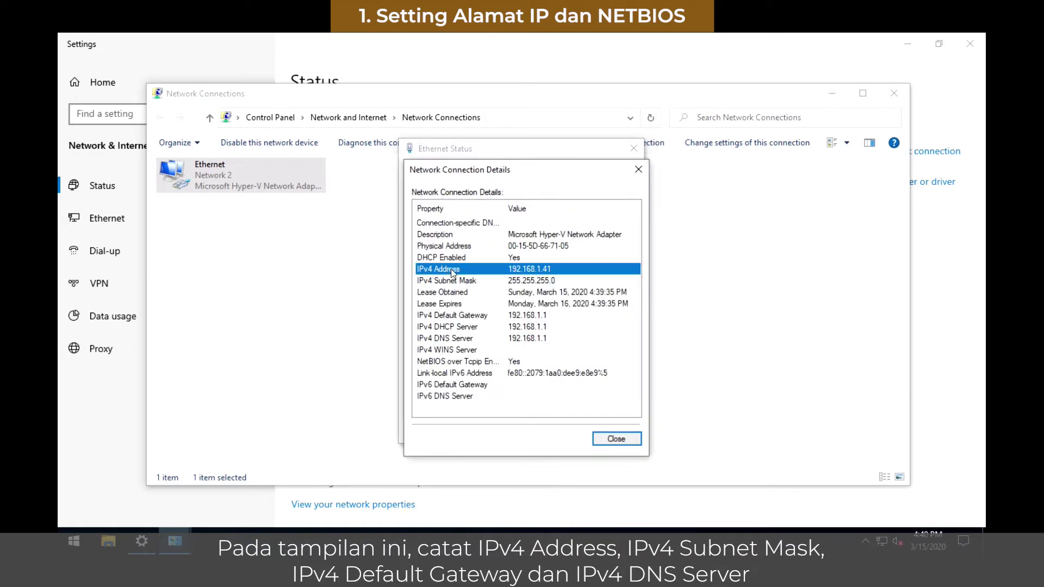
{"action": "left_click", "coordinate": [493, 282]}
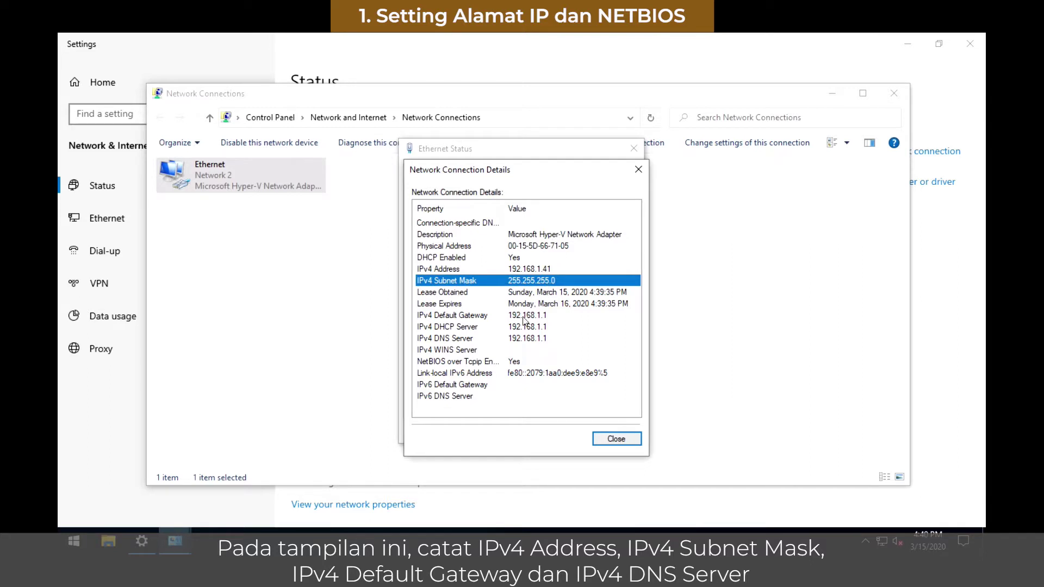
{"action": "left_click", "coordinate": [492, 321]}
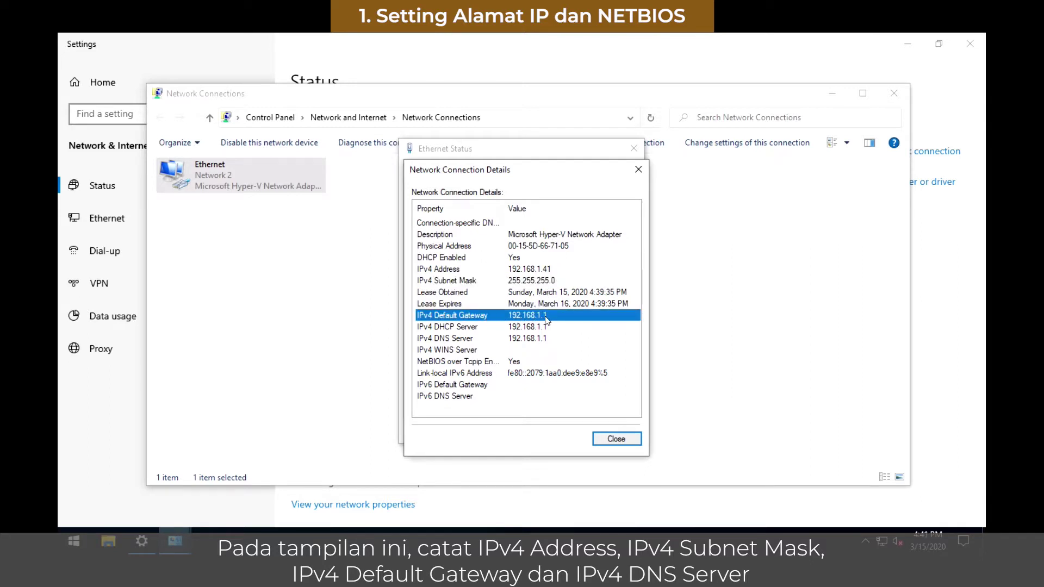
{"action": "left_click", "coordinate": [488, 339]}
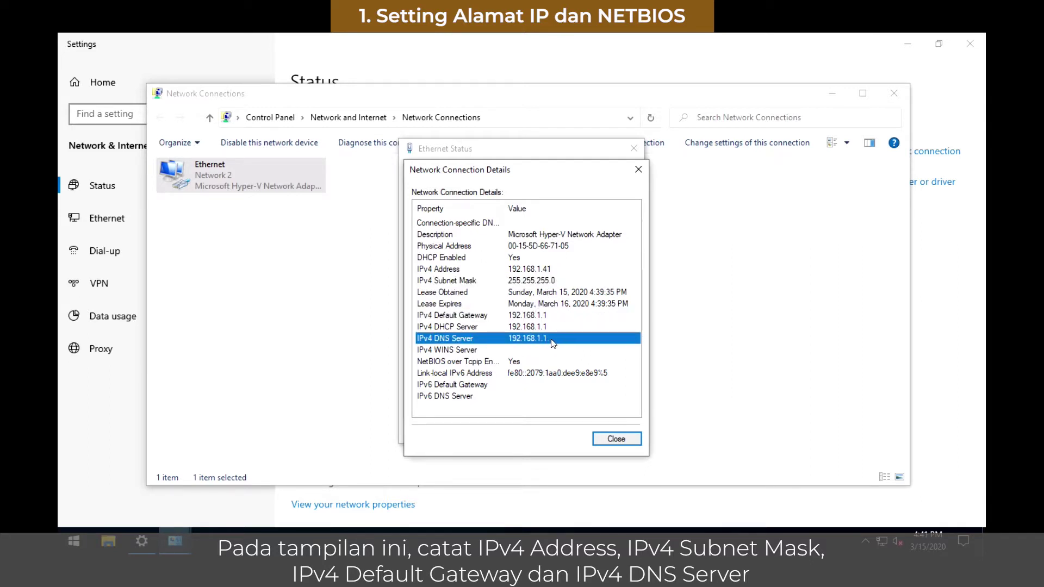
{"action": "left_click", "coordinate": [611, 442]}
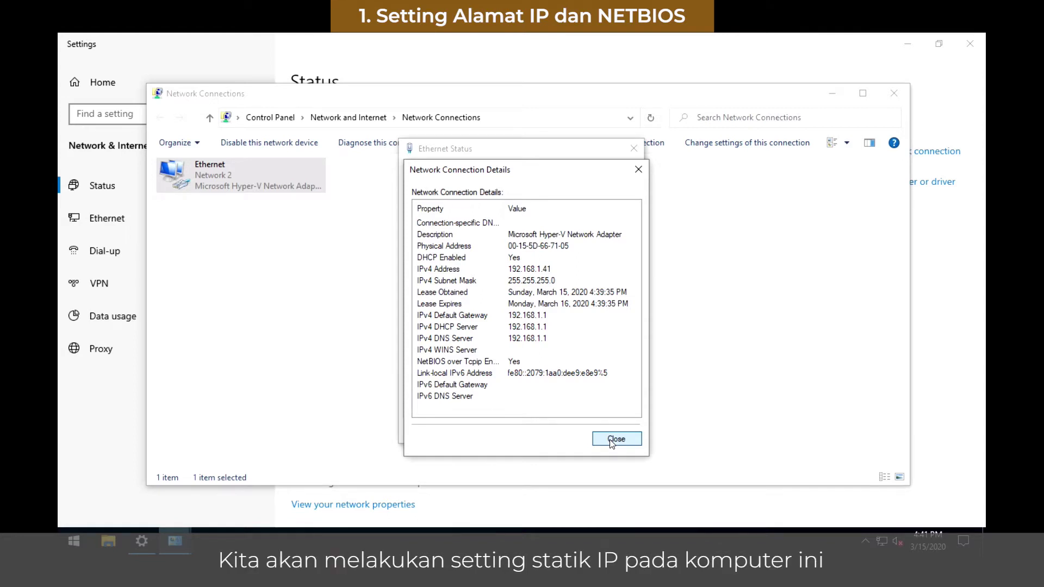
{"action": "left_click", "coordinate": [611, 440]}
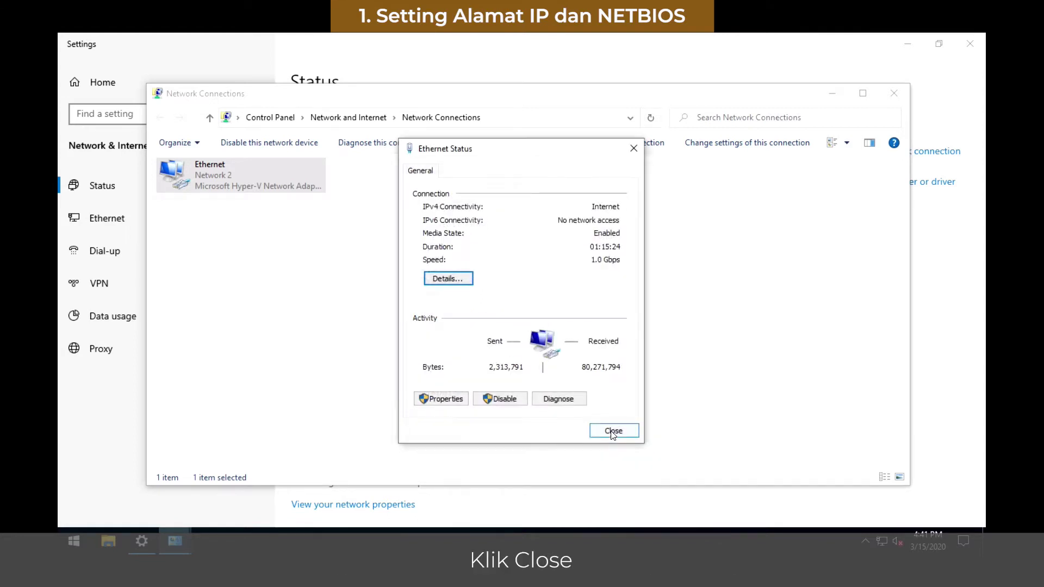
- Give the Ethernet adapter's Internet Protocol Version 4 a static IP address of 192.168.1.11 with subnet mask 255.255.255.0
{"action": "left_click", "coordinate": [458, 398]}
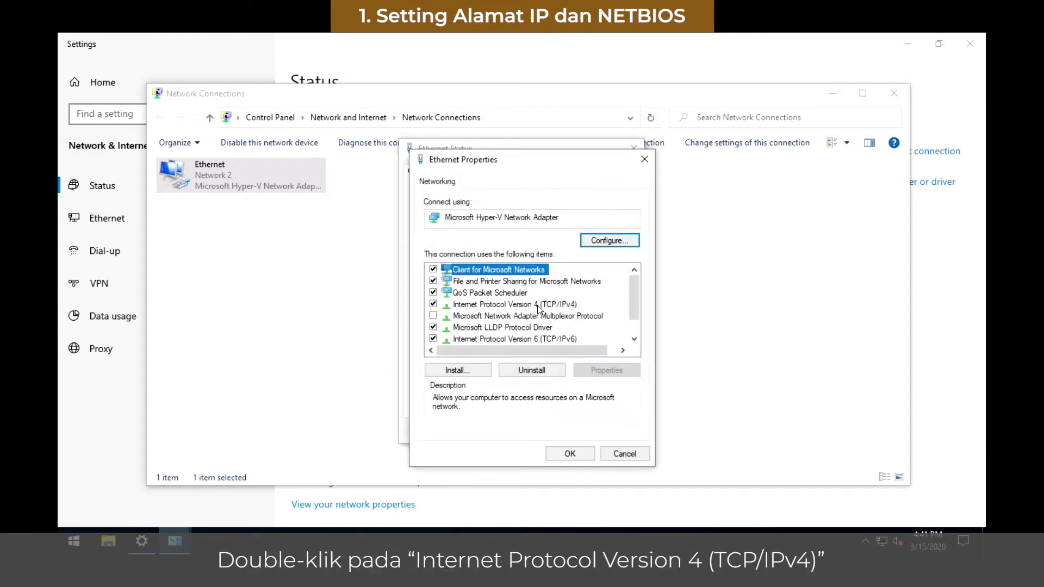
{"action": "left_click", "coordinate": [538, 306]}
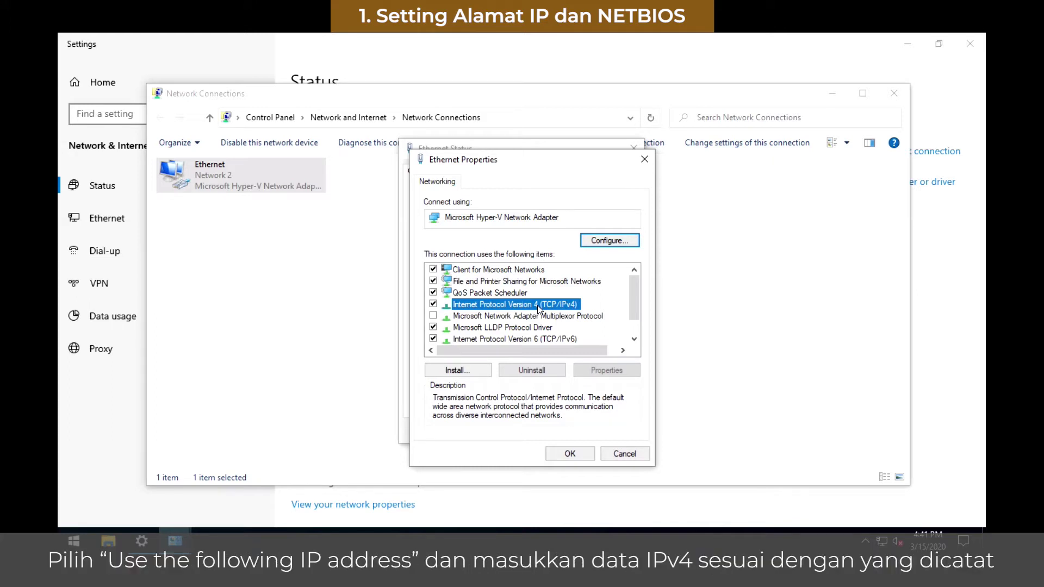
{"action": "double_click", "coordinate": [538, 306]}
{"action": "left_click", "coordinate": [536, 310]}
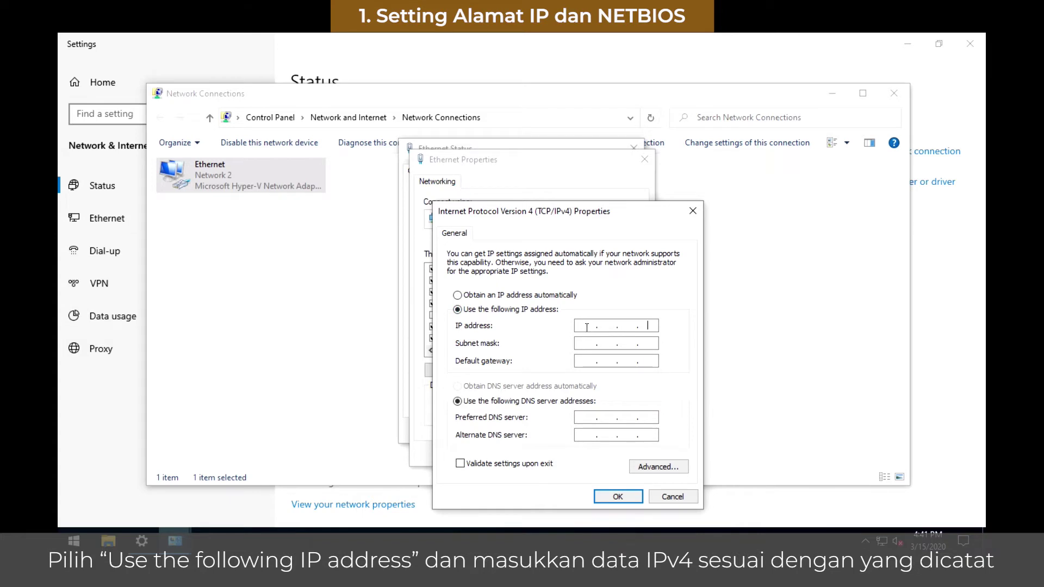
{"action": "type", "text": "192 . 168 . "}
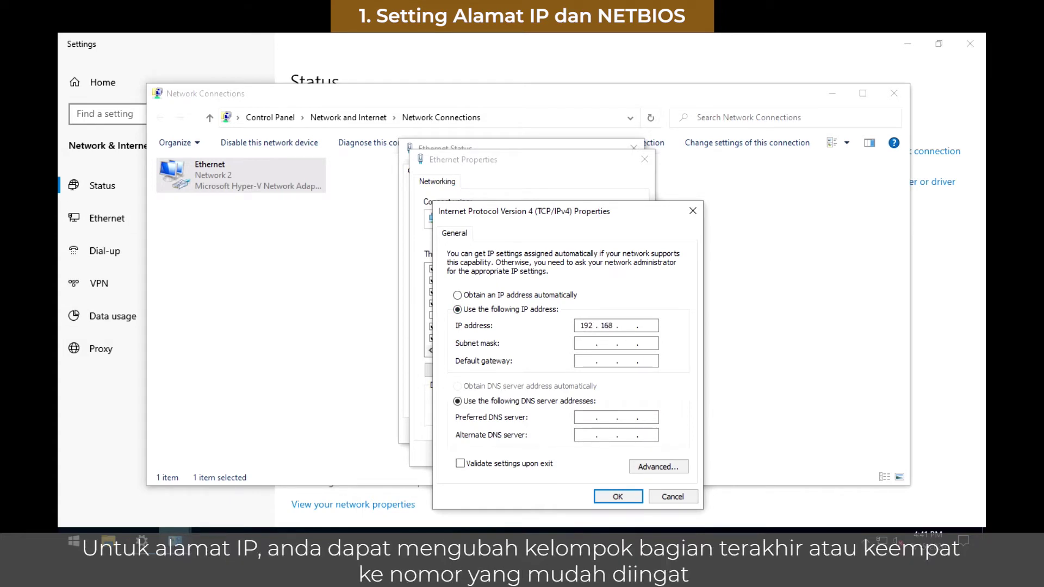
{"action": "type", "text": "1"}
{"action": "key", "text": "Tab"}
{"action": "key", "text": "Tab"}
- Set both the default gateway and the preferred DNS server to 192.168.1.1, and apply the adapter's IPv4 settings
{"action": "type", "text": "192 . "}
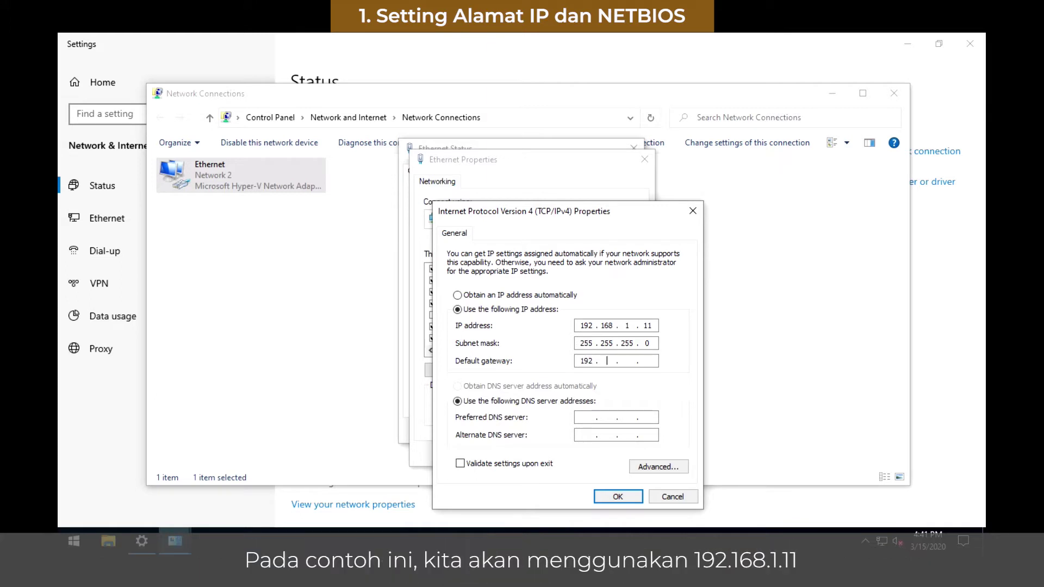
{"action": "type", "text": "168 . 1 . 1"}
{"action": "key", "text": "Tab"}
{"action": "key", "text": "Tab"}
{"action": "type", "text": "192"}
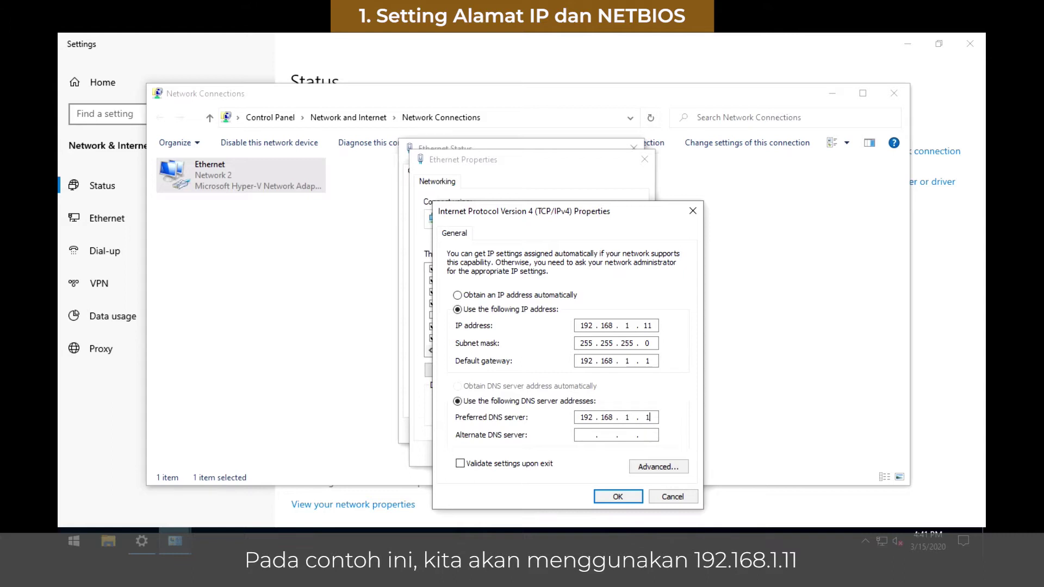
{"action": "left_click", "coordinate": [618, 497]}
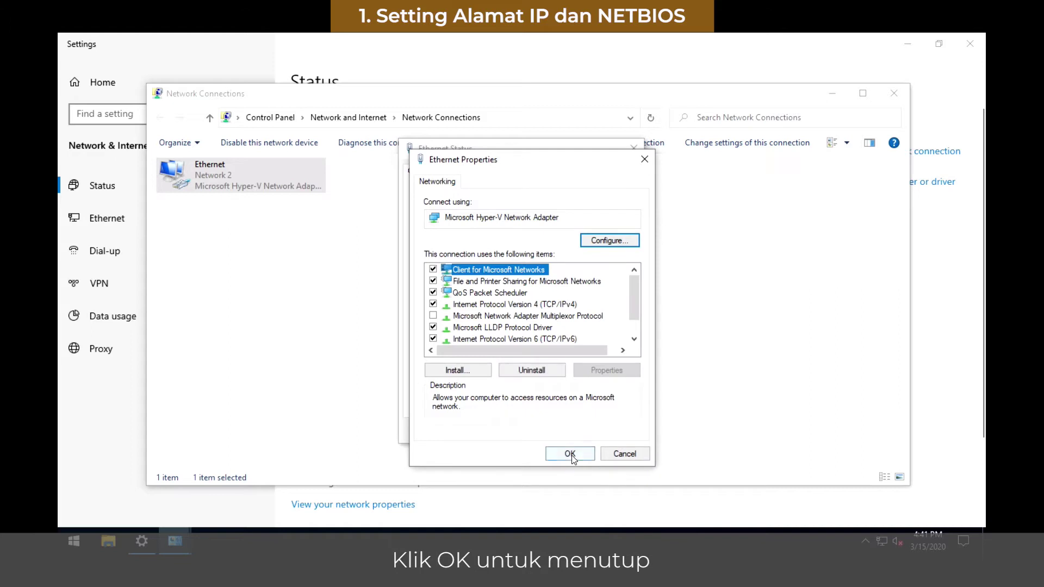
{"action": "left_click", "coordinate": [569, 454]}
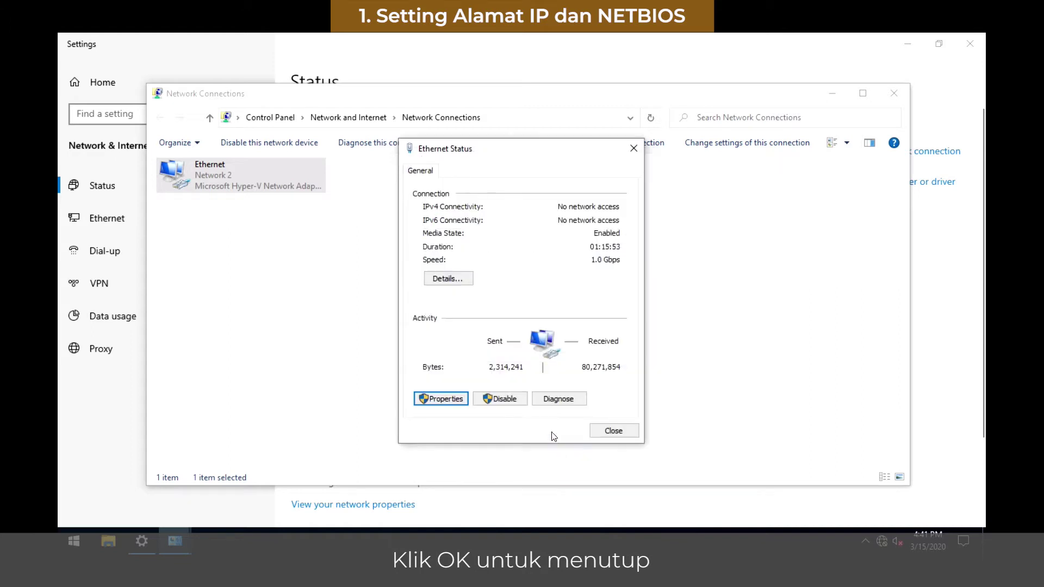
- Check the IPv4 address, subnet mask, default gateway and DNS server in the Ethernet connection details
{"action": "left_click", "coordinate": [458, 276]}
{"action": "left_click", "coordinate": [520, 274]}
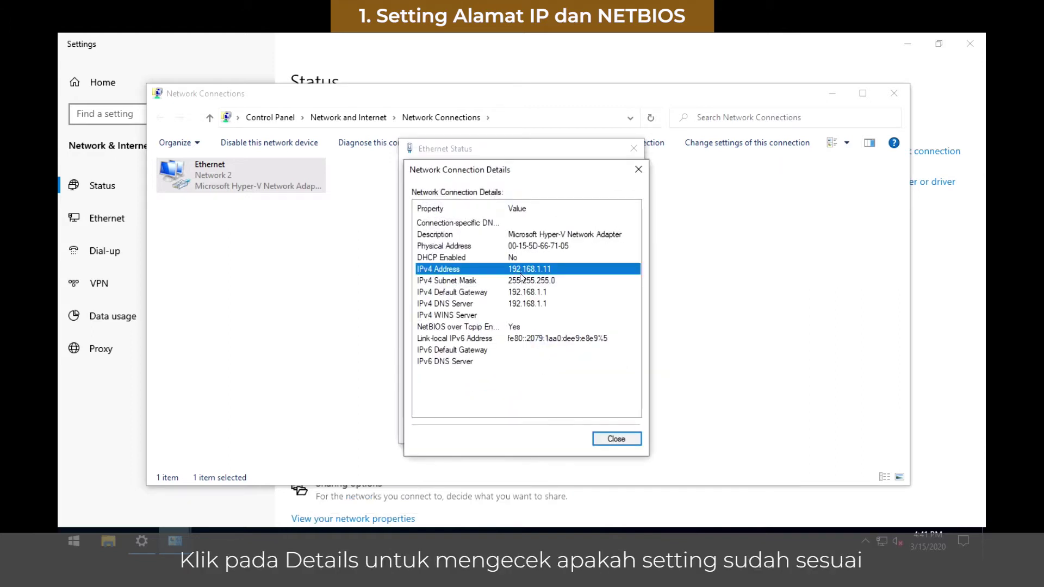
{"action": "left_click", "coordinate": [520, 282]}
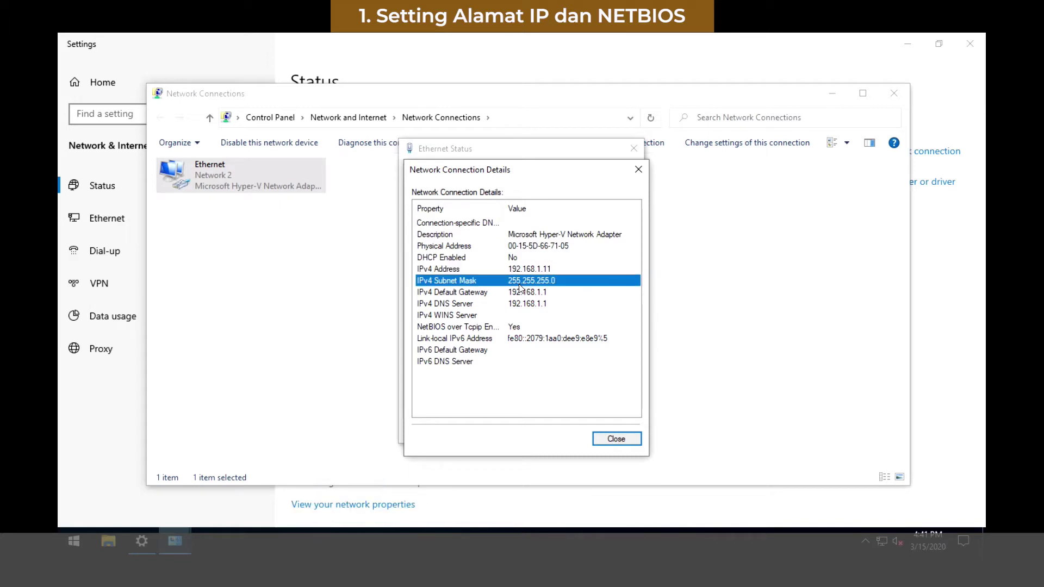
{"action": "left_click", "coordinate": [520, 295]}
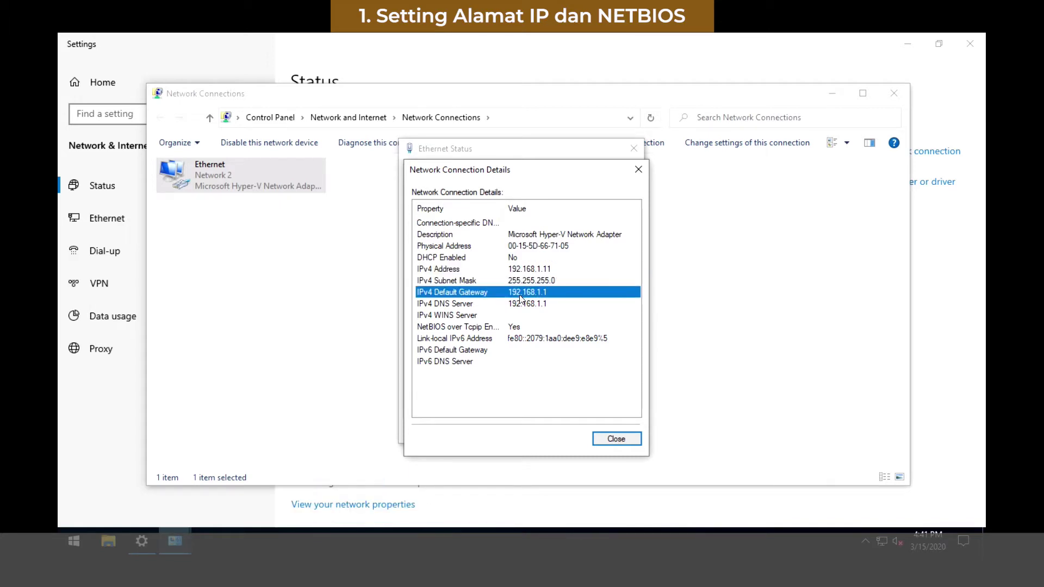
{"action": "left_click", "coordinate": [522, 308]}
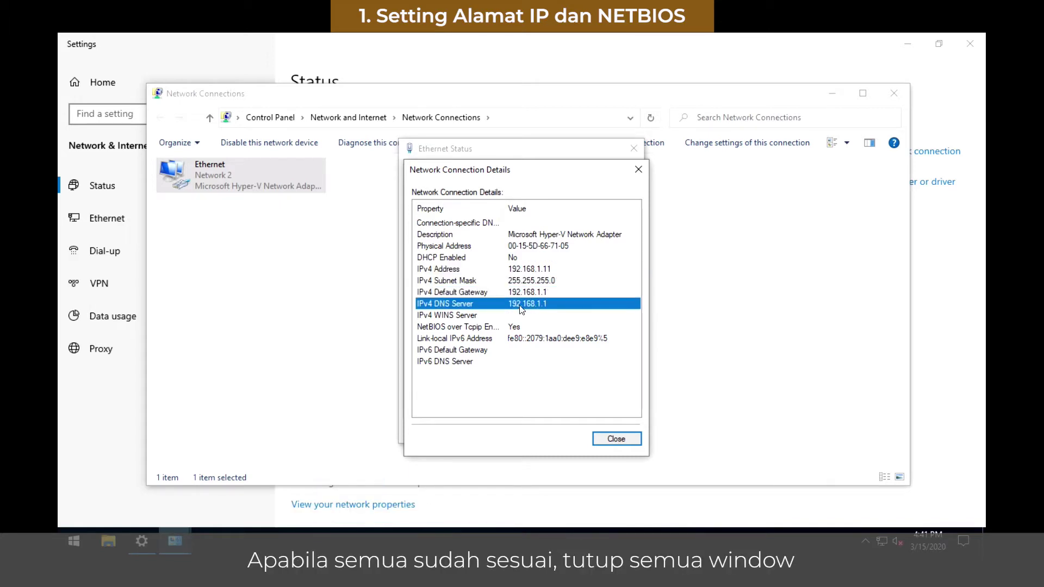
{"action": "left_click", "coordinate": [607, 434]}
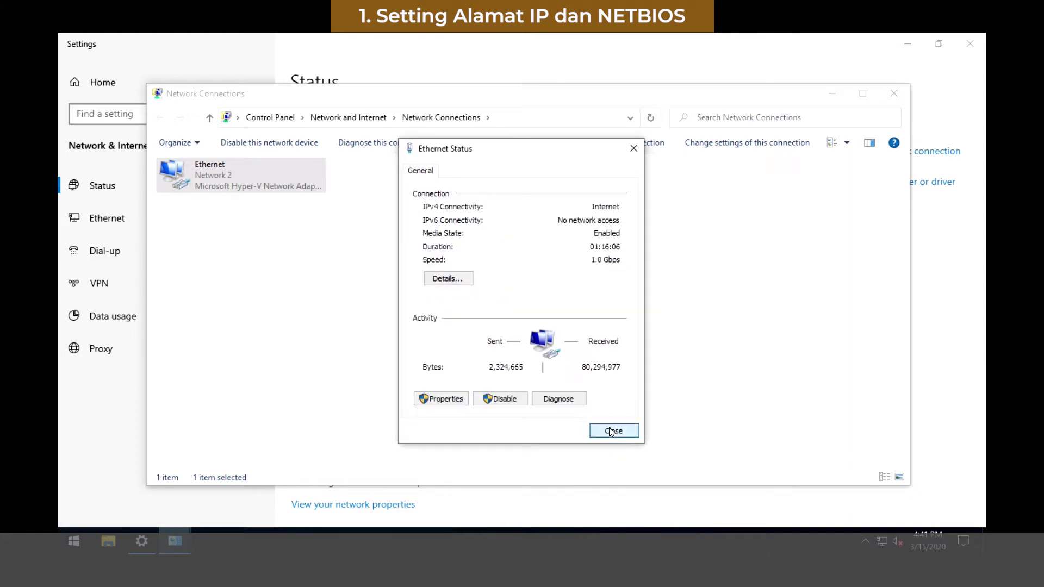
- Close the Ethernet Status, Network Connections and Settings windows
{"action": "left_click", "coordinate": [610, 430]}
{"action": "left_click", "coordinate": [526, 282]}
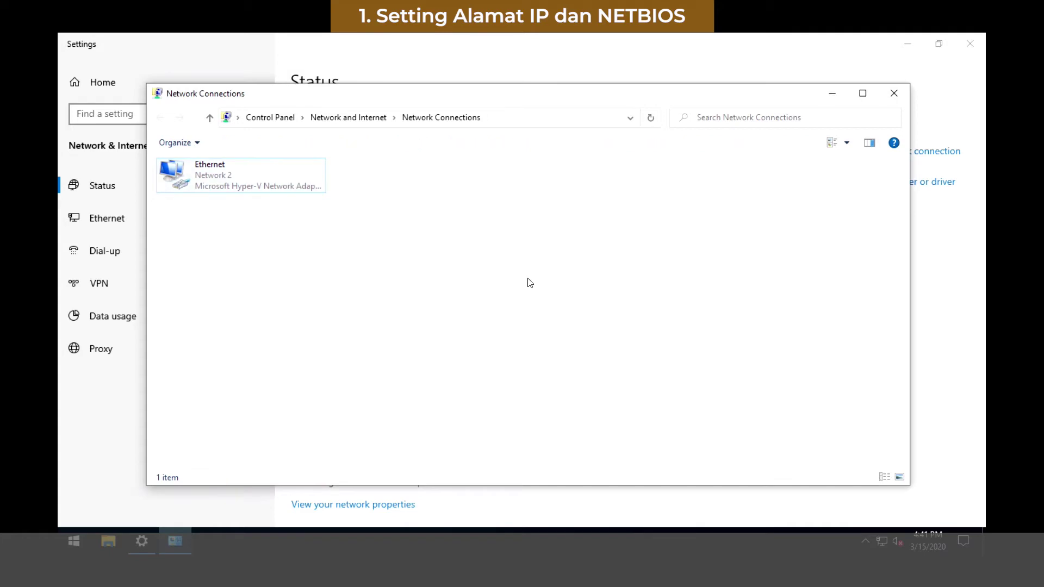
{"action": "left_click", "coordinate": [903, 99]}
{"action": "left_click", "coordinate": [970, 43]}
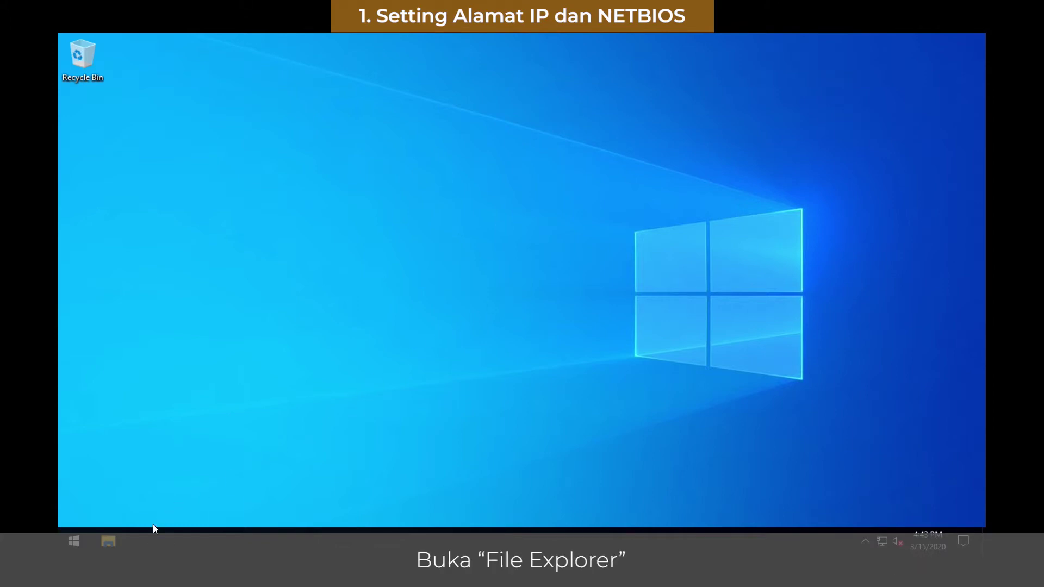
- Open the properties of This PC from File Explorer and bring up the computer name change dialog
{"action": "left_click", "coordinate": [108, 541]}
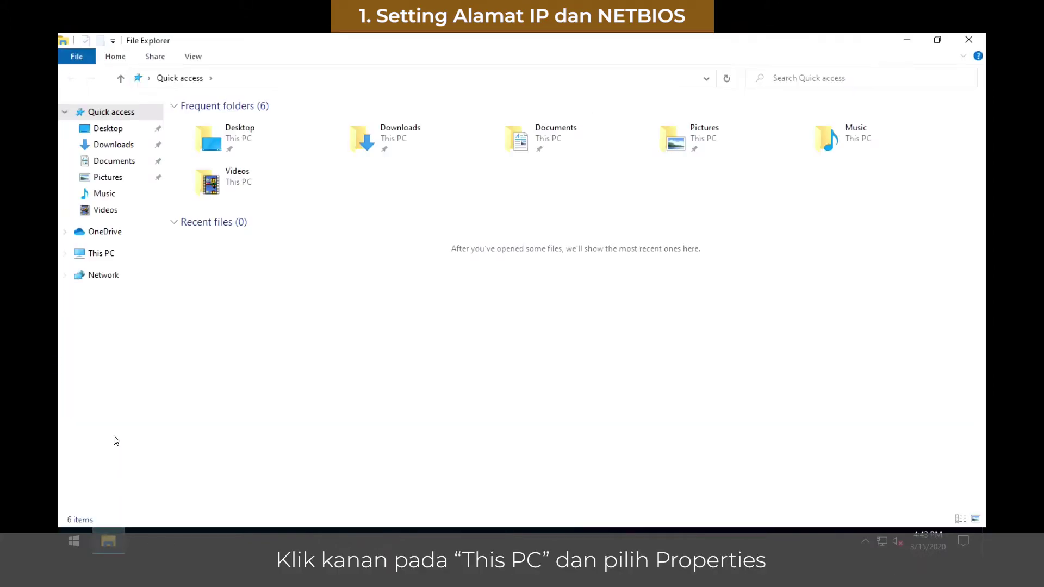
{"action": "right_click", "coordinate": [109, 254]}
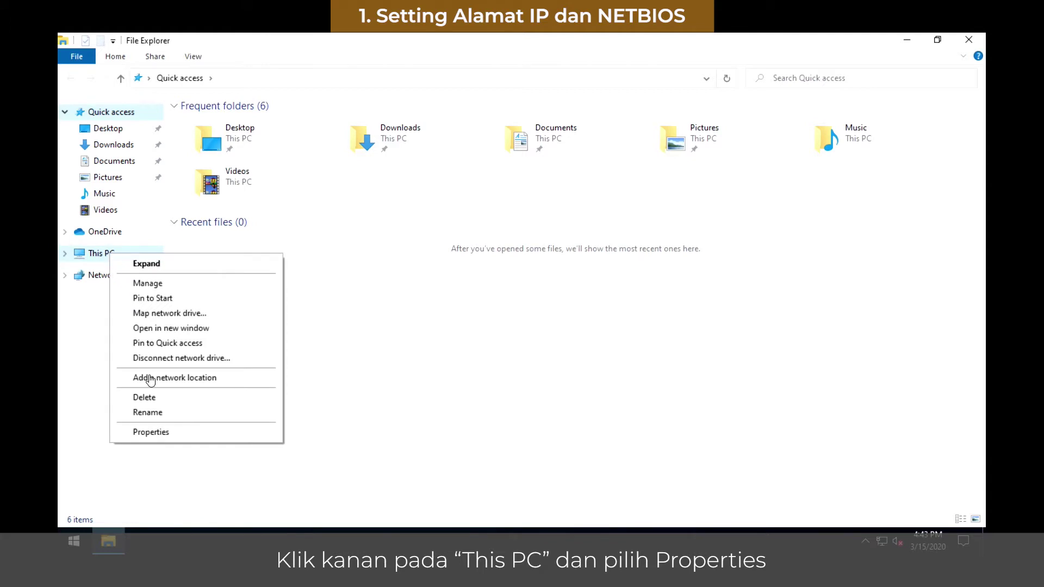
{"action": "left_click", "coordinate": [163, 433]}
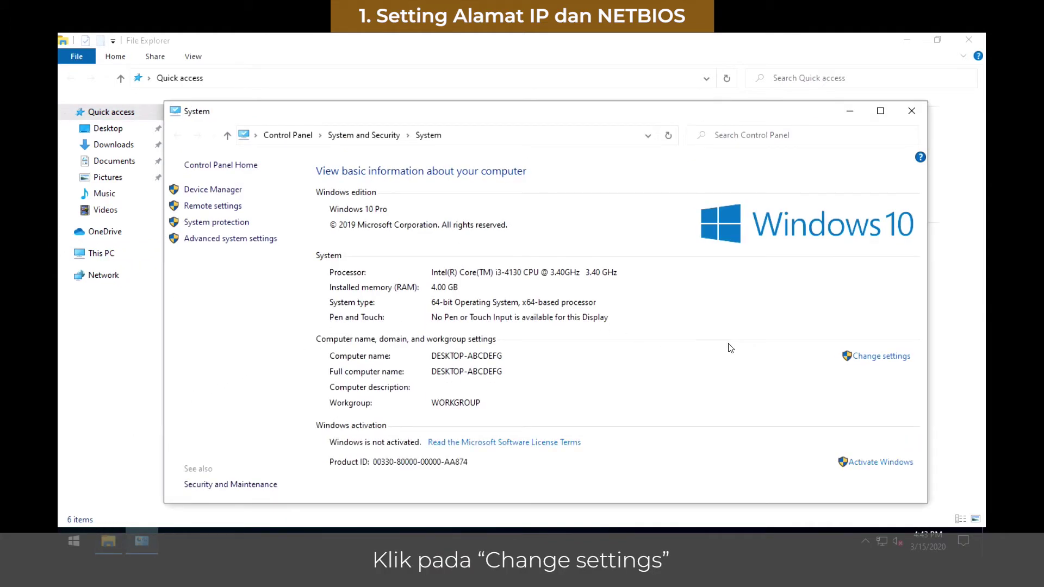
{"action": "left_click", "coordinate": [854, 357]}
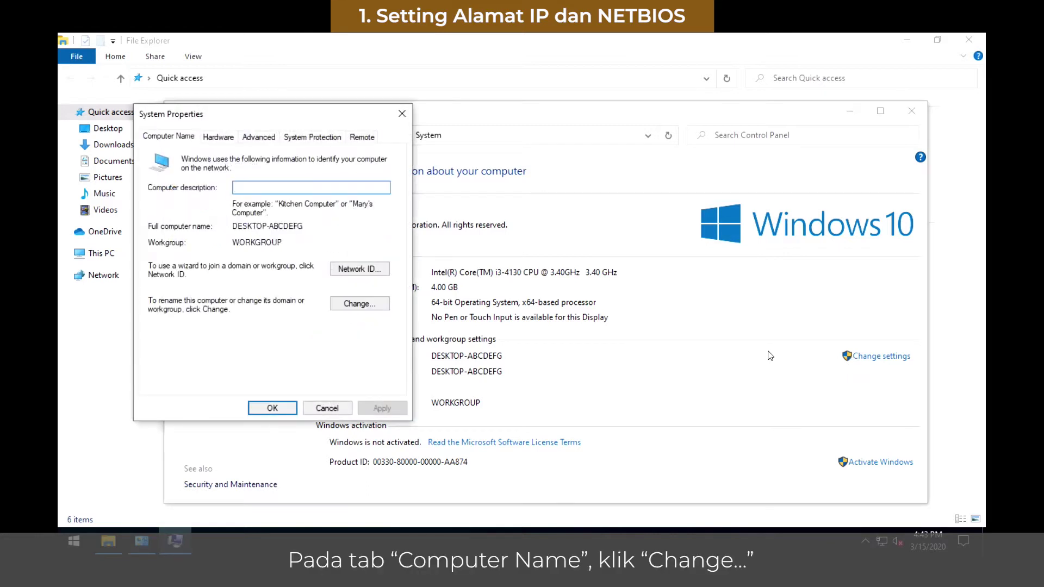
{"action": "left_click", "coordinate": [365, 305]}
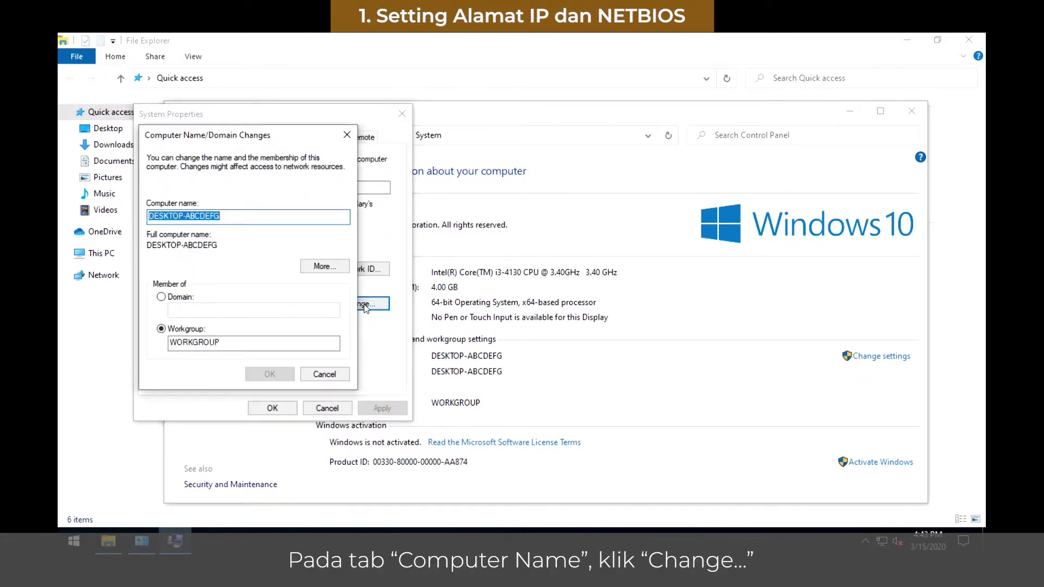
- Rename the computer to PC-SHARED, acknowledge the restart notice and close the system properties
{"action": "left_click", "coordinate": [278, 213]}
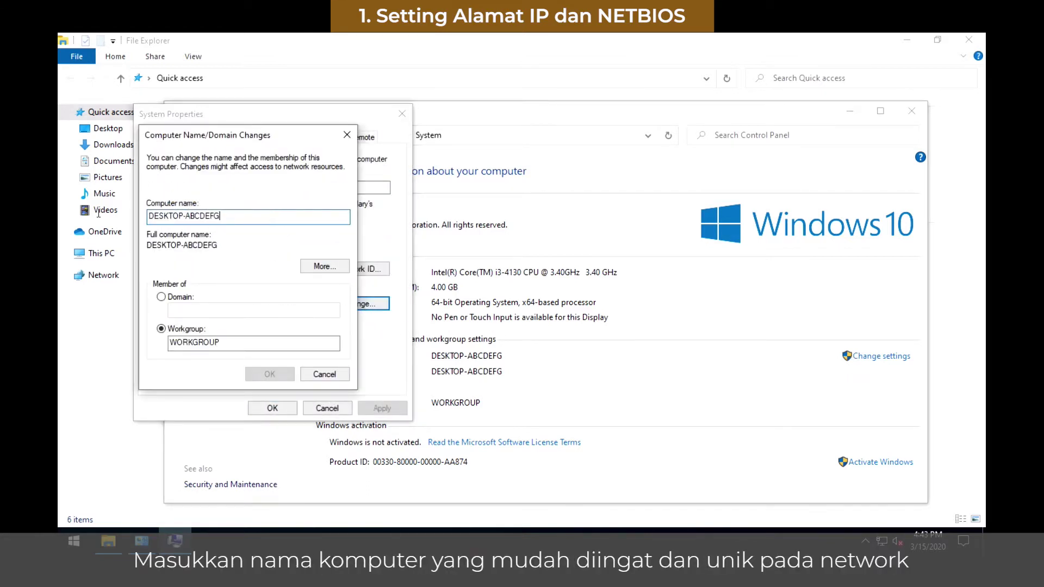
{"action": "key", "text": "ctrl+a"}
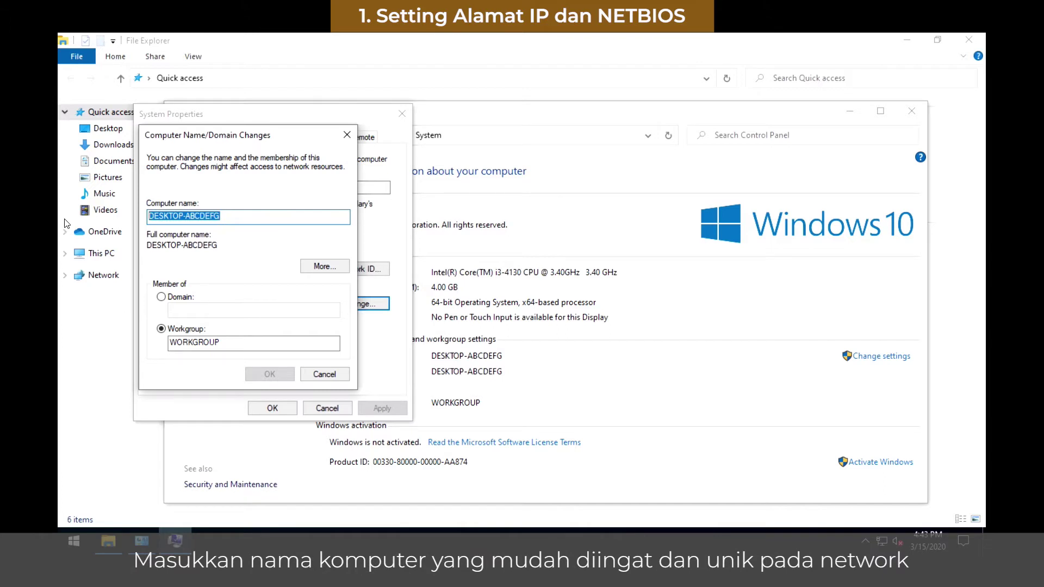
{"action": "type", "text": "PC-SHA"}
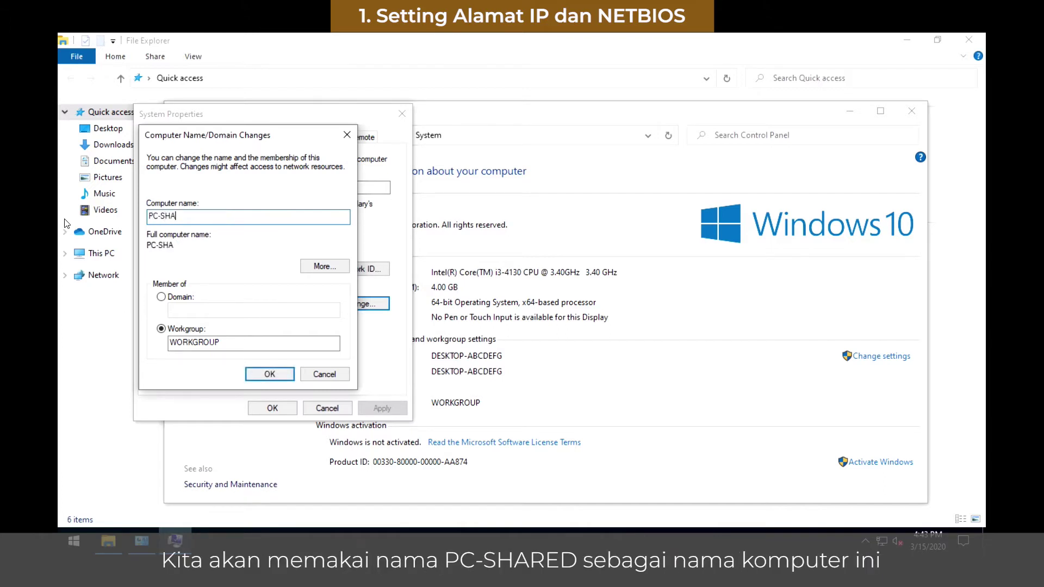
{"action": "type", "text": "RED"}
{"action": "left_click", "coordinate": [265, 372]}
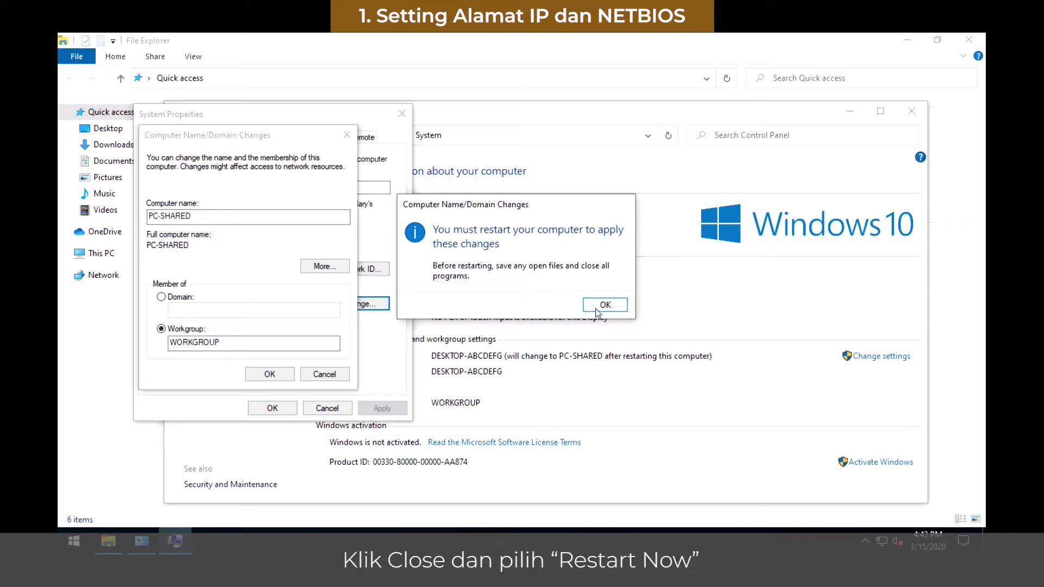
{"action": "left_click", "coordinate": [597, 311]}
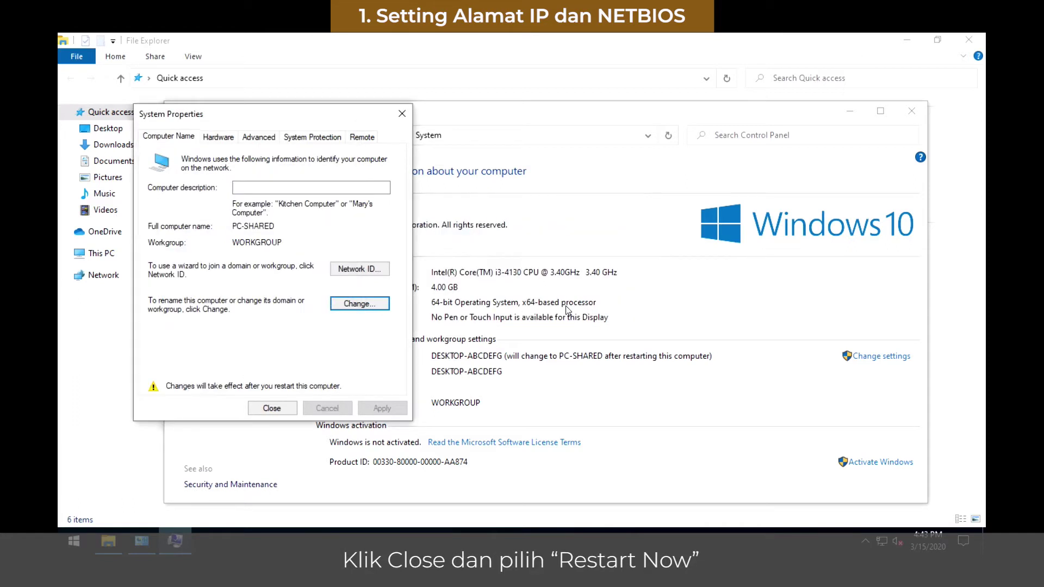
{"action": "left_click", "coordinate": [272, 409]}
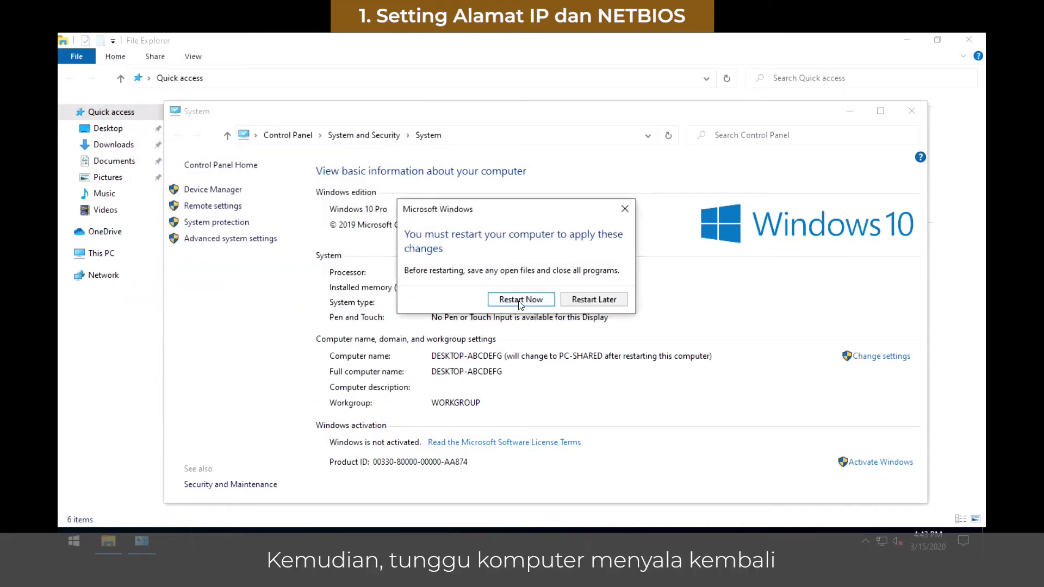
- Restart the computer to apply the new name and sign back in with the account password
{"action": "left_click", "coordinate": [519, 299]}
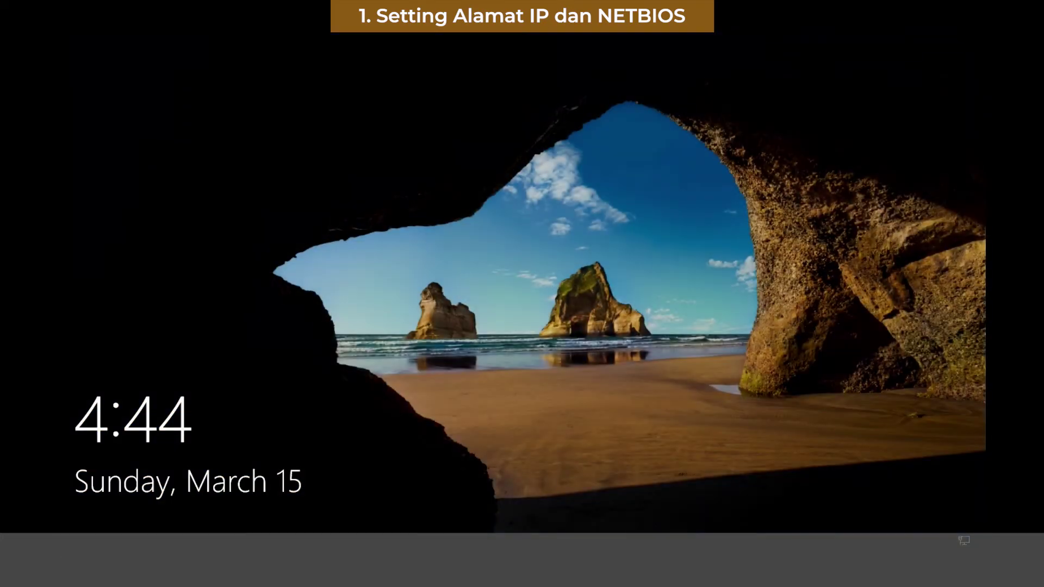
{"action": "left_click", "coordinate": [518, 300]}
{"action": "type", "text": "********"}
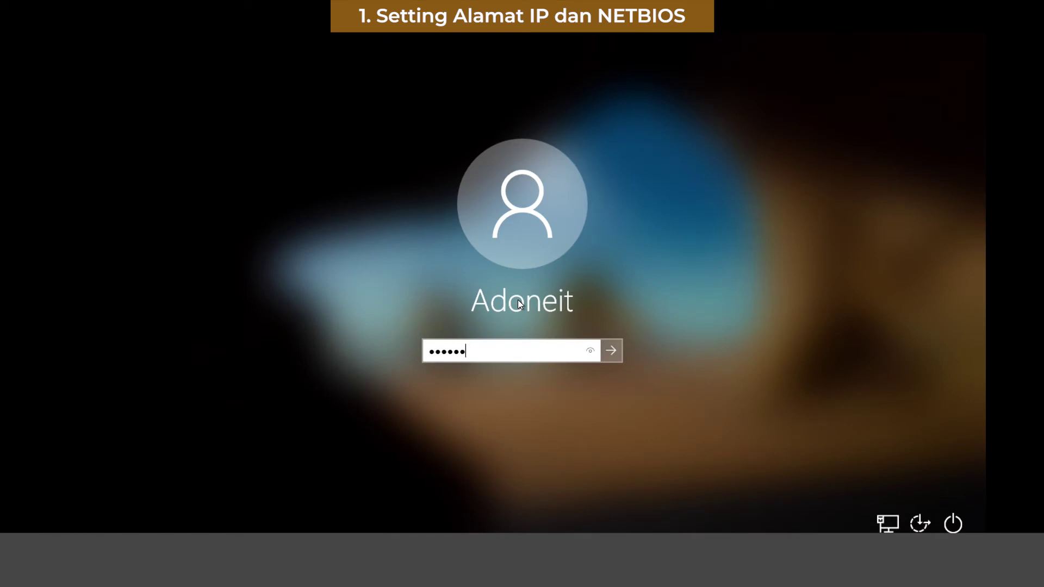
{"action": "key", "text": "Return"}
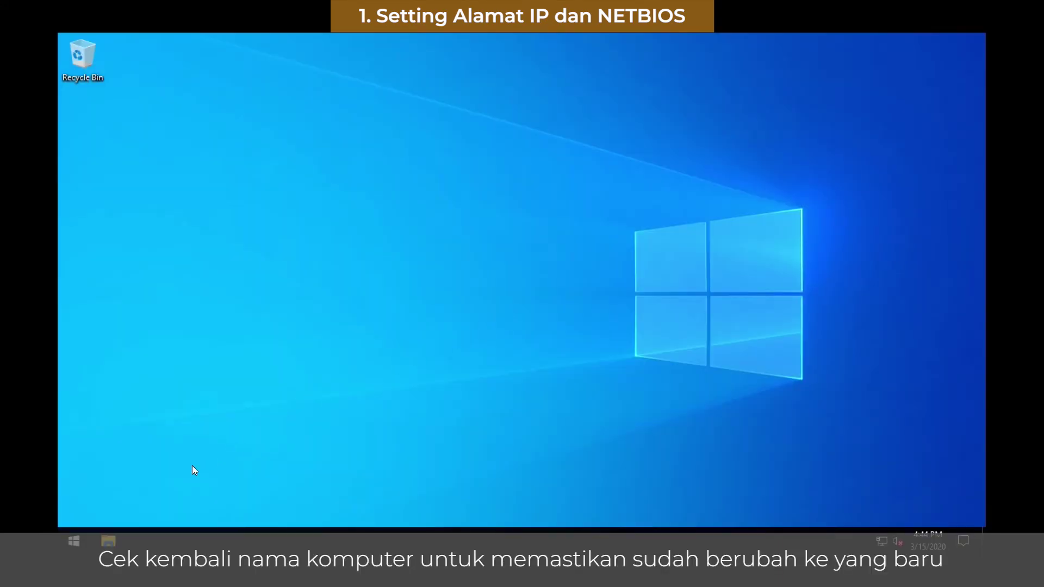
- Check the computer name in the properties of This PC, and close the System and File Explorer windows
{"action": "left_click", "coordinate": [103, 536]}
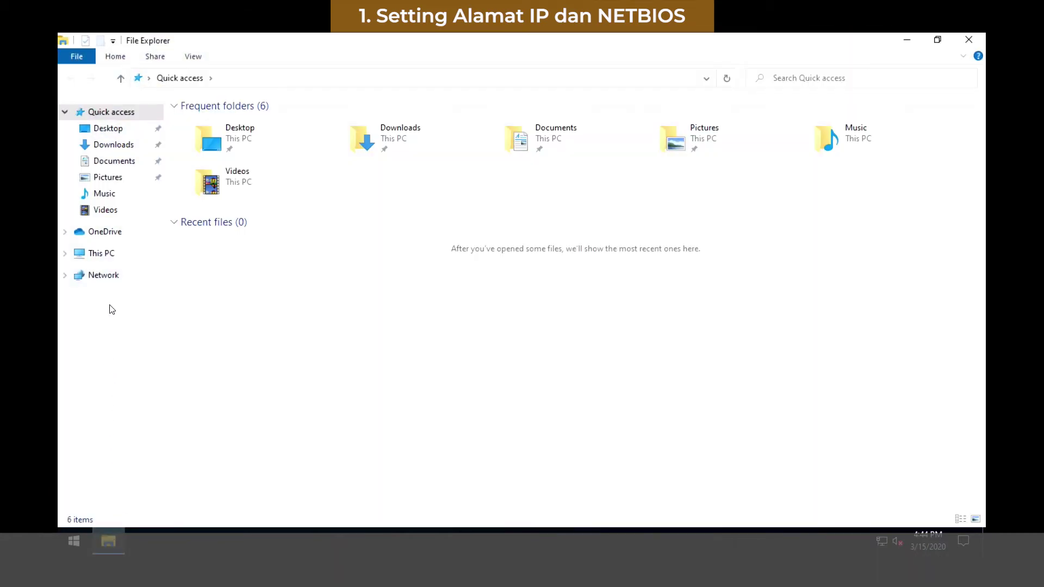
{"action": "right_click", "coordinate": [104, 254]}
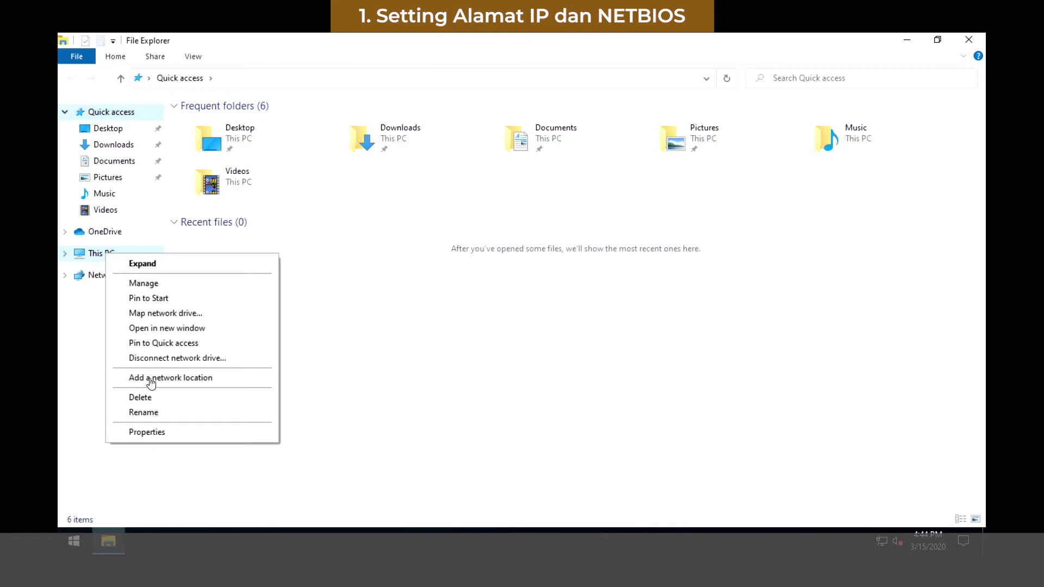
{"action": "left_click", "coordinate": [154, 431]}
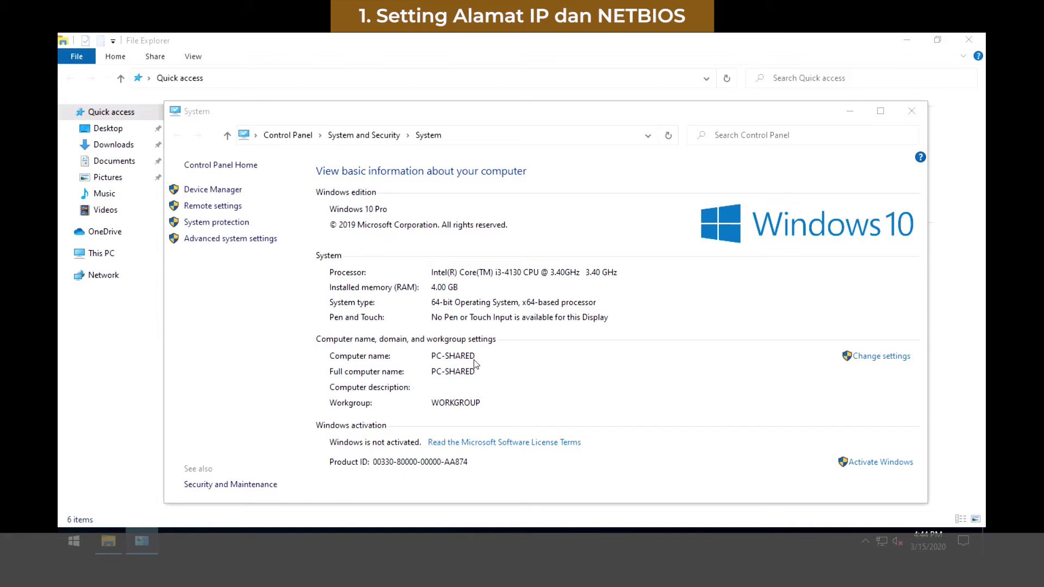
{"action": "left_click", "coordinate": [912, 112]}
{"action": "left_click", "coordinate": [969, 39]}
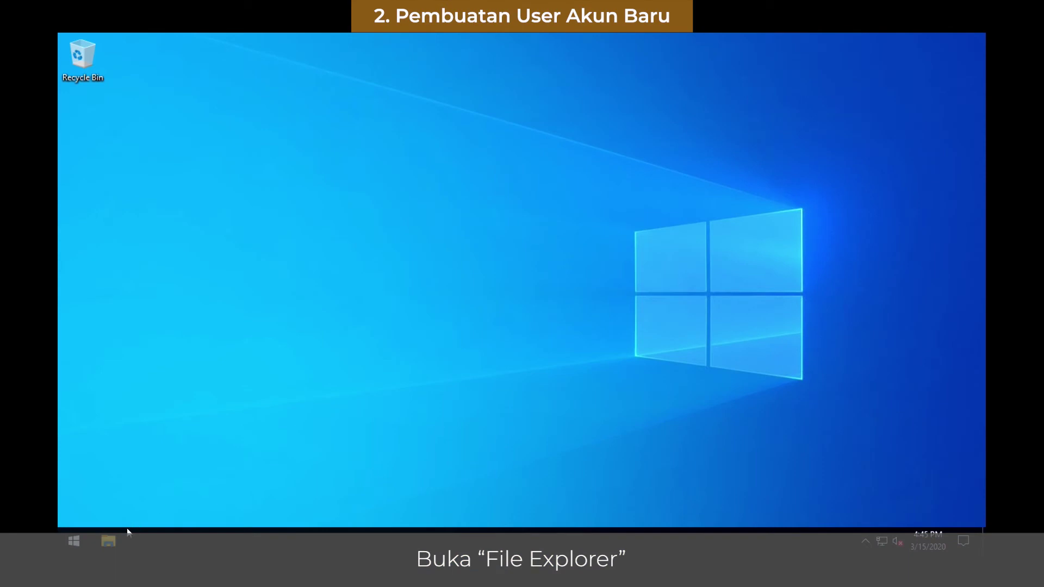
- Open Computer Management for This PC from File Explorer and display the Users folder under Local Users and Groups
{"action": "left_click", "coordinate": [110, 542]}
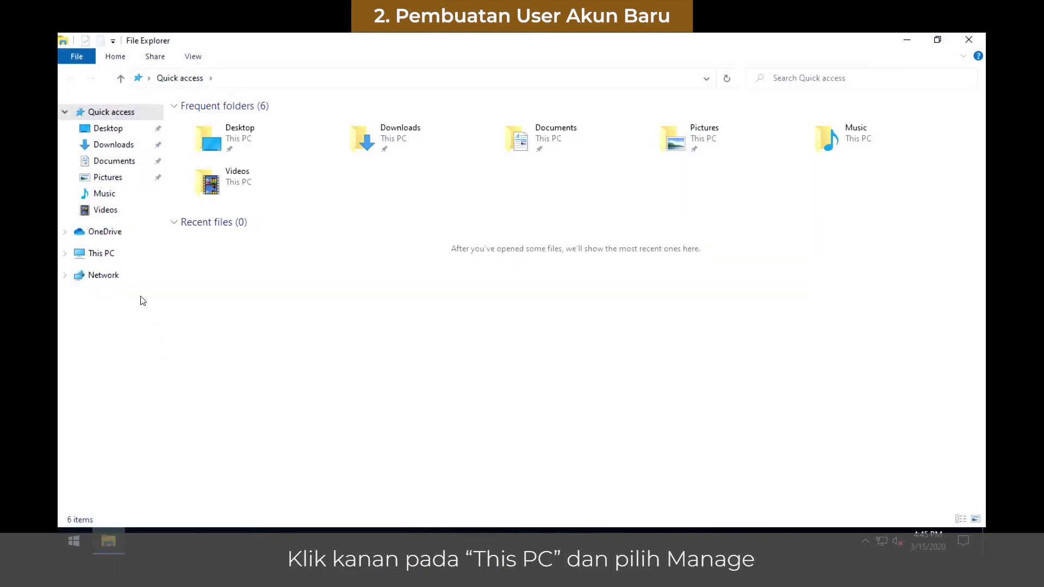
{"action": "right_click", "coordinate": [106, 253]}
{"action": "left_click", "coordinate": [133, 280]}
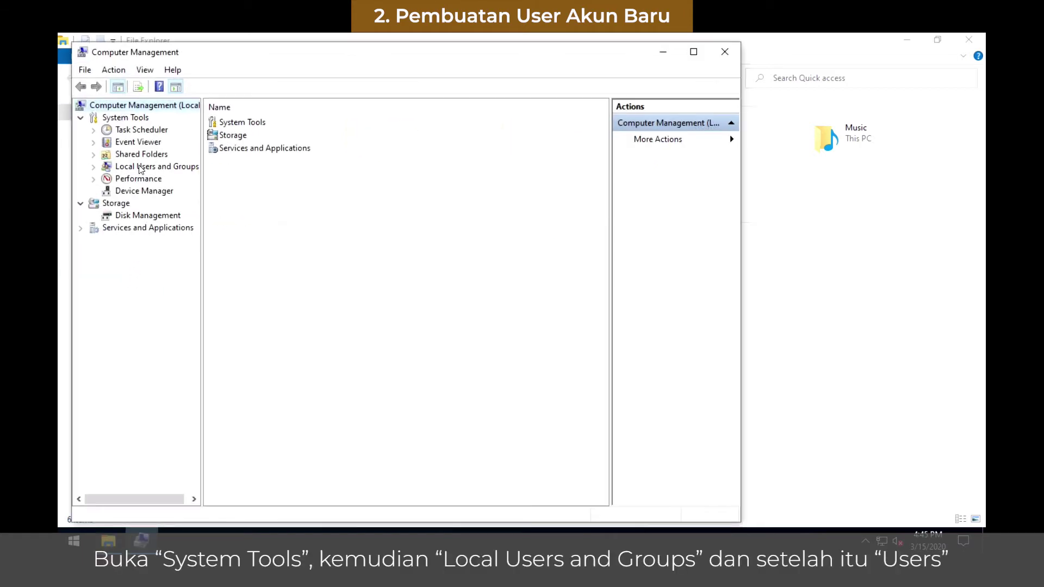
{"action": "left_click", "coordinate": [125, 118]}
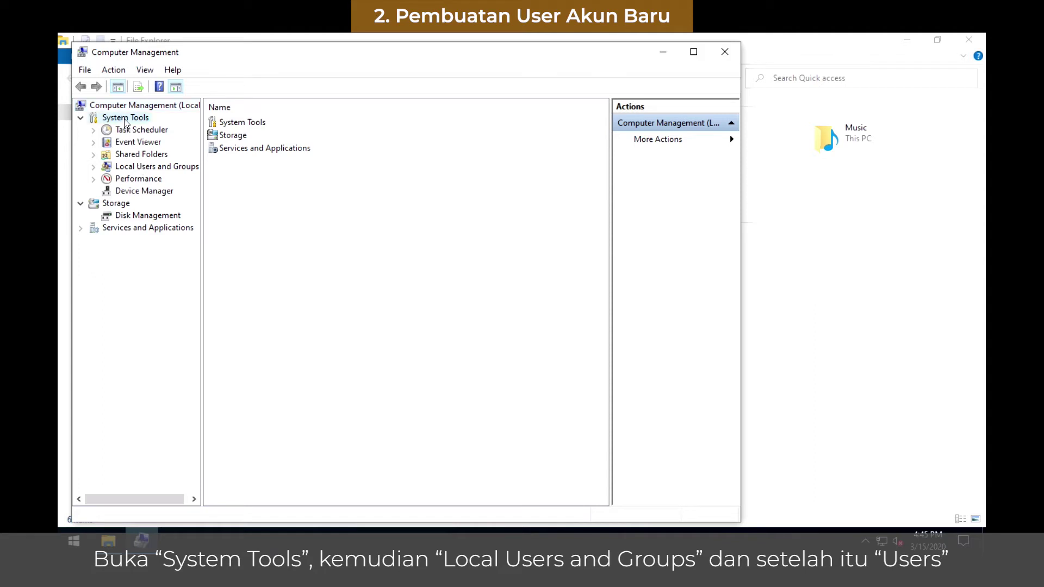
{"action": "left_click", "coordinate": [145, 168]}
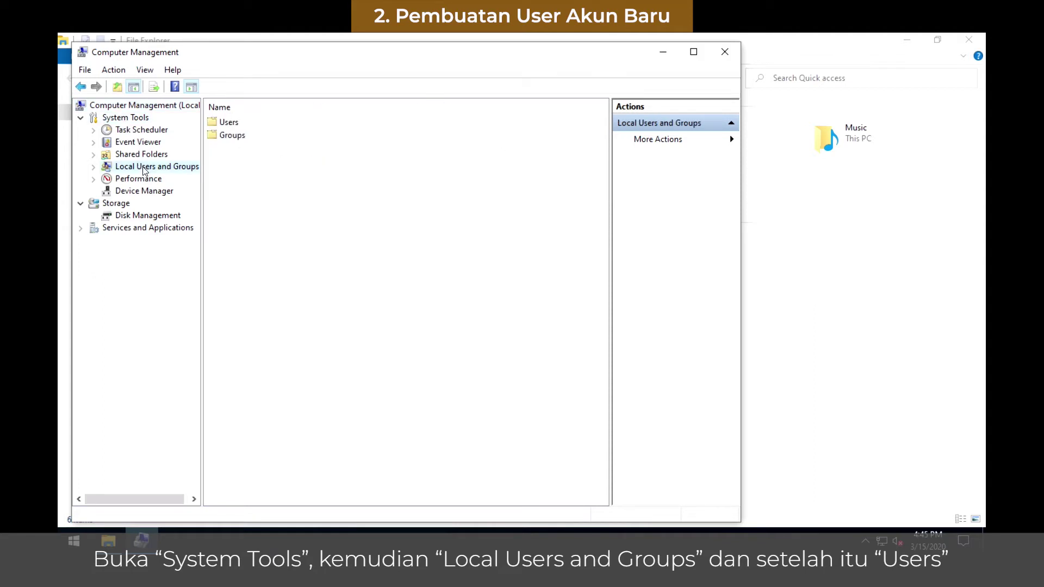
{"action": "double_click", "coordinate": [223, 123]}
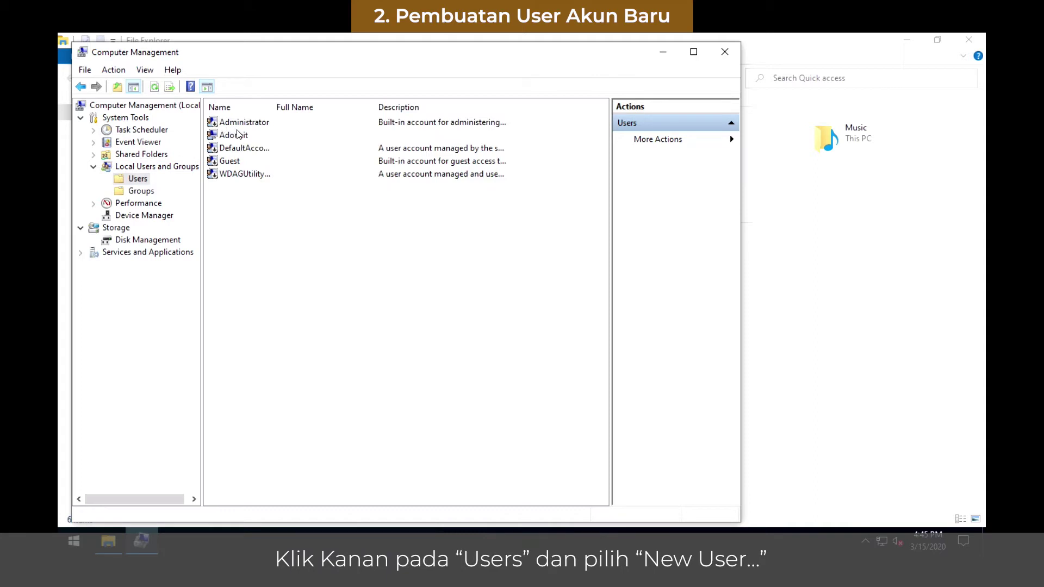
- Create a new local user SharedAdmin with a confirmed password and no required password change at next logon
{"action": "right_click", "coordinate": [144, 181]}
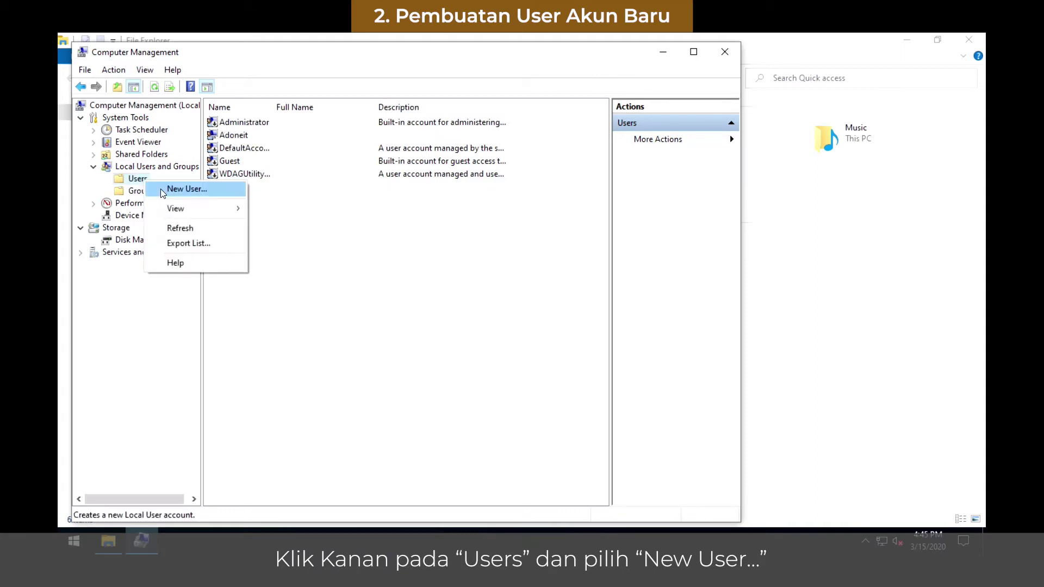
{"action": "left_click", "coordinate": [163, 190]}
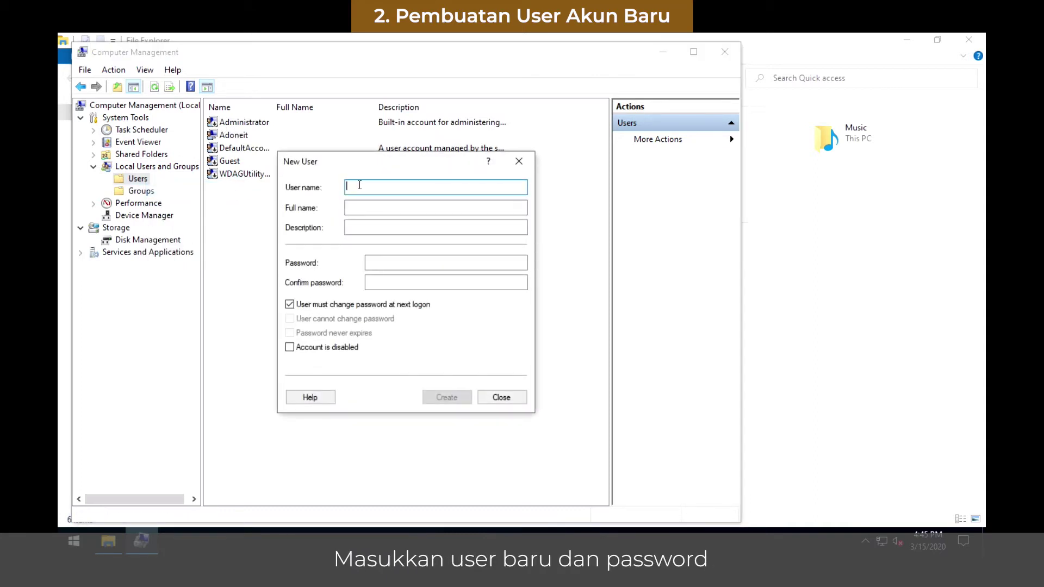
{"action": "type", "text": "SharedA"}
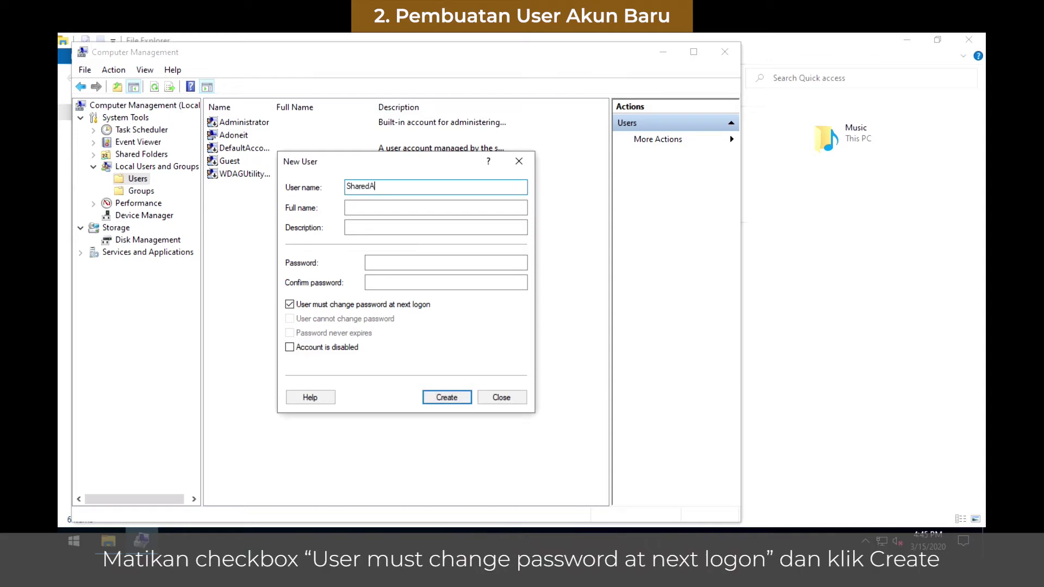
{"action": "type", "text": "dmin"}
{"action": "key", "text": "Tab"}
{"action": "type", "text": "••"}
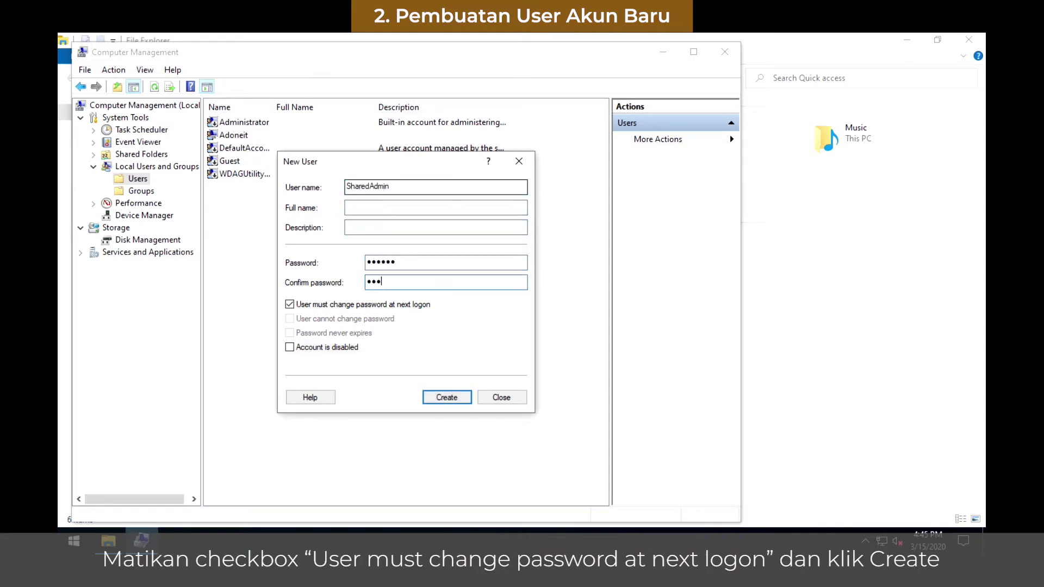
{"action": "type", "text": "••••••"}
{"action": "key", "text": "Tab"}
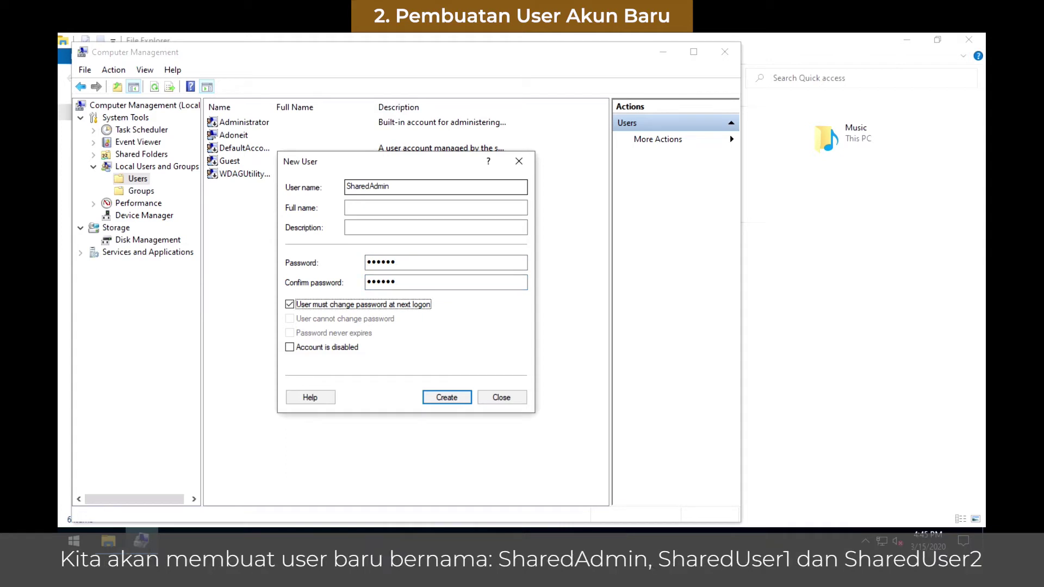
{"action": "key", "text": "space"}
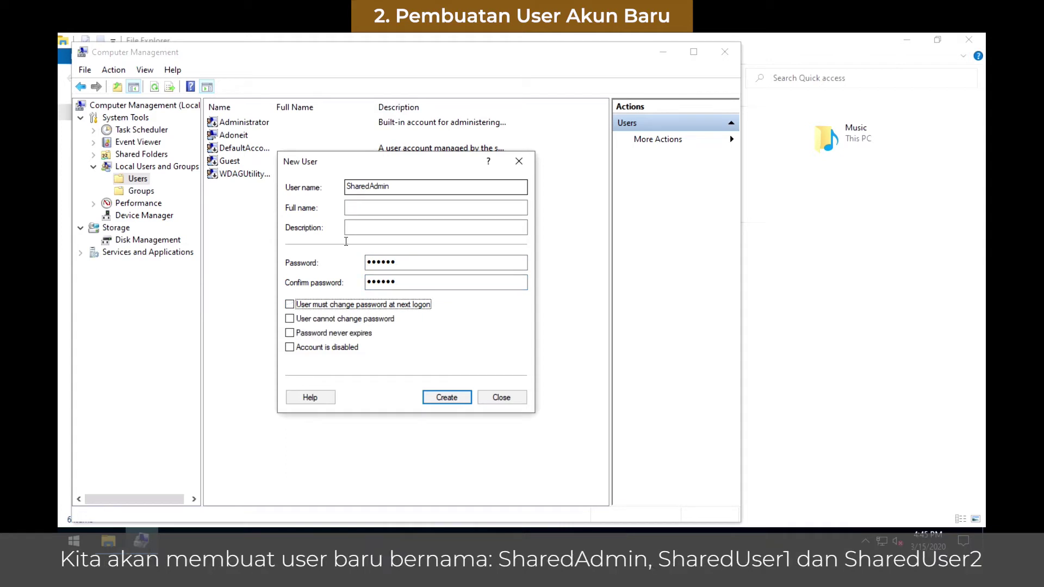
{"action": "left_click", "coordinate": [440, 400]}
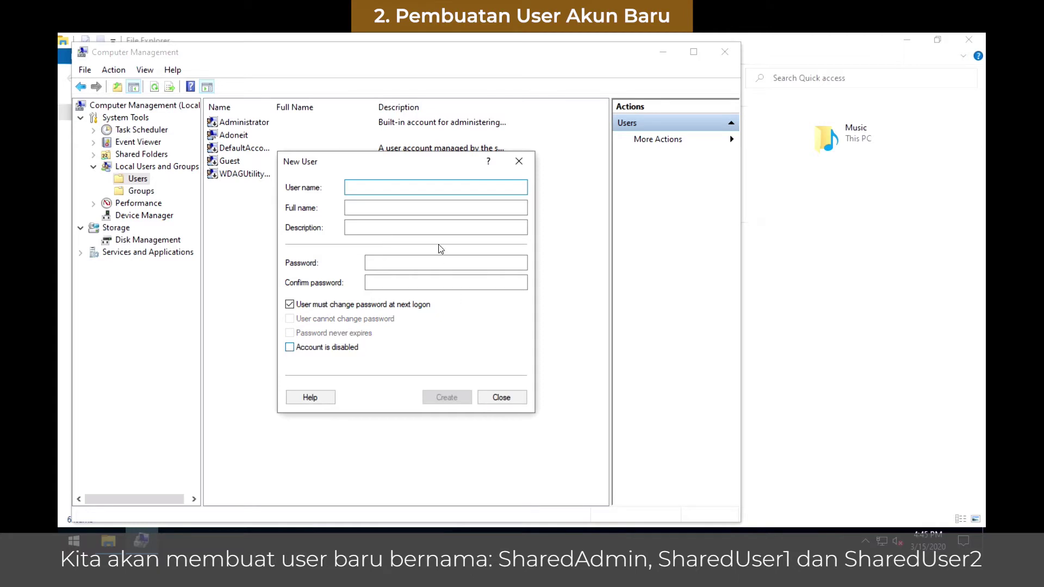
- Create the local user SharedUser1 with a confirmed password, turning off the required password change at next logon
{"action": "type", "text": "Sh"}
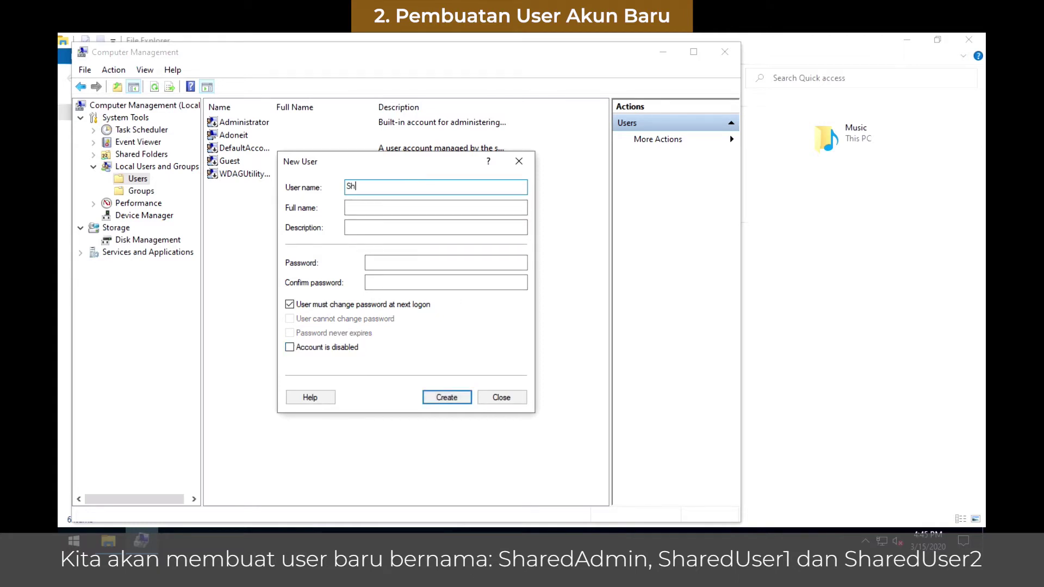
{"action": "type", "text": "aredUser"}
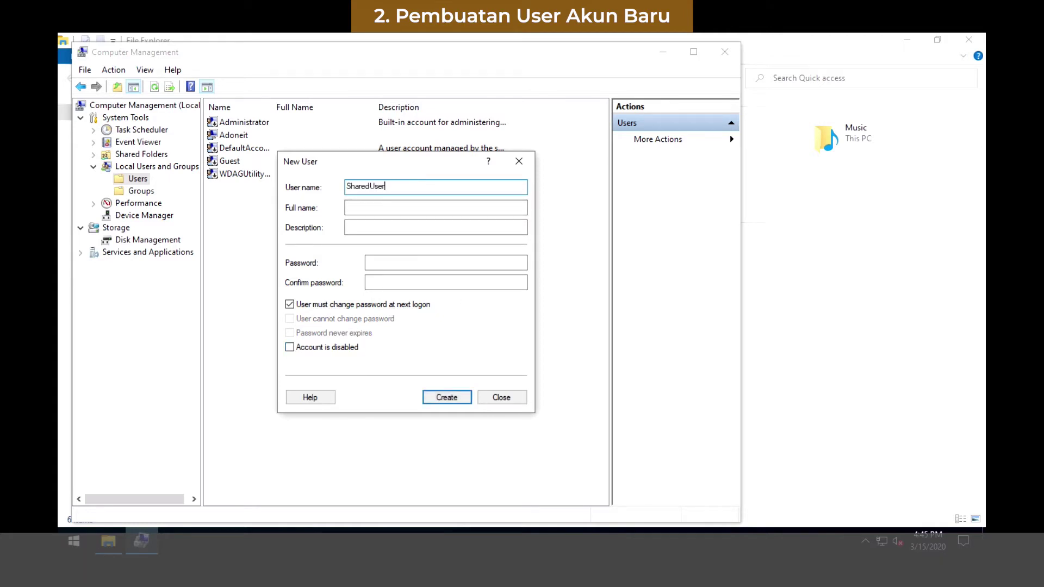
{"action": "type", "text": "1"}
{"action": "key", "text": "Tab"}
{"action": "key", "text": "Tab"}
{"action": "key", "text": "Tab"}
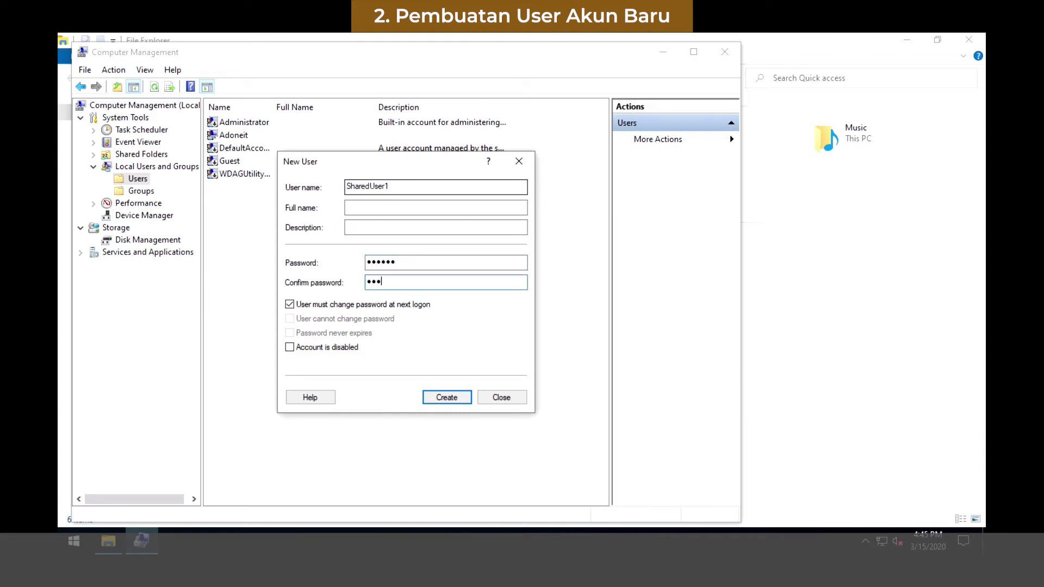
{"action": "left_click", "coordinate": [402, 306]}
{"action": "left_click", "coordinate": [447, 396]}
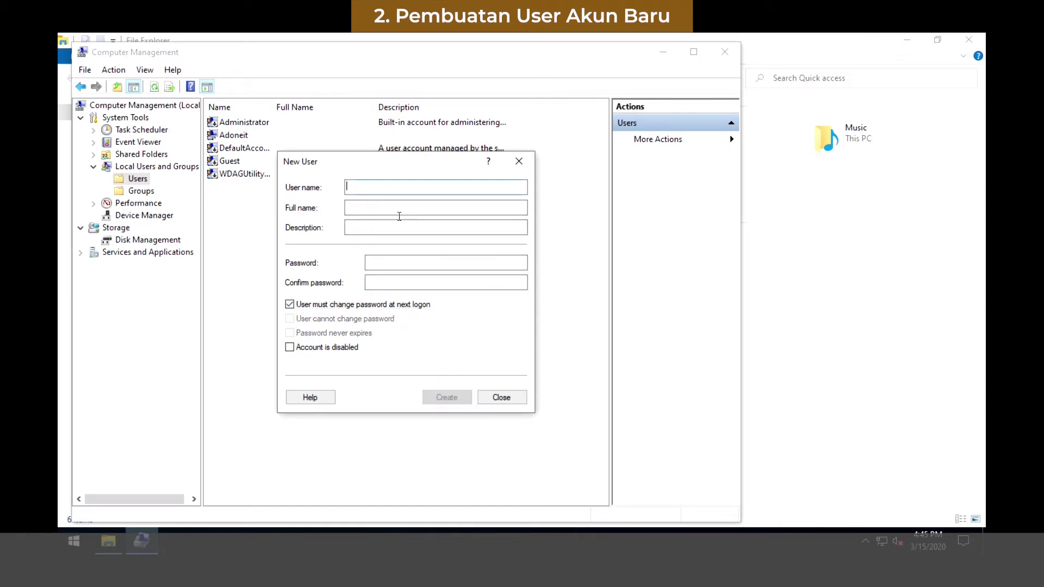
- Create the local user SharedUser2 with a confirmed password and no forced password change, and close the New User dialog
{"action": "type", "text": "Shared"}
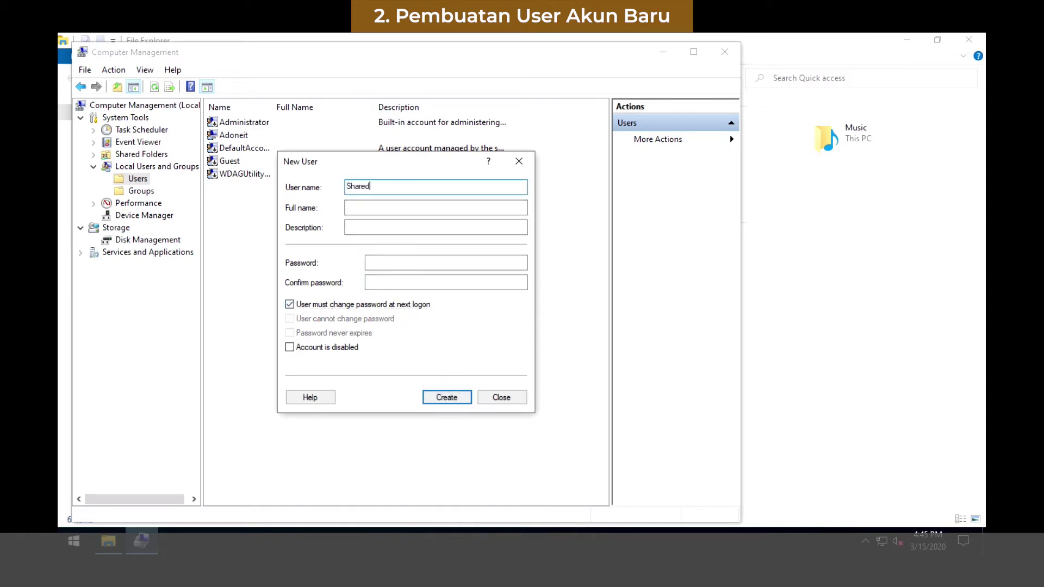
{"action": "key", "text": "Tab"}
{"action": "key", "text": "Tab"}
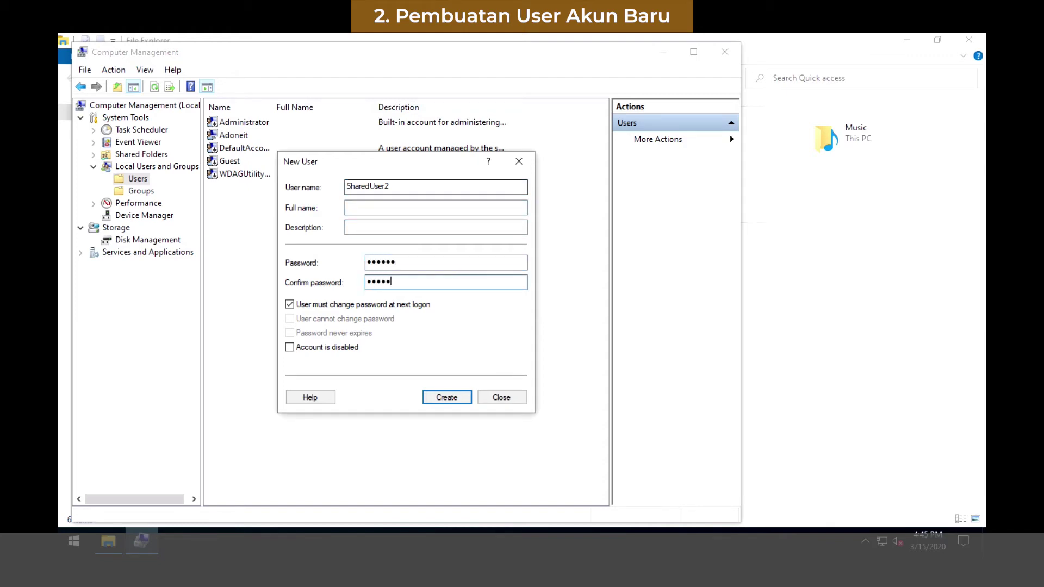
{"action": "left_click", "coordinate": [290, 305]}
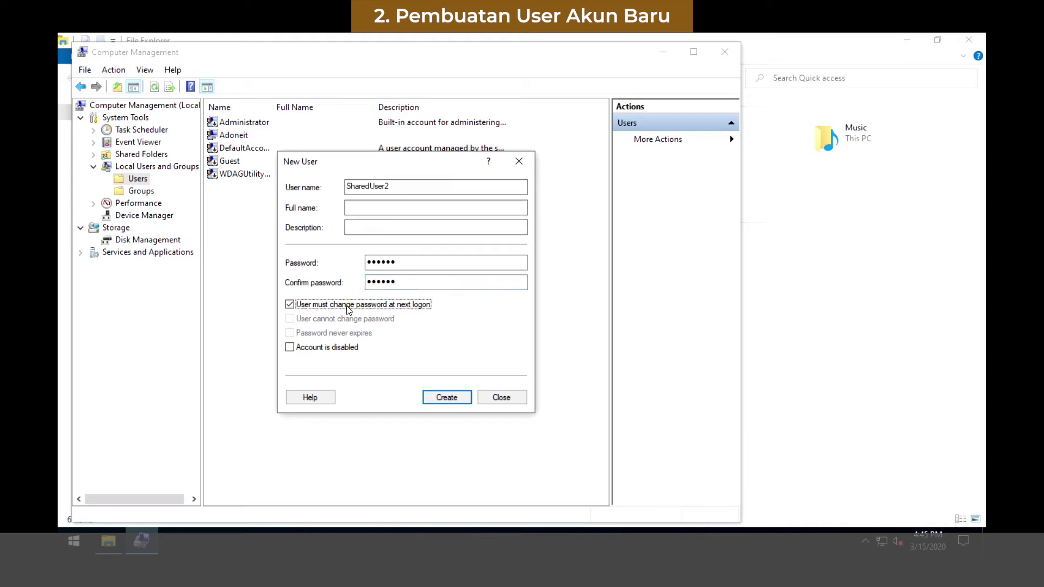
{"action": "left_click", "coordinate": [449, 401]}
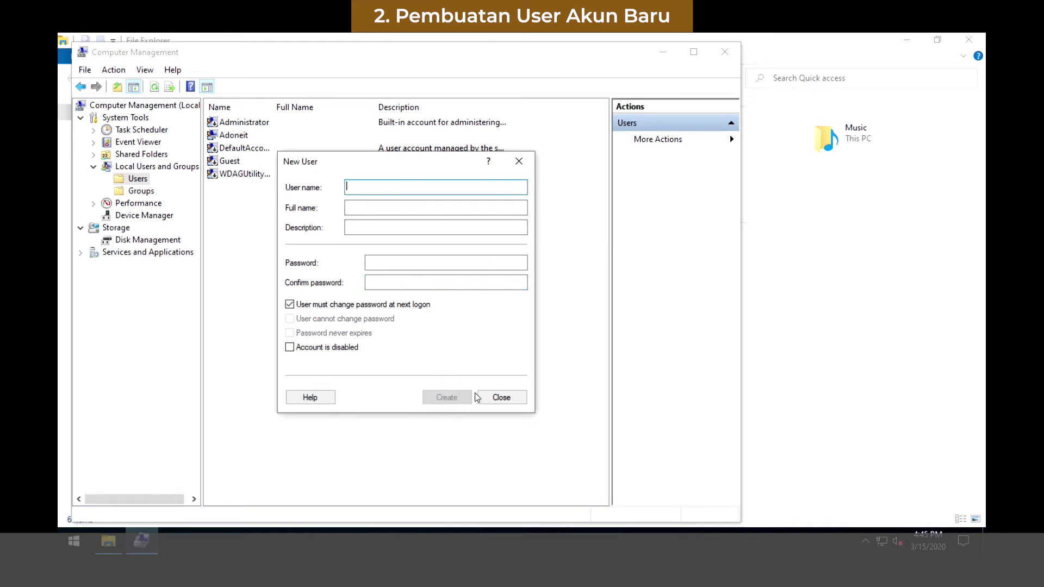
{"action": "left_click", "coordinate": [490, 398]}
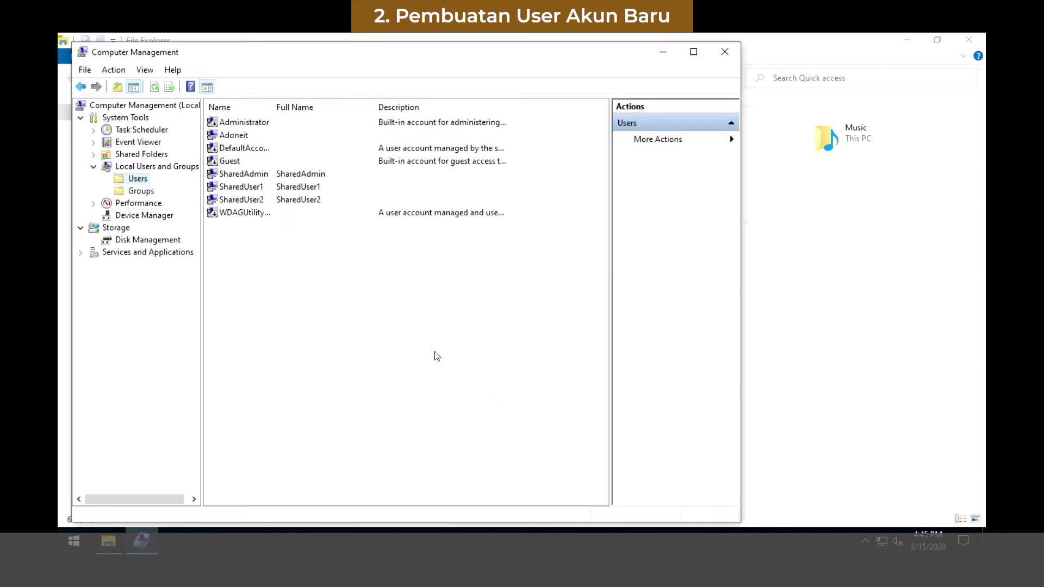
- Check the SharedAdmin, SharedUser1 and SharedUser2 accounts in the user list, and close Computer Management and File Explorer
{"action": "left_click", "coordinate": [281, 175]}
{"action": "left_click", "coordinate": [261, 190]}
{"action": "left_click", "coordinate": [262, 201]}
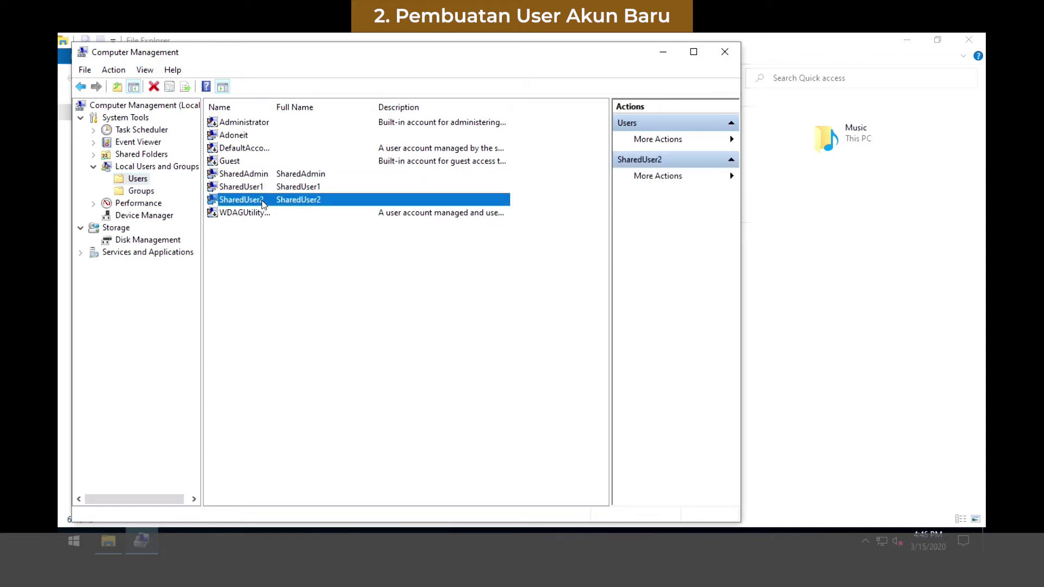
{"action": "left_click", "coordinate": [727, 50]}
{"action": "left_click", "coordinate": [969, 41]}
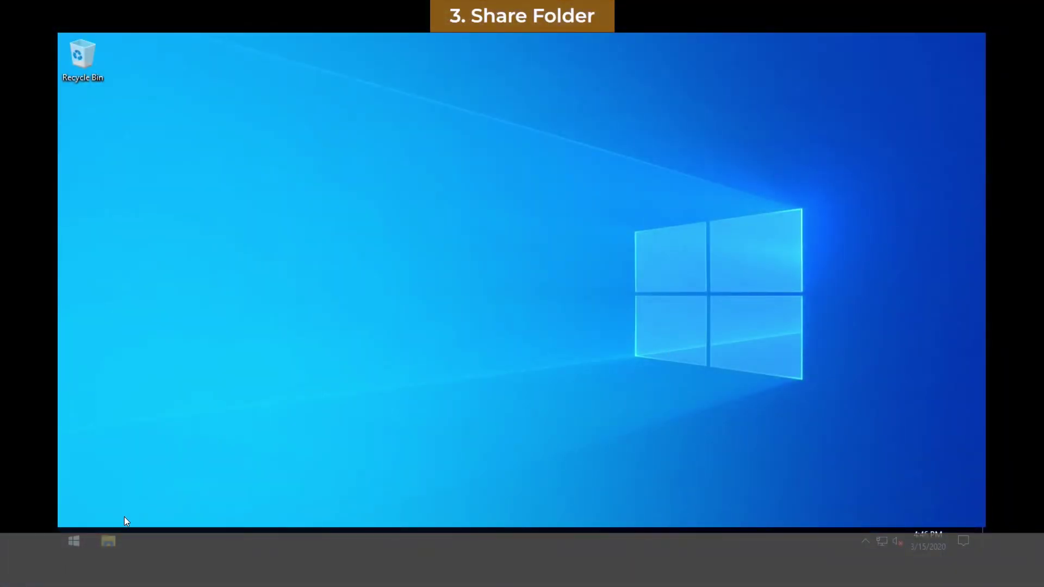
- Open the properties of Folder A inside Documents > Shared Folder
{"action": "left_click", "coordinate": [109, 540]}
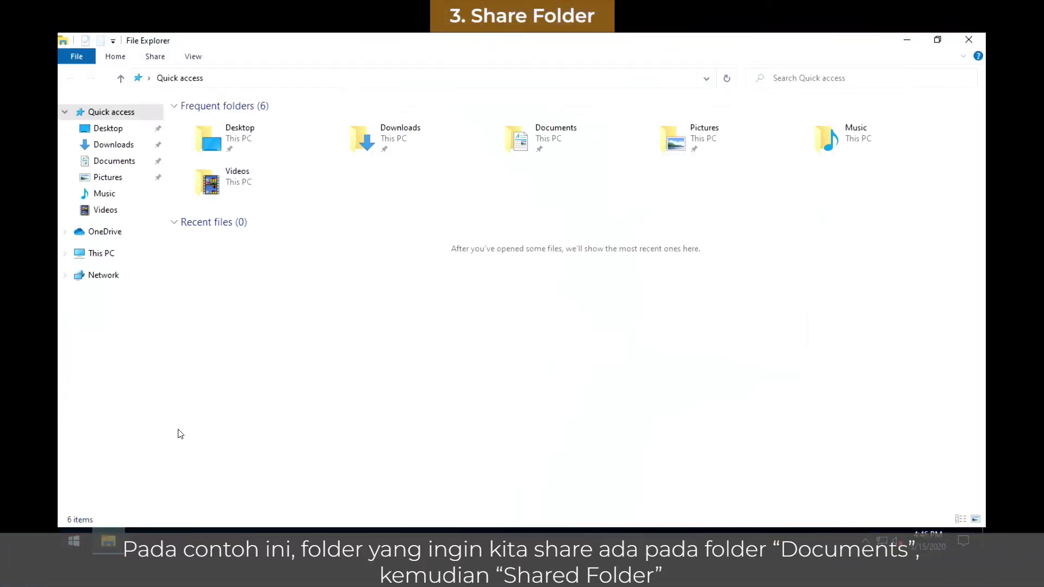
{"action": "left_click", "coordinate": [132, 163]}
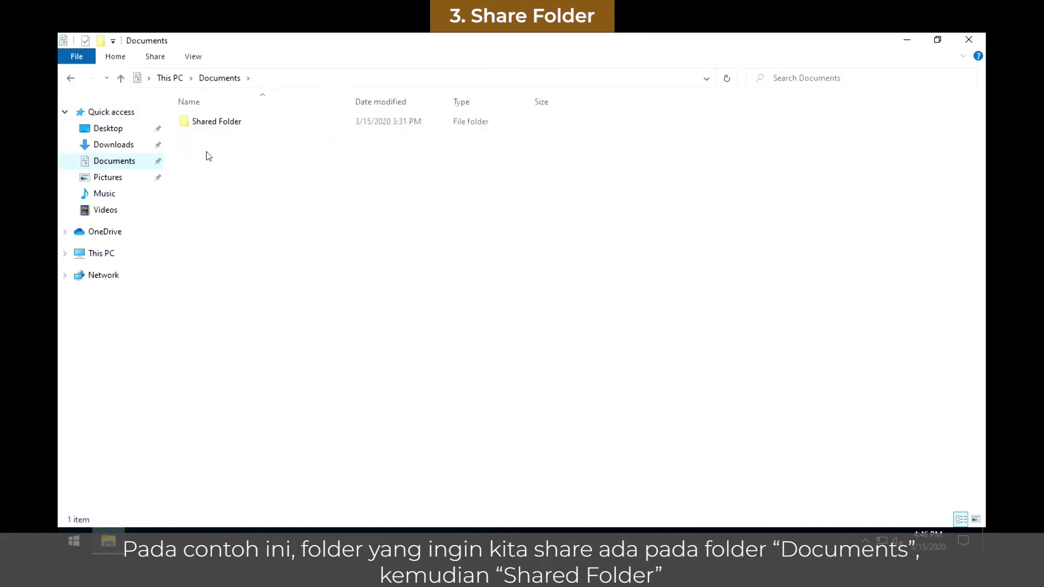
{"action": "double_click", "coordinate": [201, 122]}
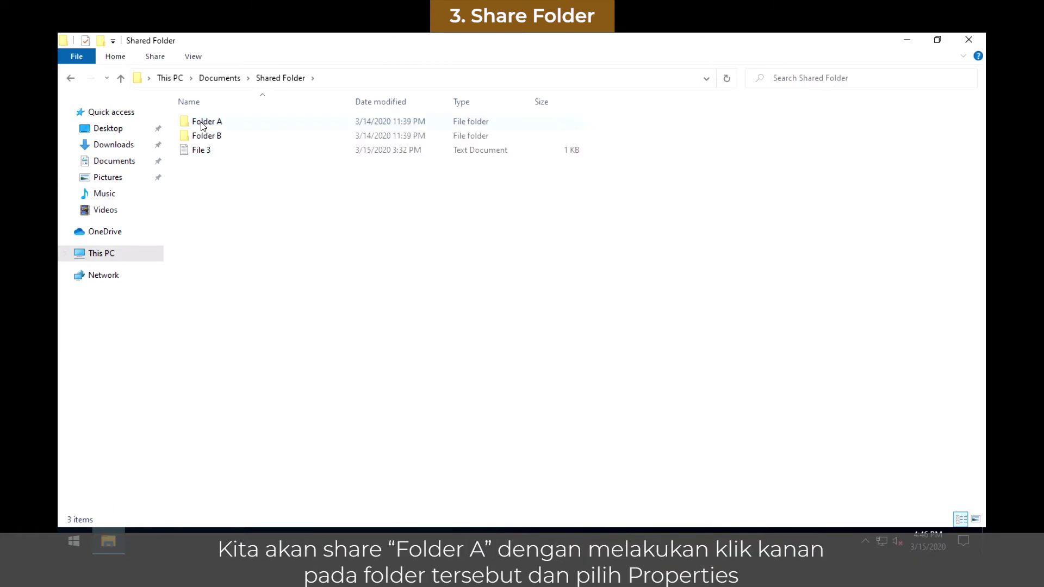
{"action": "left_click", "coordinate": [201, 122]}
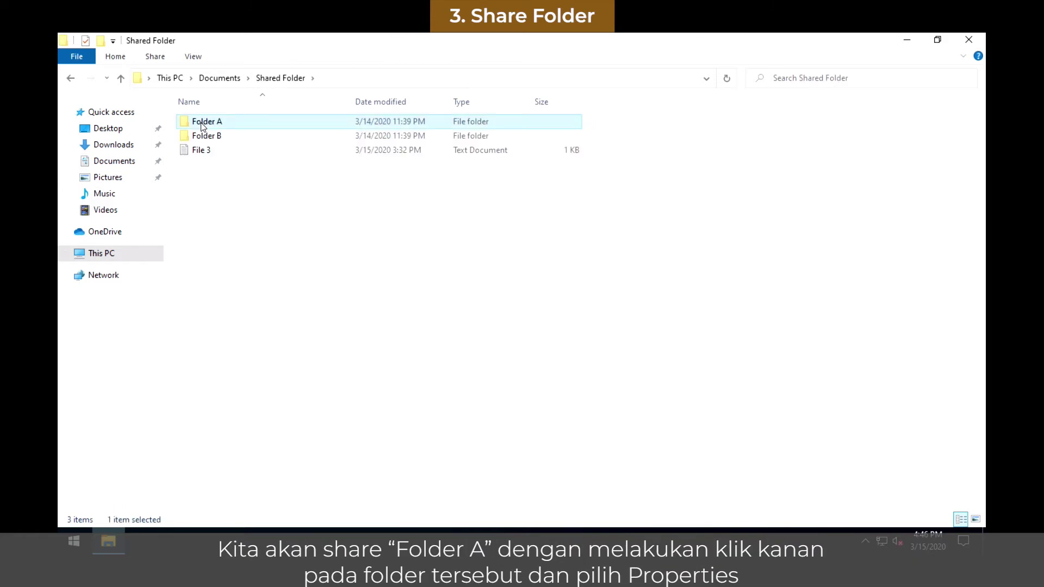
{"action": "right_click", "coordinate": [202, 126]}
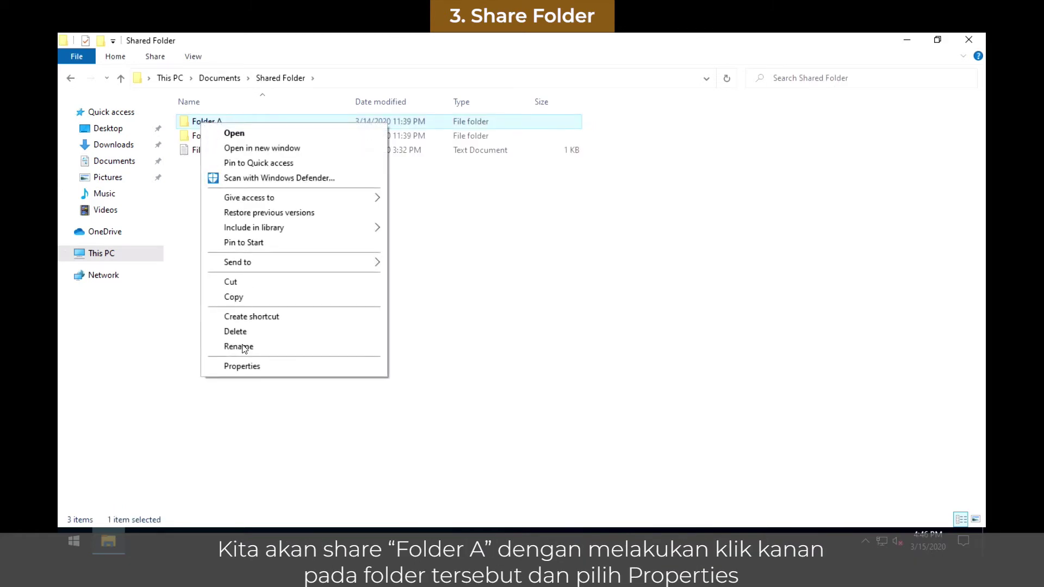
{"action": "left_click", "coordinate": [244, 366]}
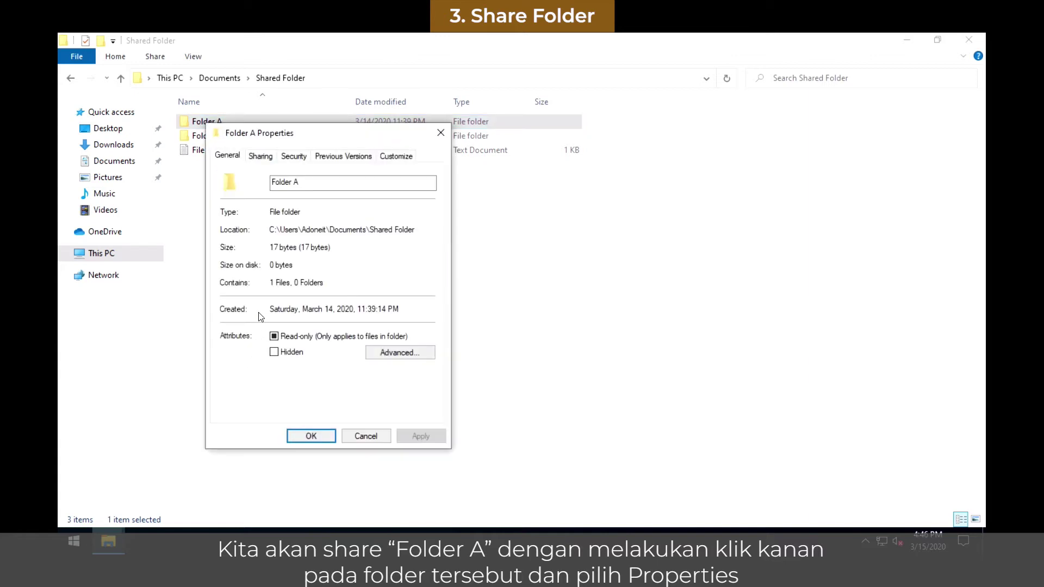
- Turn on sharing for Folder A in its advanced sharing settings
{"action": "left_click", "coordinate": [257, 156]}
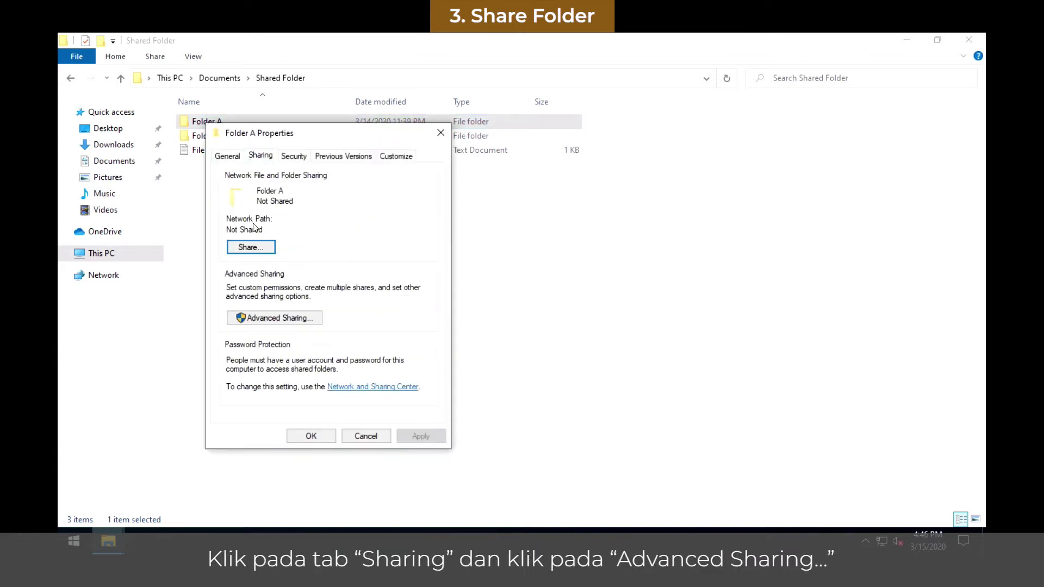
{"action": "left_click", "coordinate": [267, 318]}
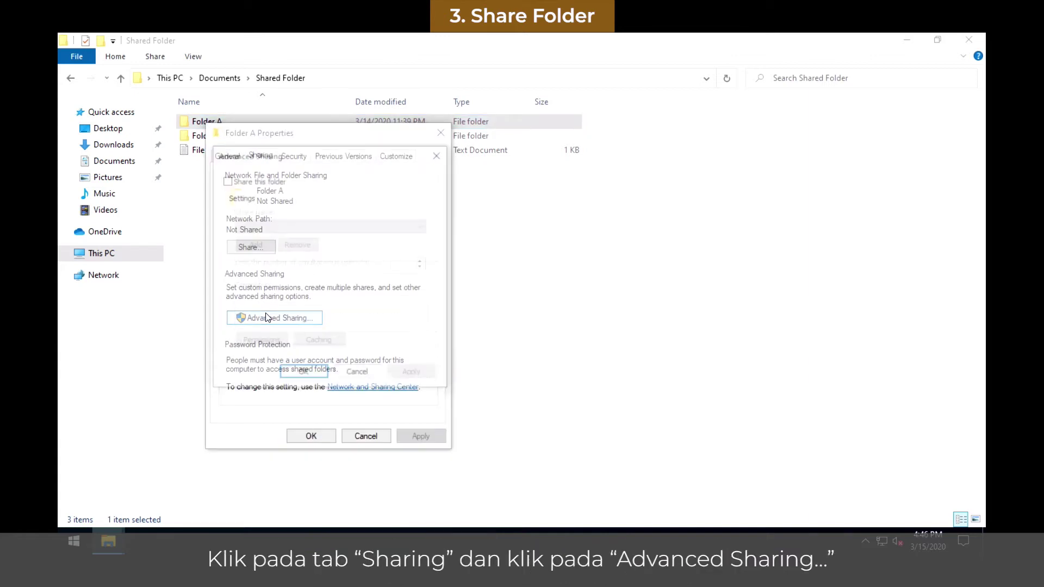
{"action": "left_click", "coordinate": [251, 183]}
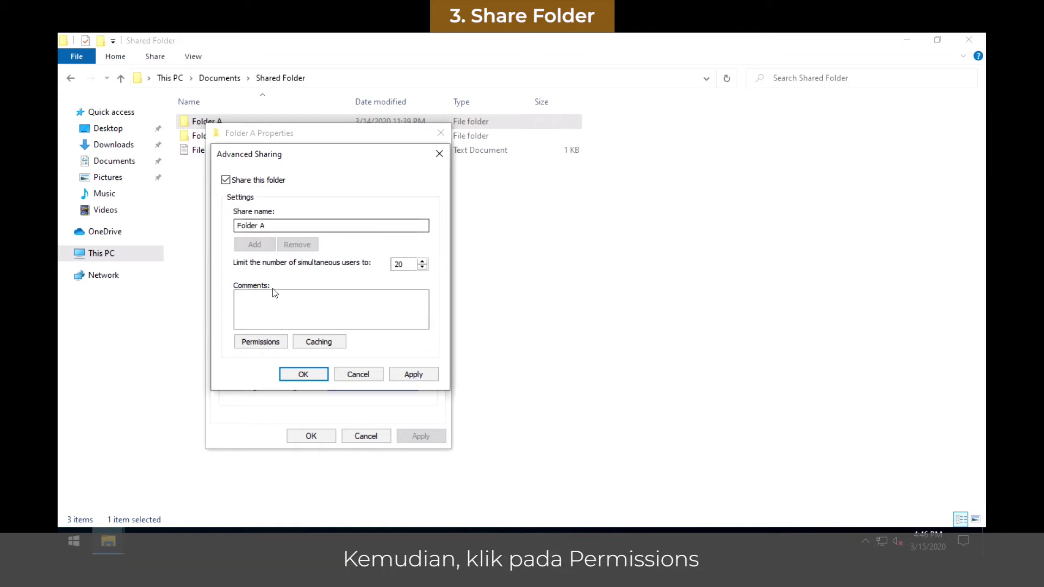
- Remove Everyone from Folder A's share permissions and add SharedUser1 instead
{"action": "left_click", "coordinate": [260, 345]}
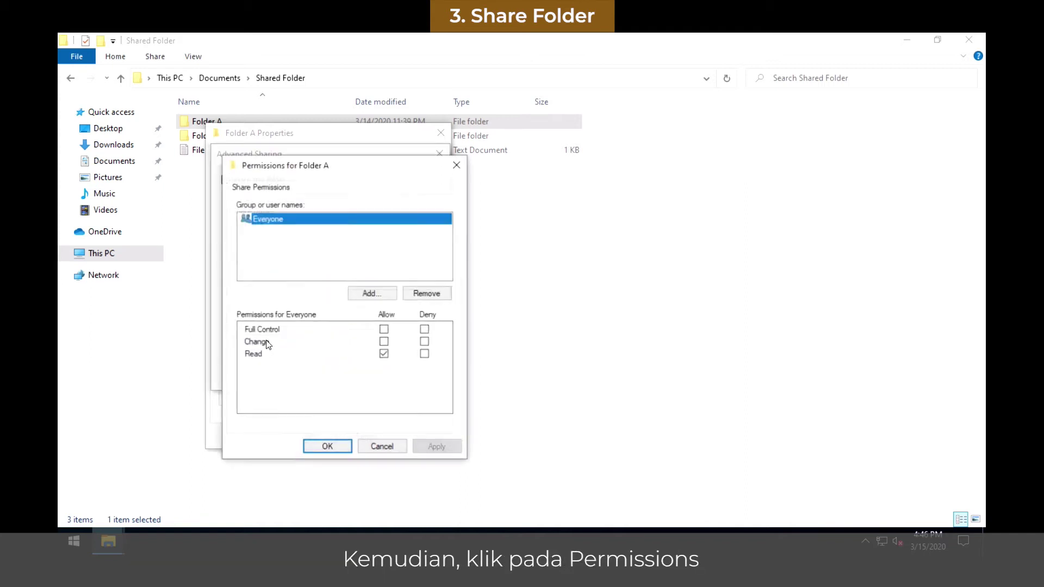
{"action": "left_click", "coordinate": [420, 297]}
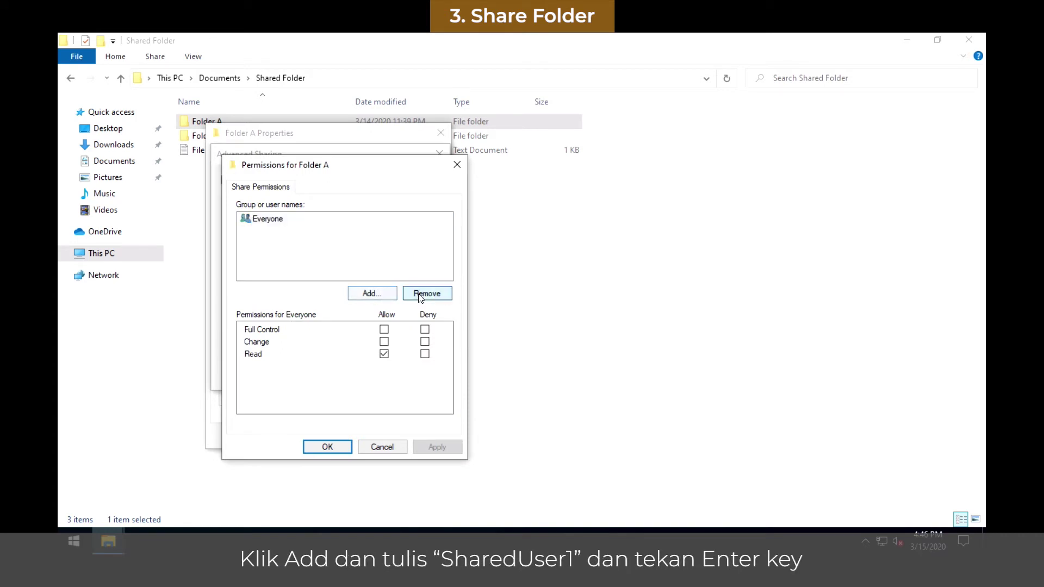
{"action": "left_click", "coordinate": [381, 295]}
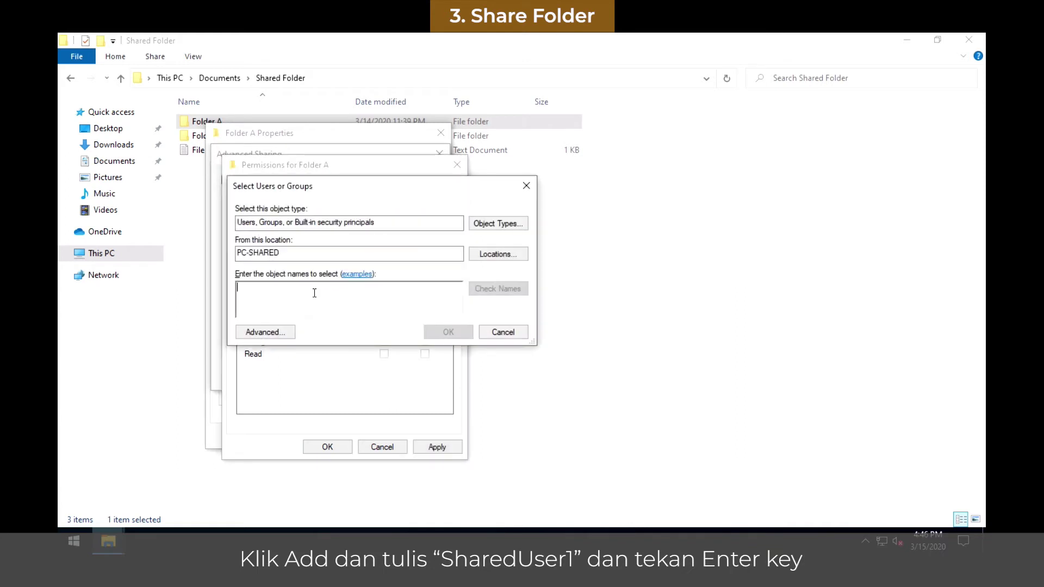
{"action": "type", "text": "Shared"}
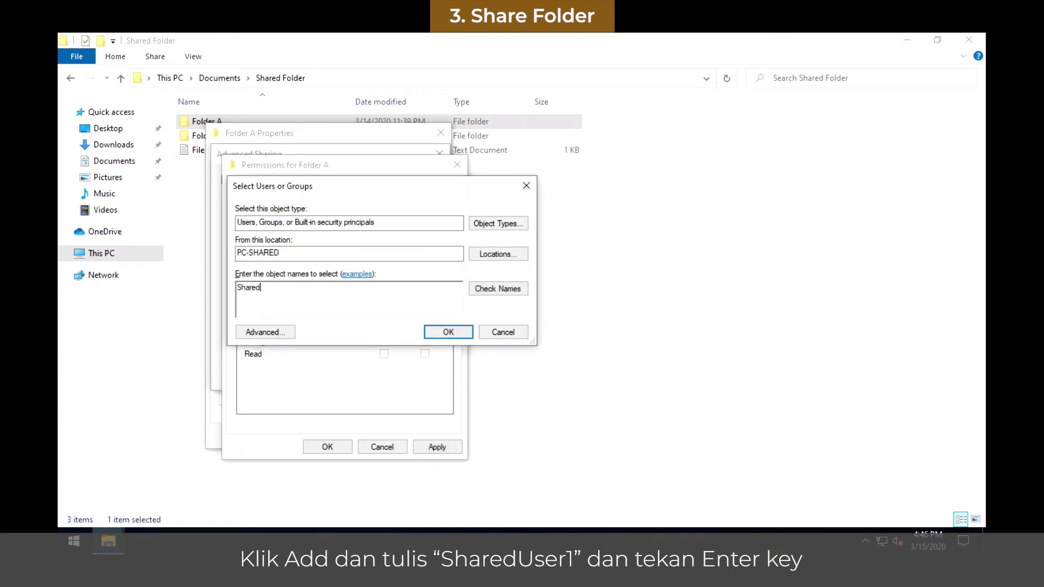
{"action": "type", "text": "User1"}
{"action": "key", "text": "Return"}
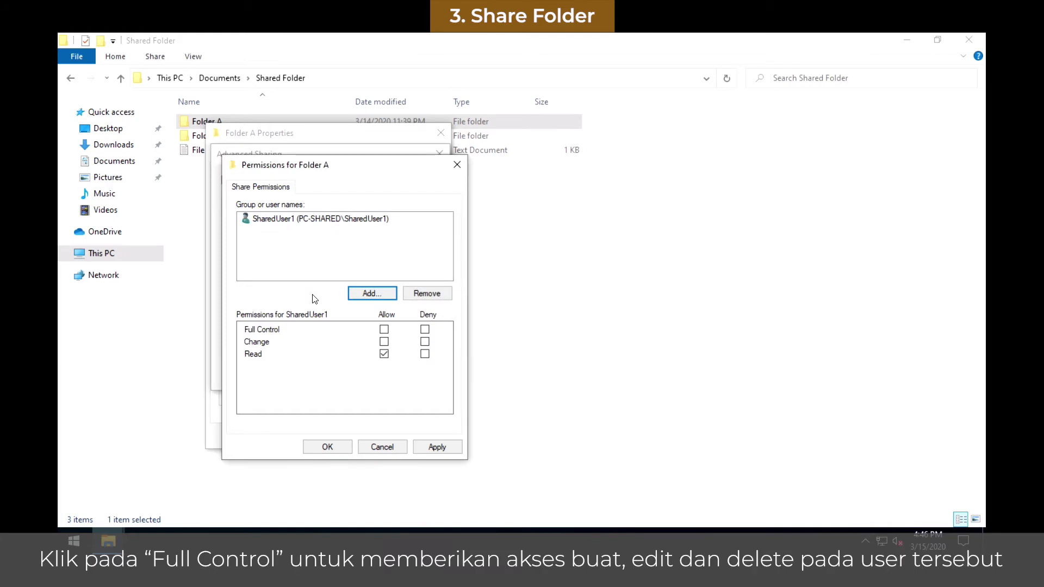
- Allow SharedUser1 Full Control in Folder A's share permissions and confirm the advanced sharing settings
{"action": "left_click", "coordinate": [385, 330]}
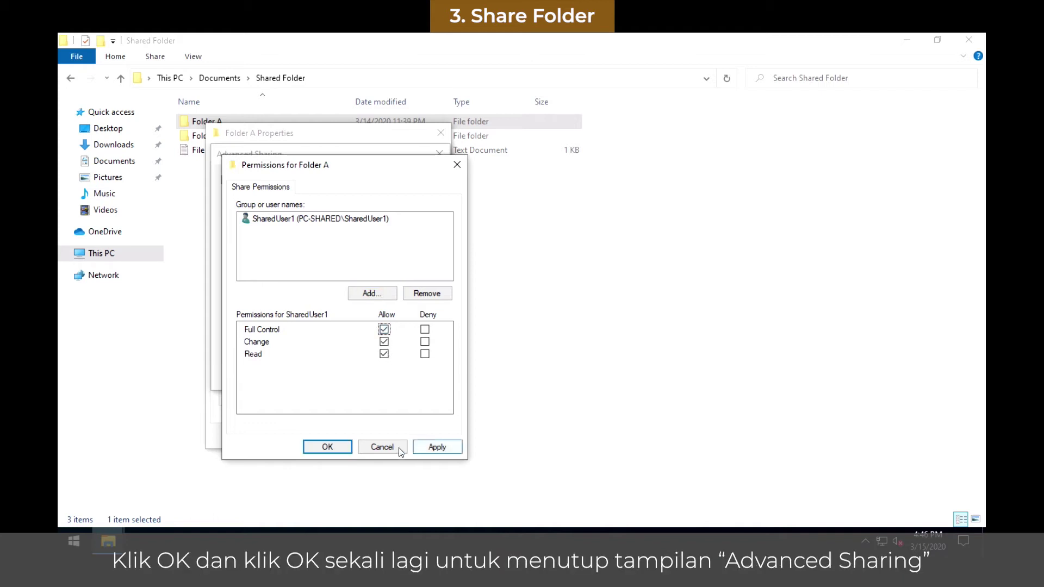
{"action": "left_click", "coordinate": [338, 449]}
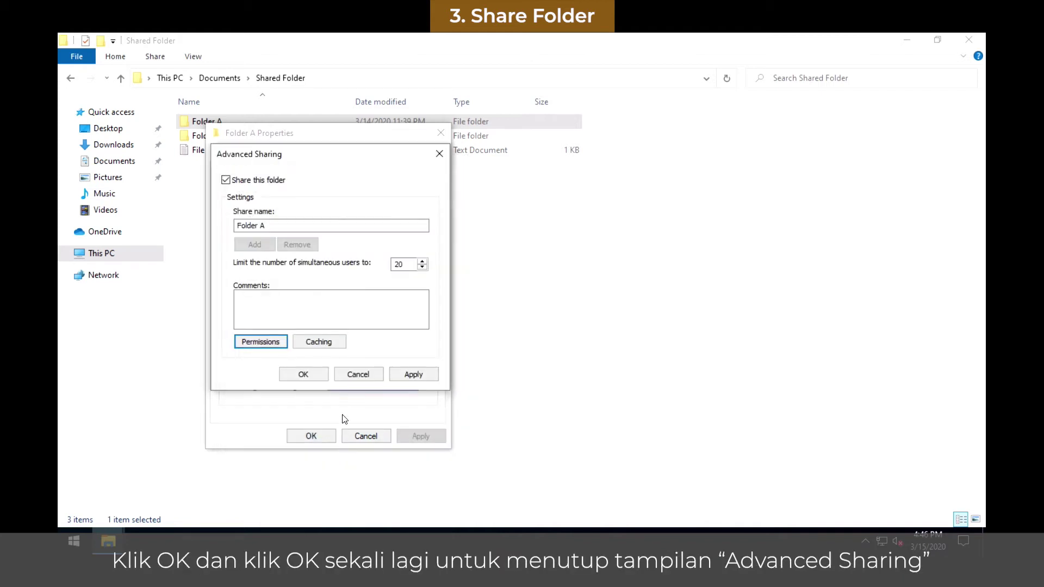
{"action": "left_click", "coordinate": [319, 379]}
{"action": "left_click", "coordinate": [318, 379]}
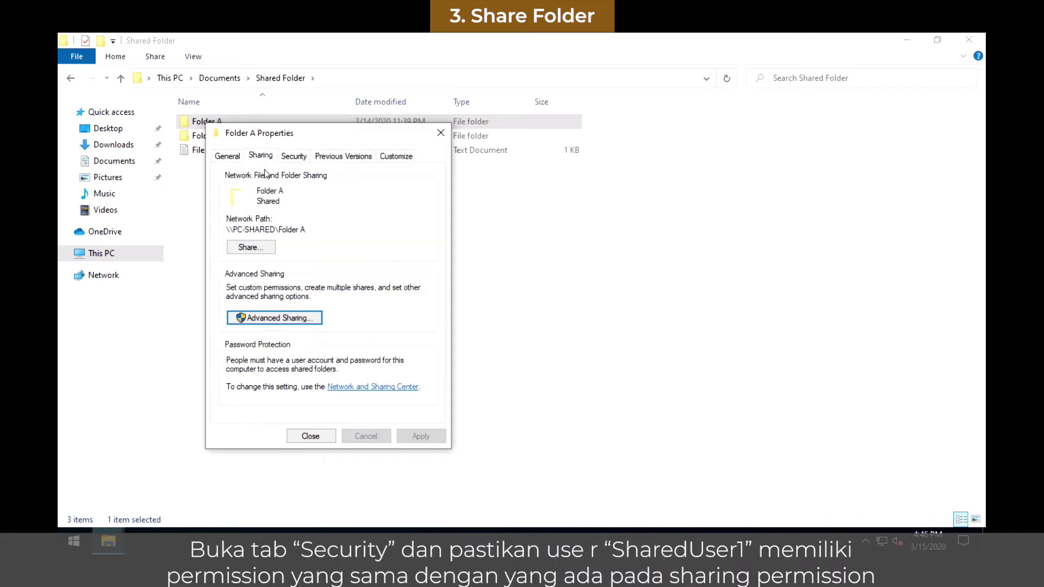
- Add SharedUser1 to the users in Folder A's security permissions
{"action": "left_click", "coordinate": [282, 159]}
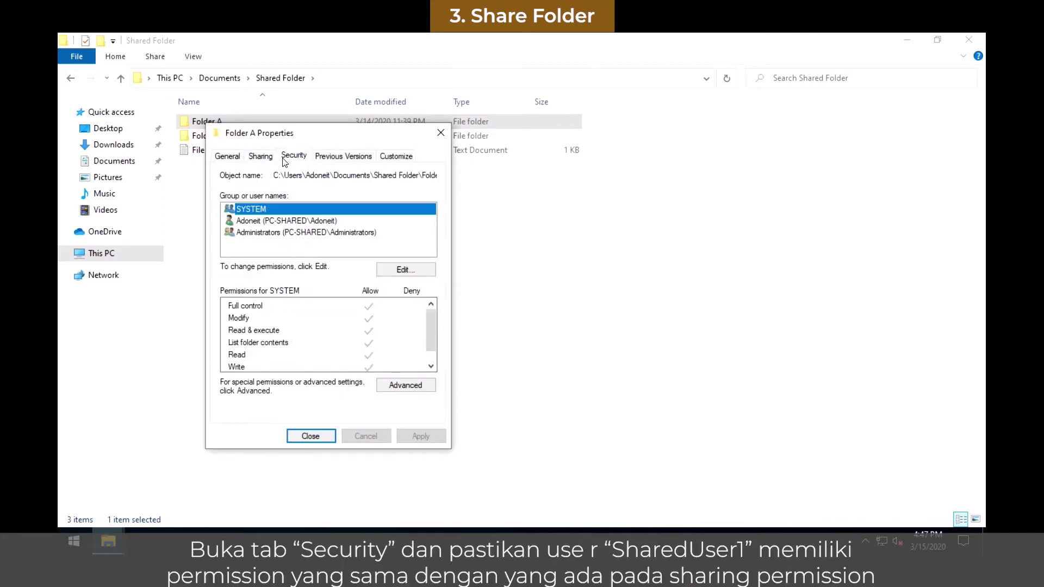
{"action": "left_click", "coordinate": [381, 272]}
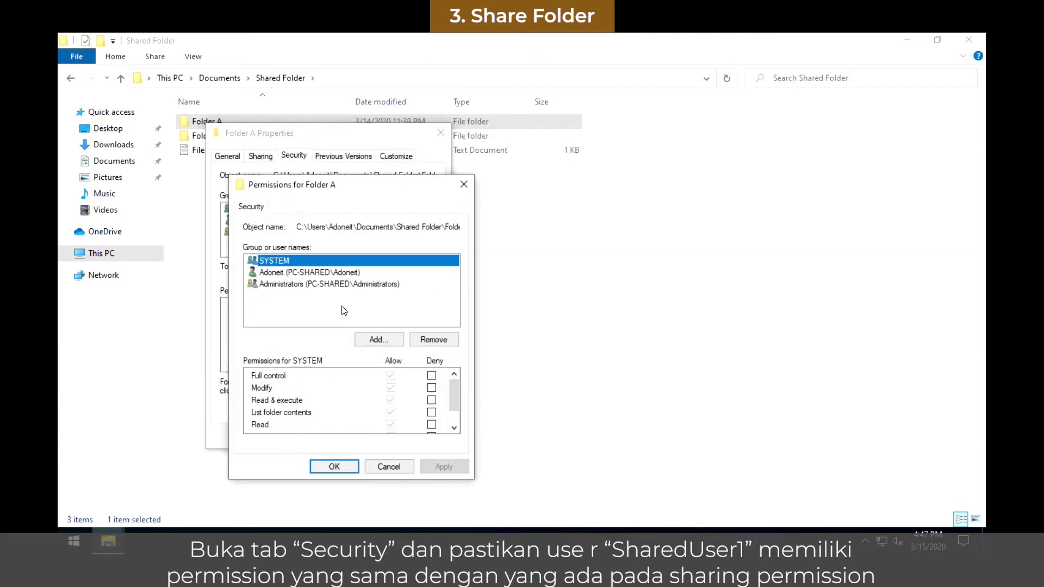
{"action": "left_click", "coordinate": [378, 339]}
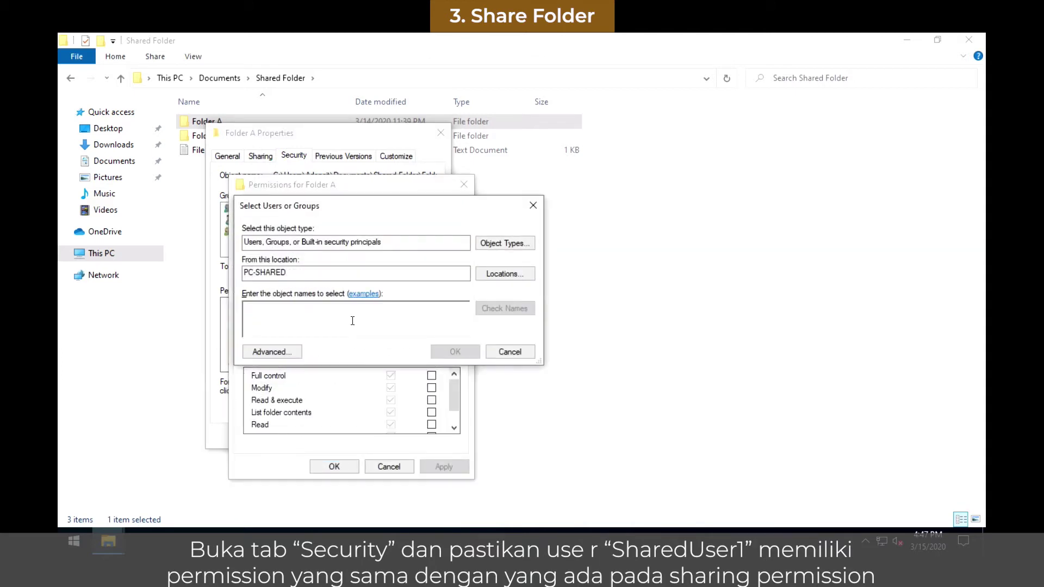
{"action": "type", "text": "SharedUser"}
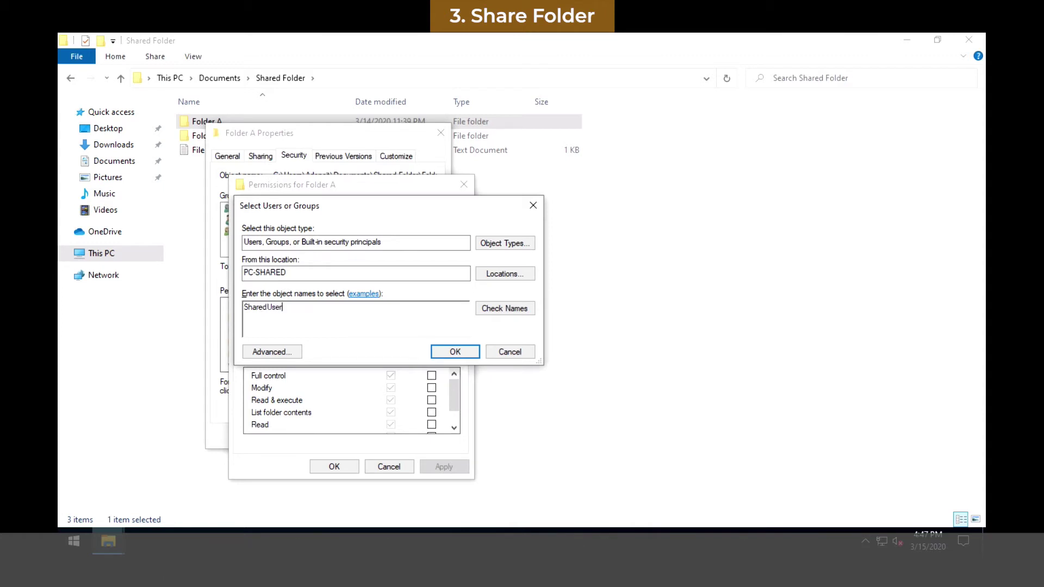
{"action": "type", "text": "1"}
{"action": "key", "text": "Return"}
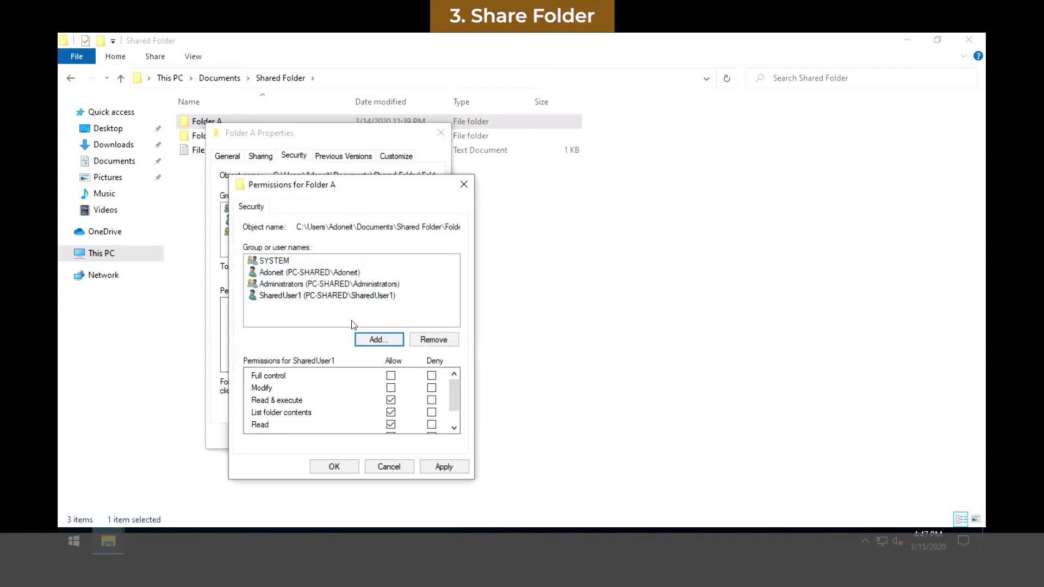
- Allow SharedUser1 Full control in Folder A's security permissions, apply the change, and close the folder's properties
{"action": "left_click", "coordinate": [369, 298]}
{"action": "left_click", "coordinate": [391, 375]}
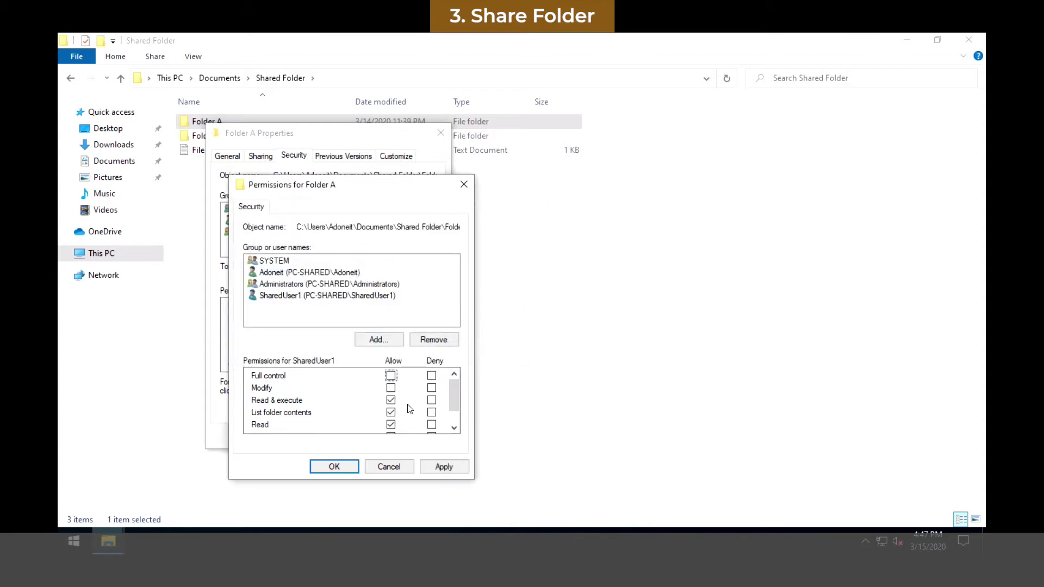
{"action": "left_click", "coordinate": [437, 468]}
{"action": "left_click", "coordinate": [336, 467]}
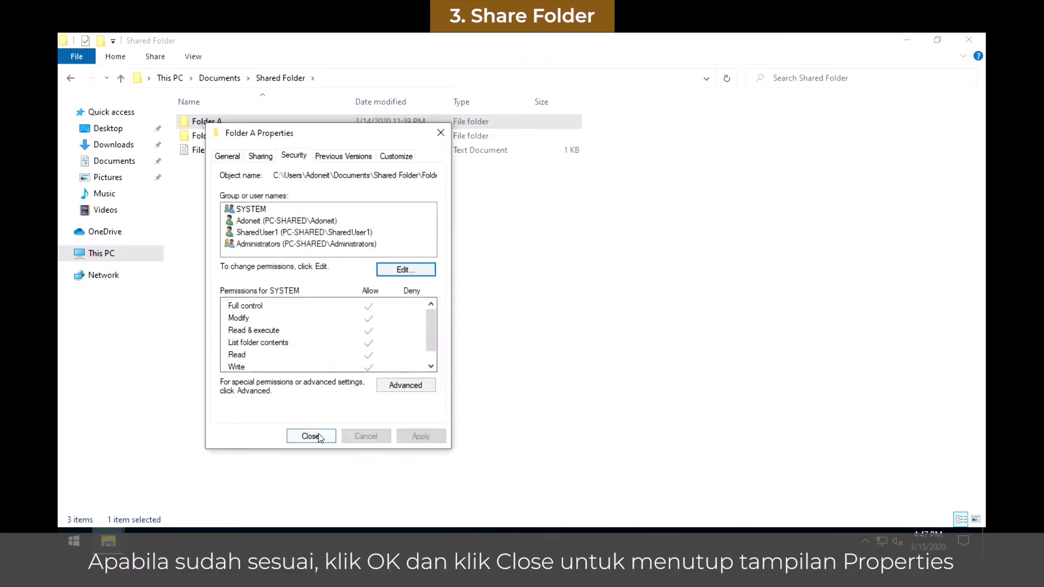
{"action": "left_click", "coordinate": [320, 438]}
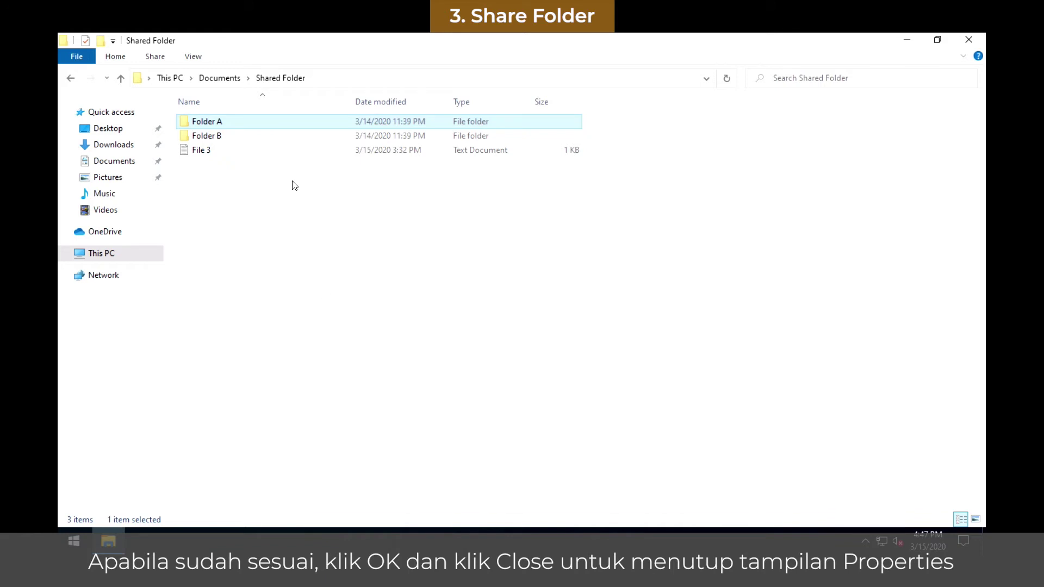
- Turn on advanced sharing for Folder B with the share name Folder C
{"action": "left_click", "coordinate": [266, 137]}
{"action": "right_click", "coordinate": [266, 136]}
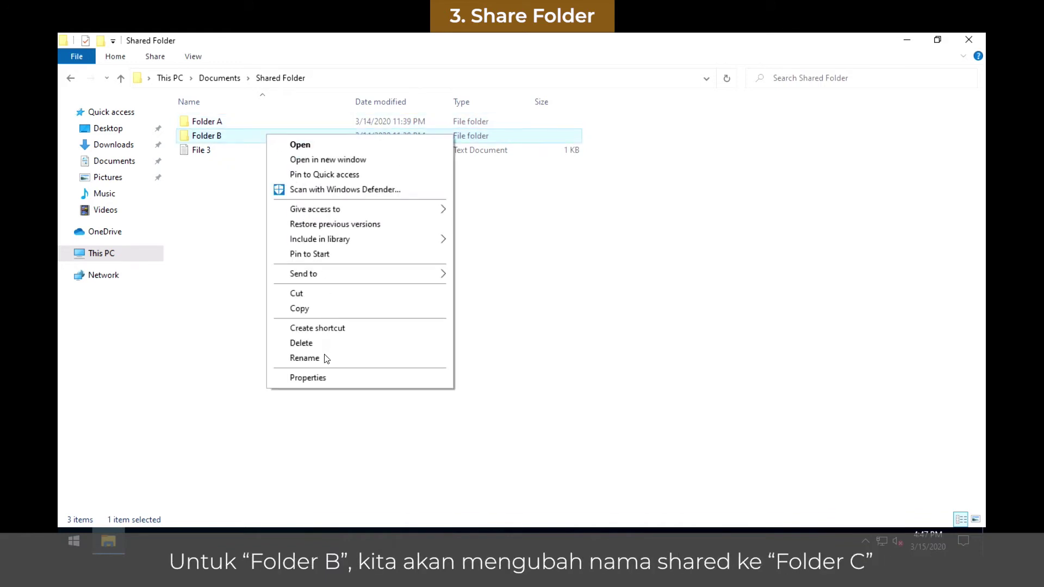
{"action": "left_click", "coordinate": [317, 379]}
{"action": "left_click", "coordinate": [327, 168]}
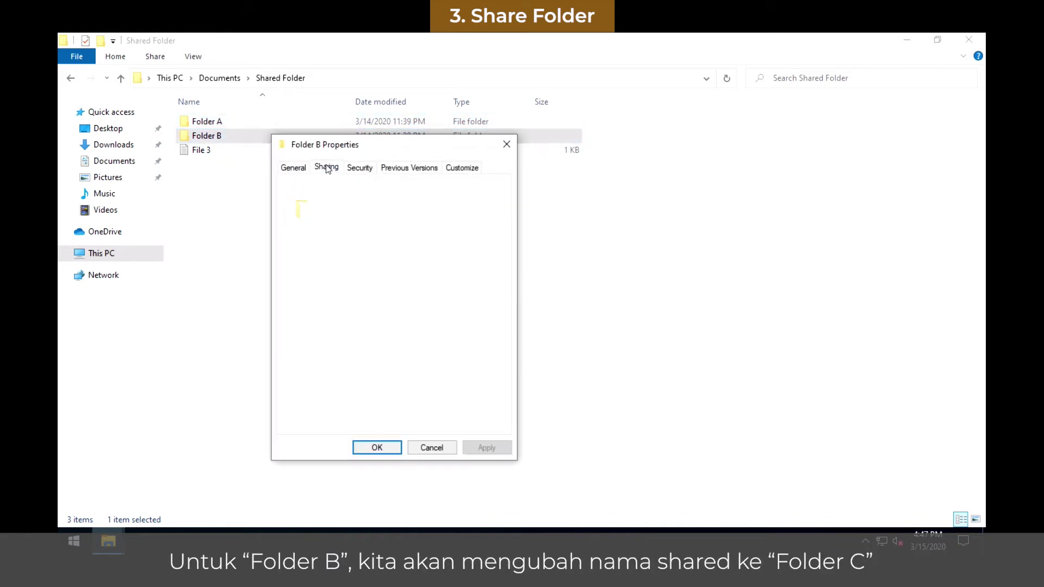
{"action": "left_click", "coordinate": [332, 330]}
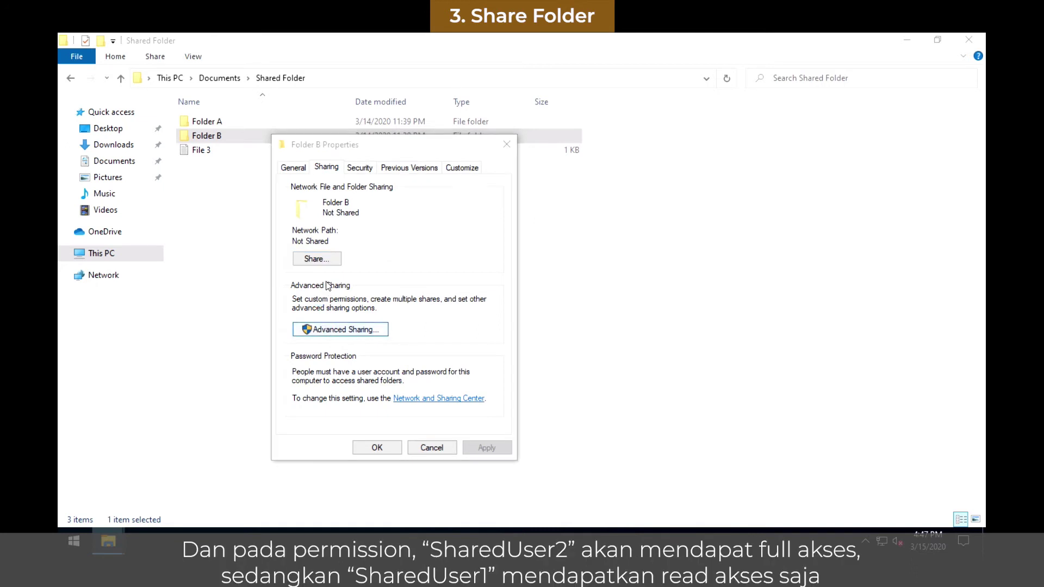
{"action": "left_click", "coordinate": [317, 194]}
{"action": "left_click", "coordinate": [339, 240]}
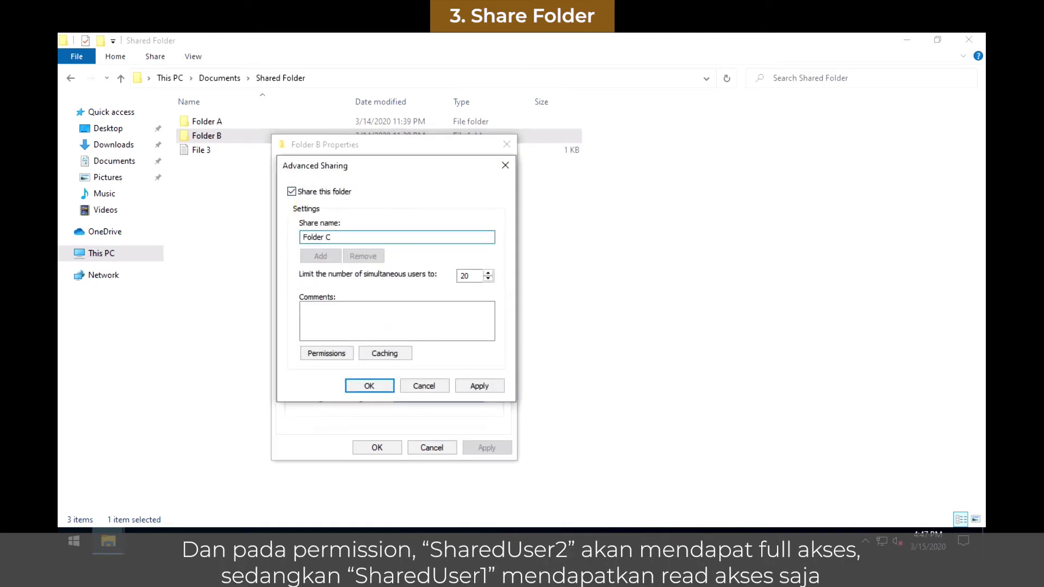
- Replace Everyone with SharedUser1 in the Folder C share permissions, keeping read access only
{"action": "left_click", "coordinate": [326, 354]}
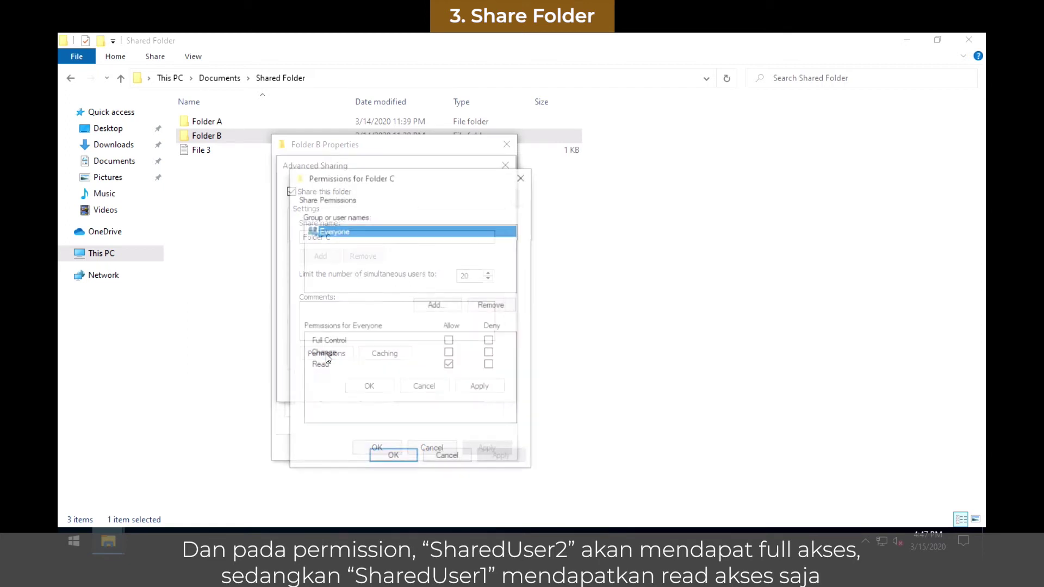
{"action": "left_click", "coordinate": [481, 307]}
{"action": "left_click", "coordinate": [437, 305]}
{"action": "type", "text": "SharedUser1"}
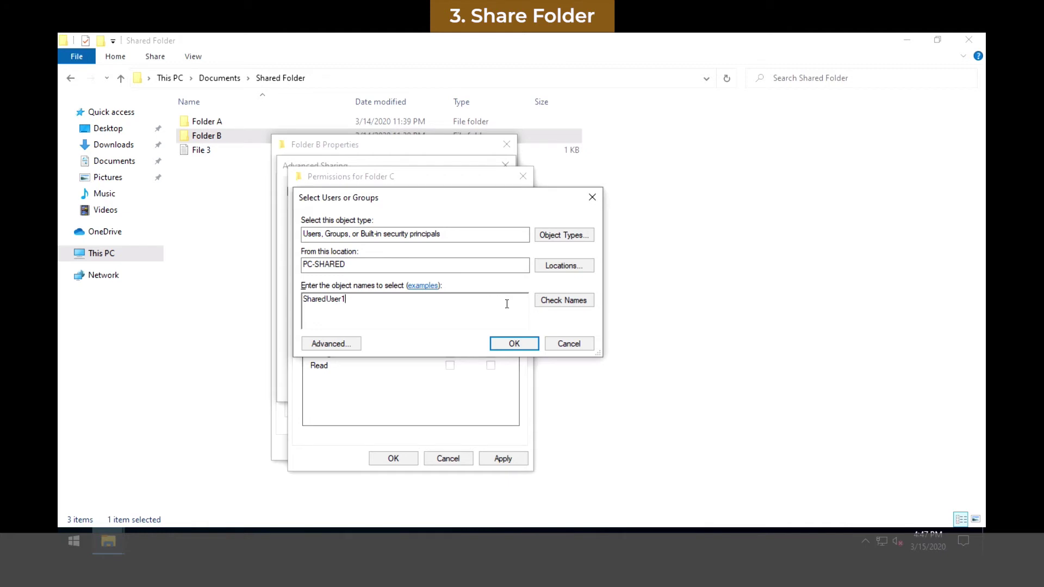
{"action": "left_click", "coordinate": [564, 300]}
{"action": "left_click", "coordinate": [513, 343]}
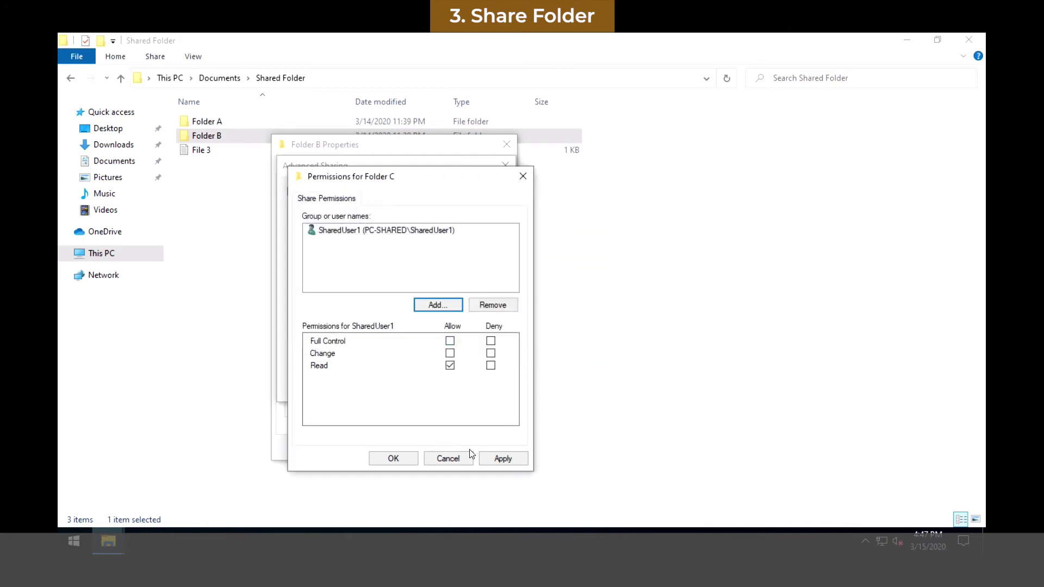
- Add SharedUser2 to the Folder C share permissions and allow it Full Control
{"action": "left_click", "coordinate": [438, 305]}
{"action": "type", "text": "SharedUser2"}
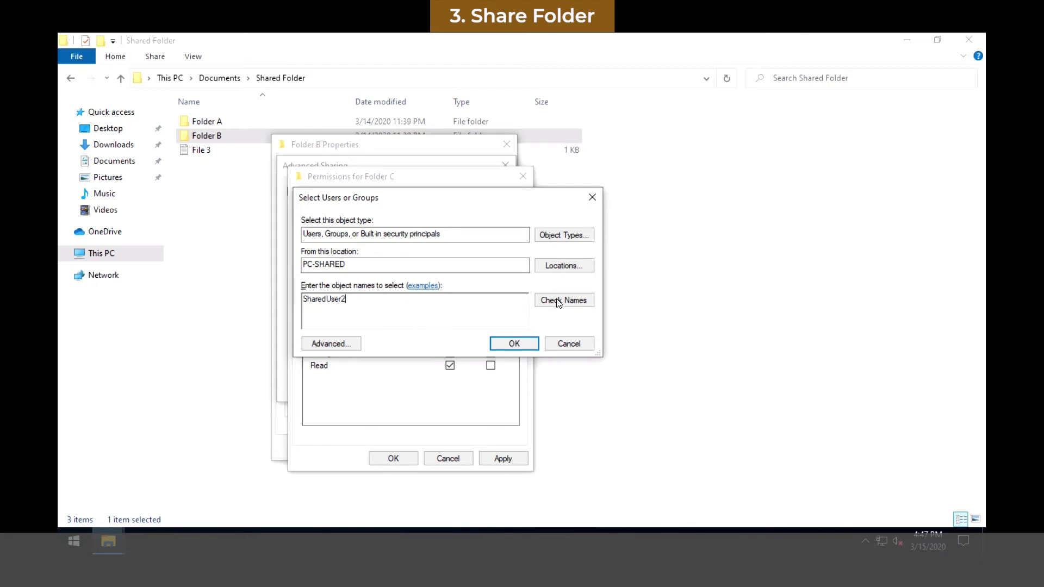
{"action": "left_click", "coordinate": [559, 303]}
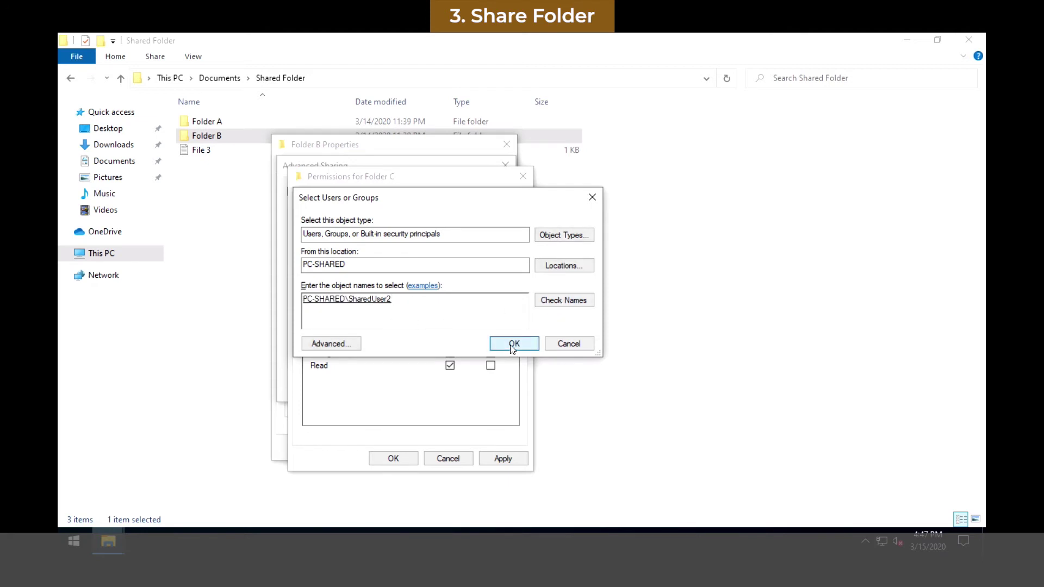
{"action": "left_click", "coordinate": [514, 344]}
{"action": "left_click", "coordinate": [388, 243]}
{"action": "left_click", "coordinate": [450, 341]}
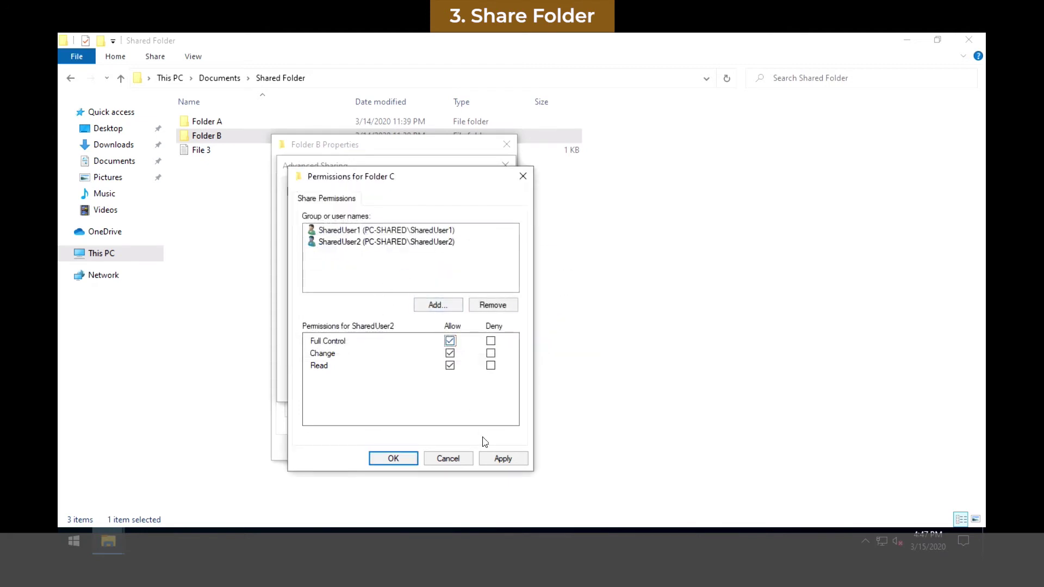
- Confirm the Folder C sharing settings and add SharedUser1 to Folder B's security permissions with the default rights
{"action": "left_click", "coordinate": [393, 458]}
{"action": "left_click", "coordinate": [369, 386]}
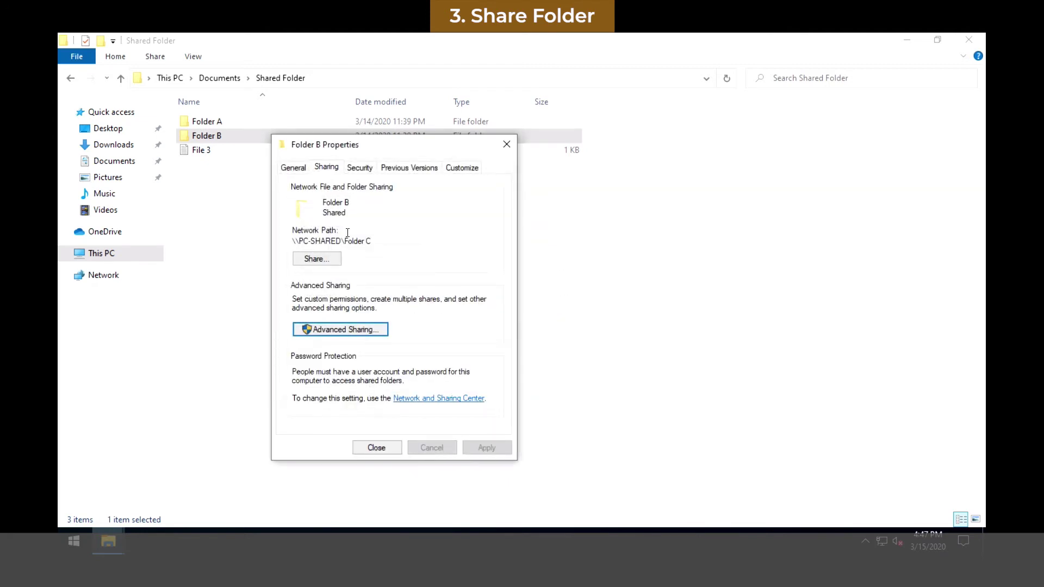
{"action": "left_click", "coordinate": [359, 167]}
{"action": "left_click", "coordinate": [460, 283]}
{"action": "left_click", "coordinate": [429, 352]}
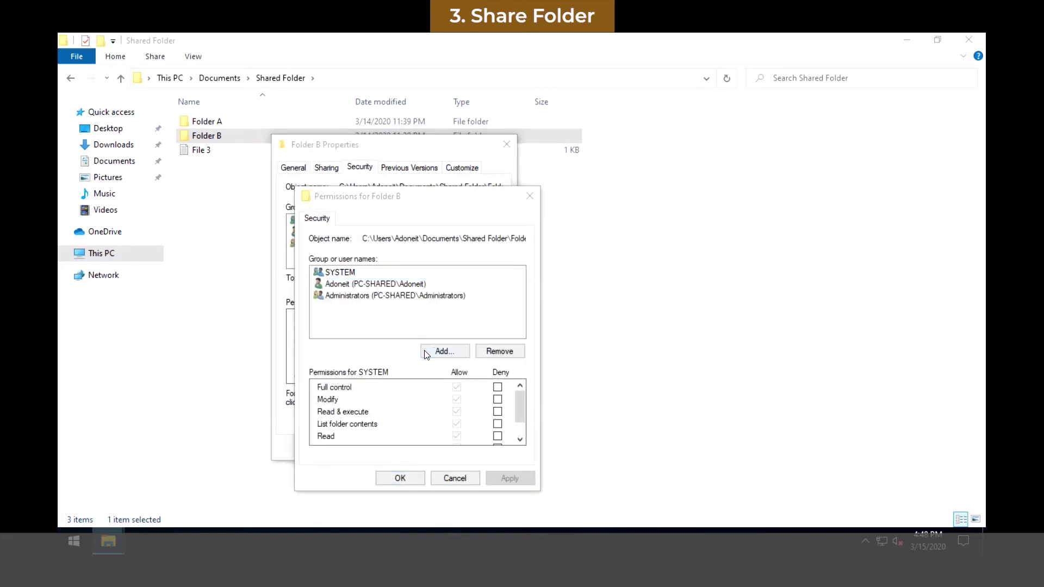
{"action": "type", "text": "SharedUser1"}
{"action": "key", "text": "Return"}
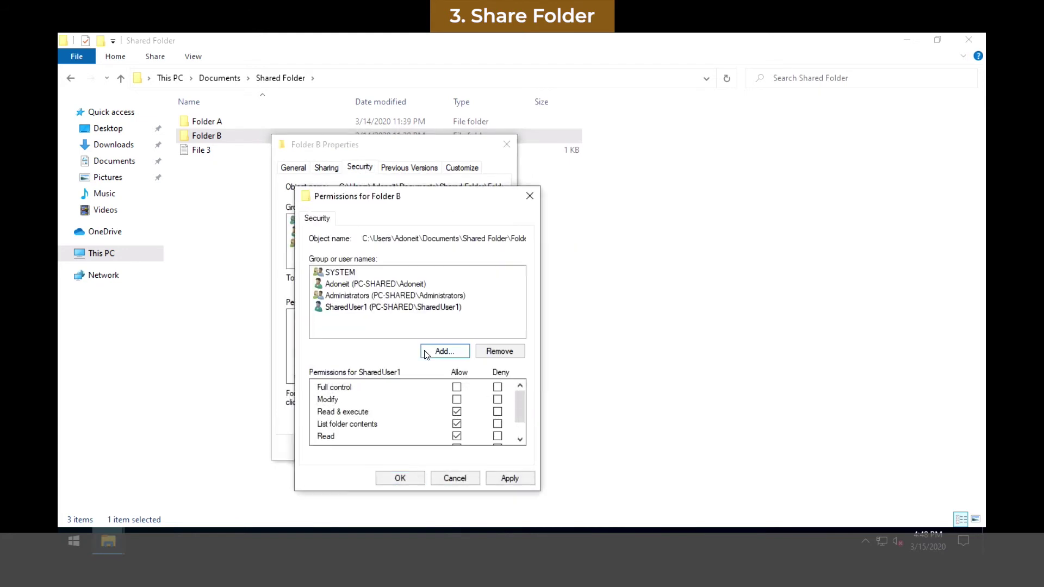
- Add SharedUser2 to Folder B's security permissions with the default rights, confirm, and close the folder's properties
{"action": "left_click", "coordinate": [438, 357]}
{"action": "type", "text": "SharedUs"}
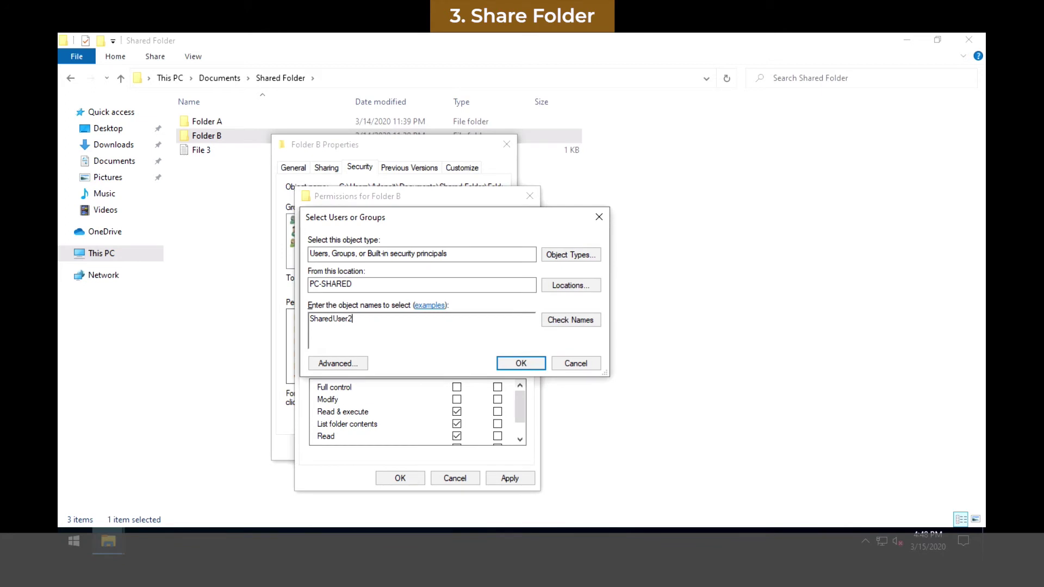
{"action": "type", "text": "er2"}
{"action": "left_click", "coordinate": [563, 319]}
{"action": "left_click", "coordinate": [521, 363]}
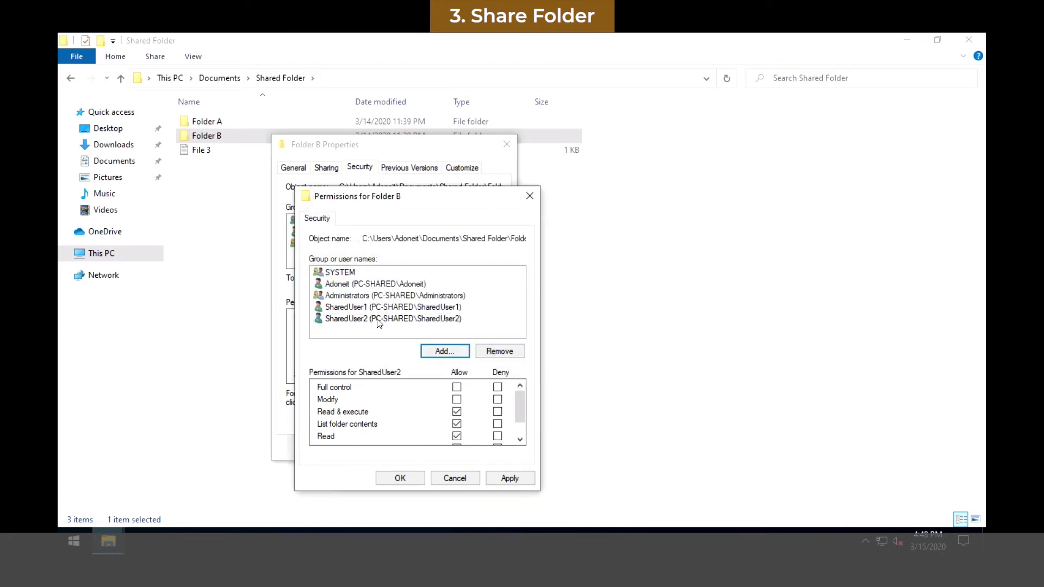
{"action": "left_click", "coordinate": [399, 479]}
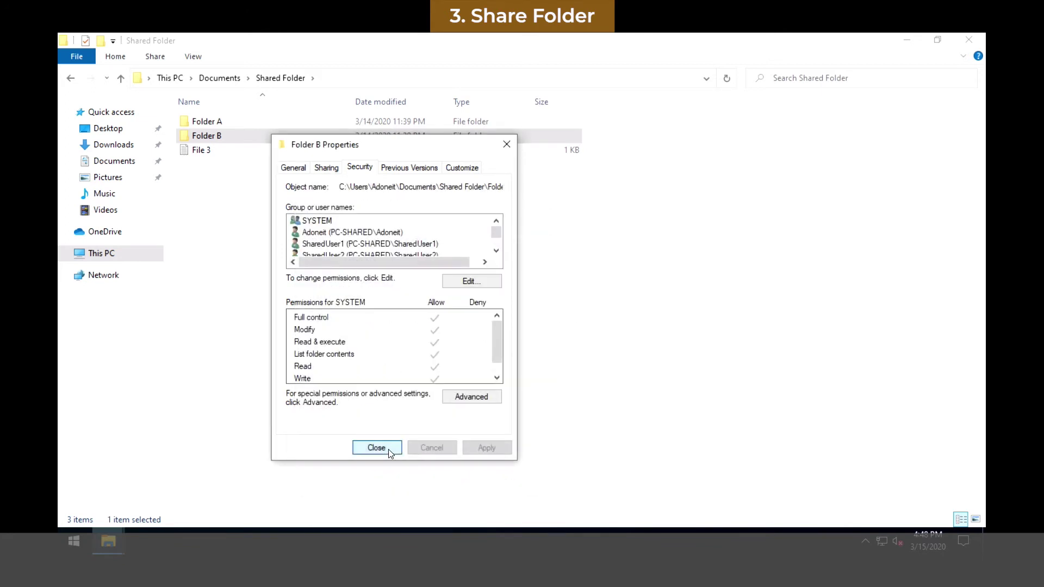
{"action": "left_click", "coordinate": [388, 450]}
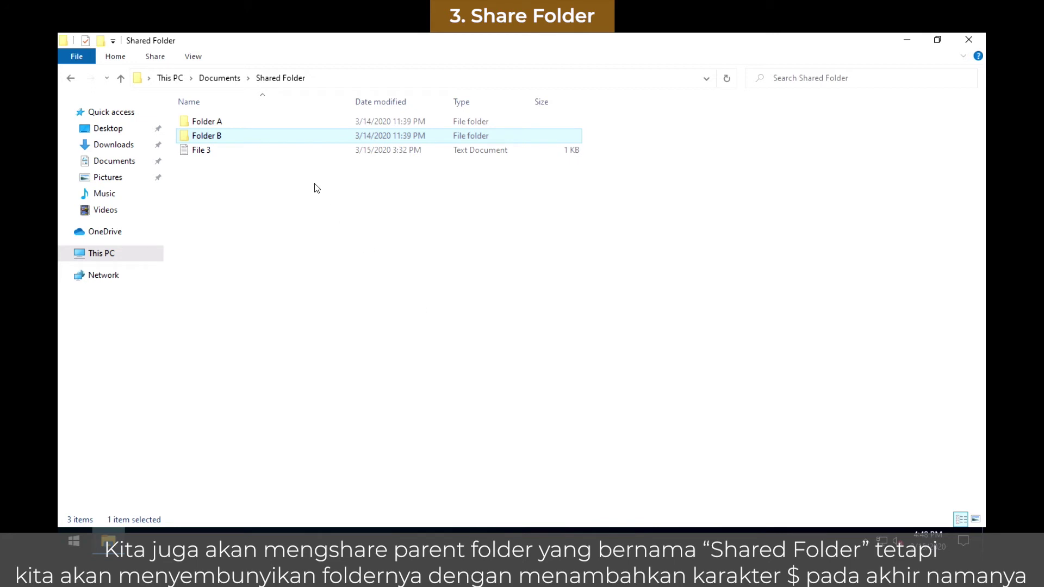
- Turn on advanced sharing for the parent folder Shared Folder in Documents with the hidden share name Shared Folder$
{"action": "left_click", "coordinate": [224, 80]}
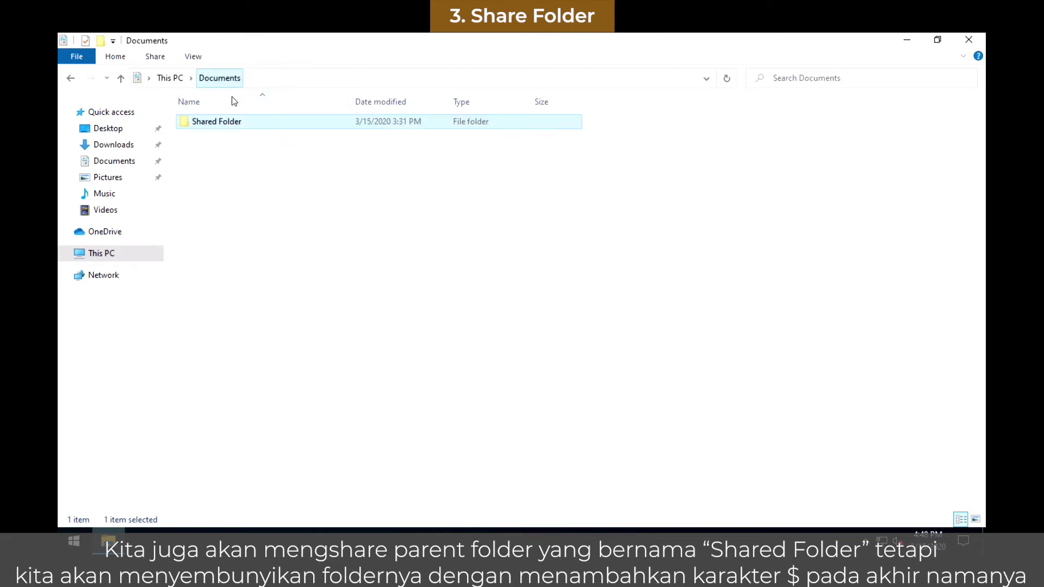
{"action": "right_click", "coordinate": [236, 129]}
{"action": "left_click", "coordinate": [277, 367]}
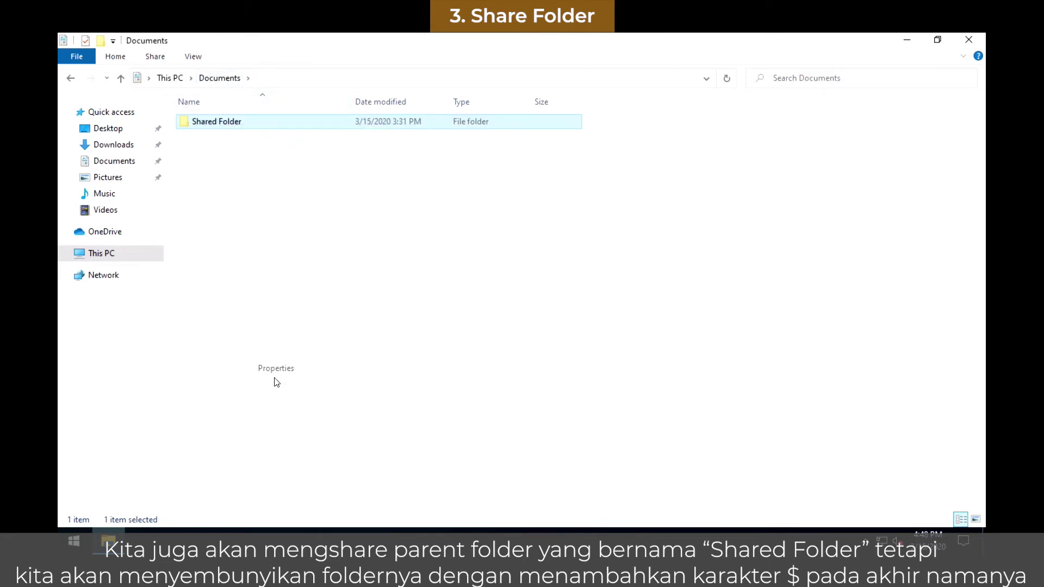
{"action": "left_click", "coordinate": [294, 159]}
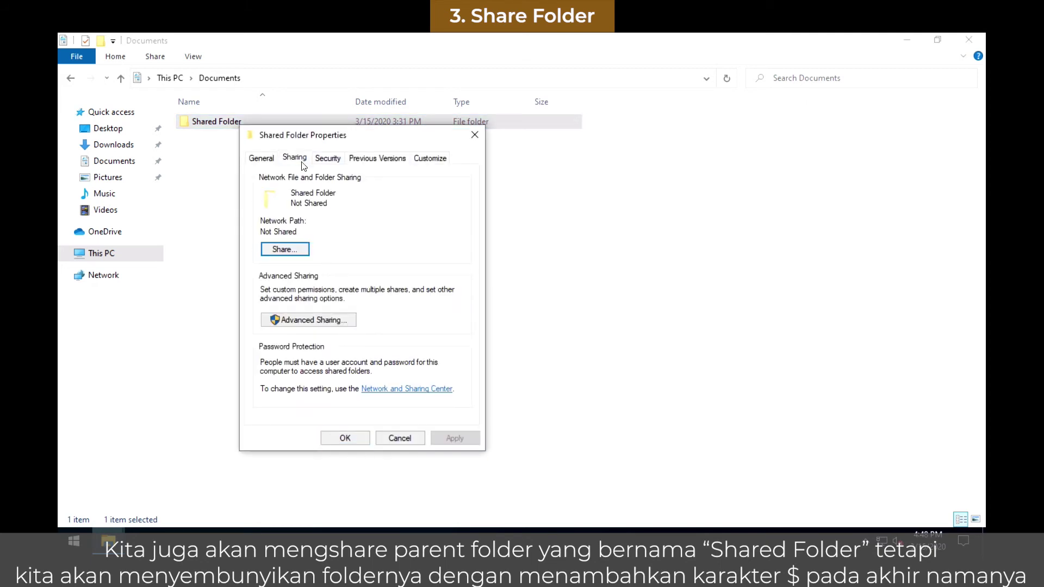
{"action": "left_click", "coordinate": [290, 320]}
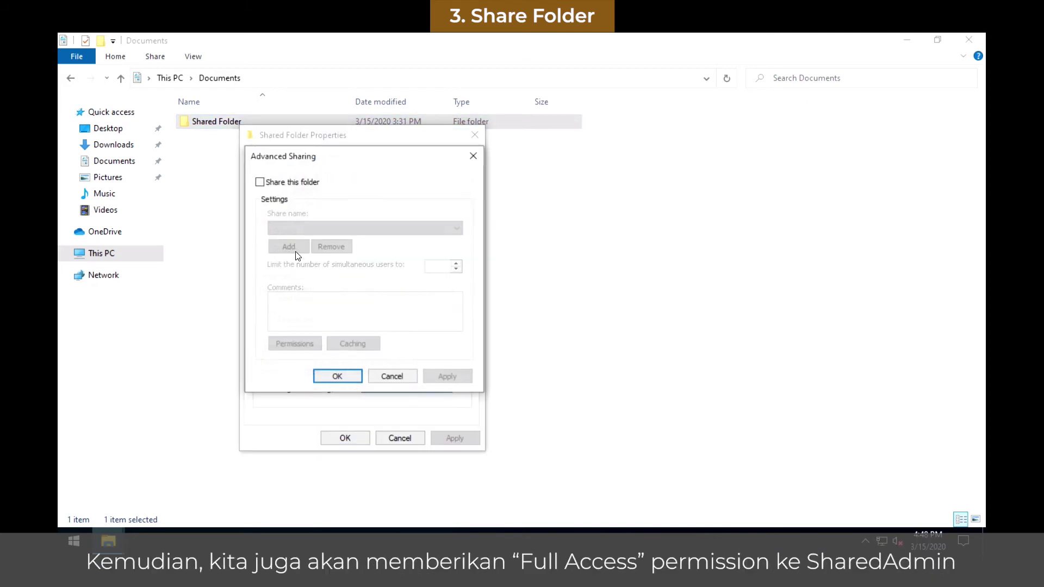
{"action": "left_click", "coordinate": [291, 185]}
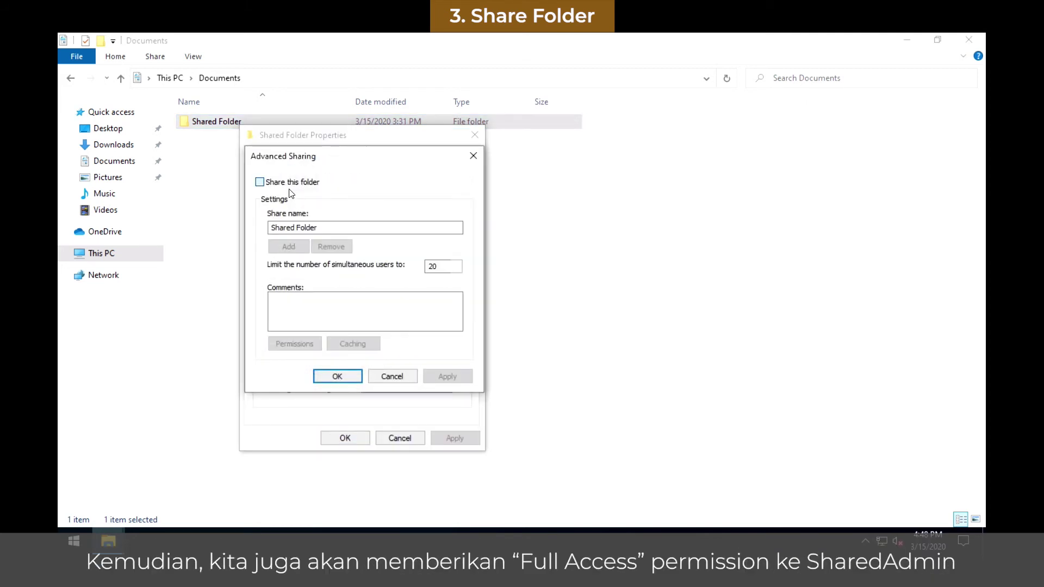
{"action": "left_click", "coordinate": [331, 229]}
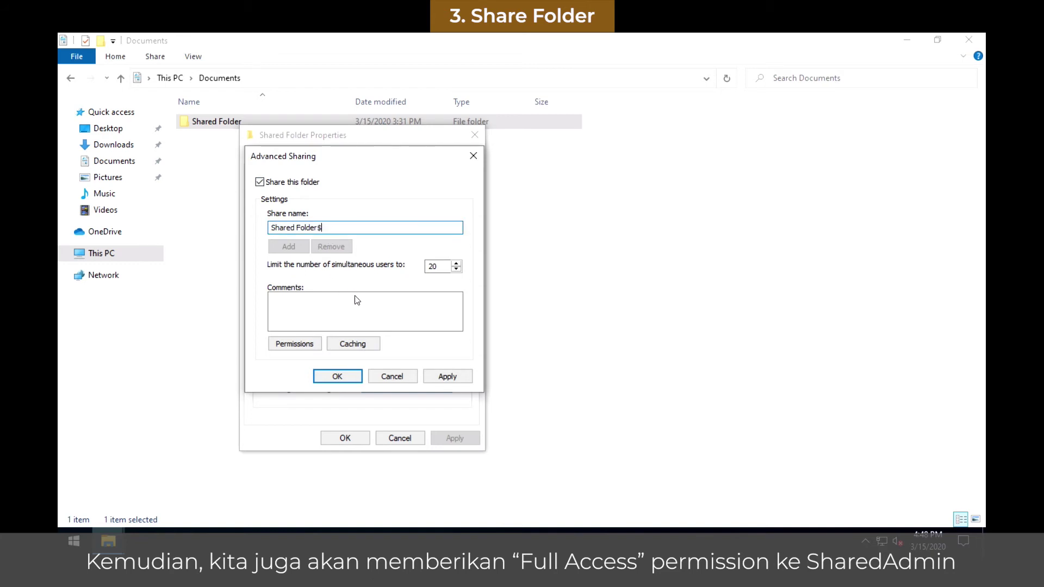
- Make SharedAdmin the only entry in the Shared Folder$ share permissions, allow it Full Control, and confirm the sharing settings
{"action": "left_click", "coordinate": [313, 343]}
{"action": "left_click", "coordinate": [442, 295]}
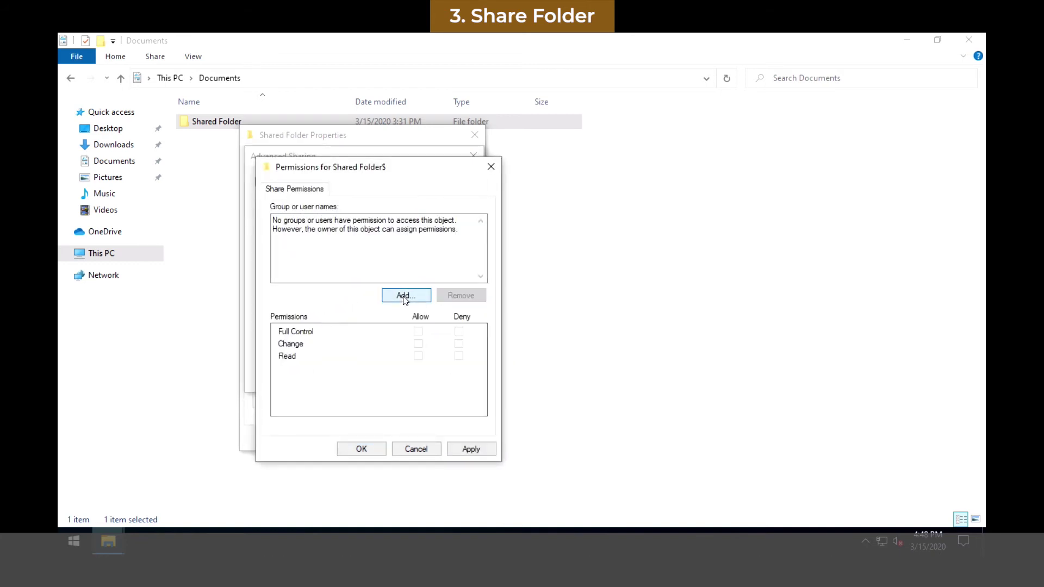
{"action": "left_click", "coordinate": [404, 295]}
{"action": "type", "text": "SharedAdmin"}
{"action": "key", "text": "Return"}
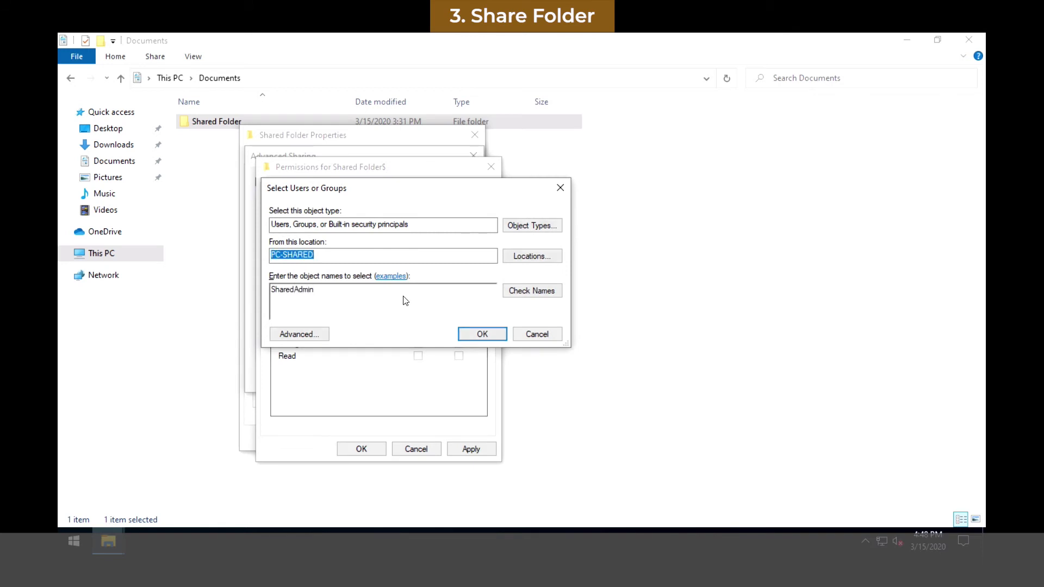
{"action": "left_click", "coordinate": [418, 332]}
{"action": "left_click", "coordinate": [456, 450]}
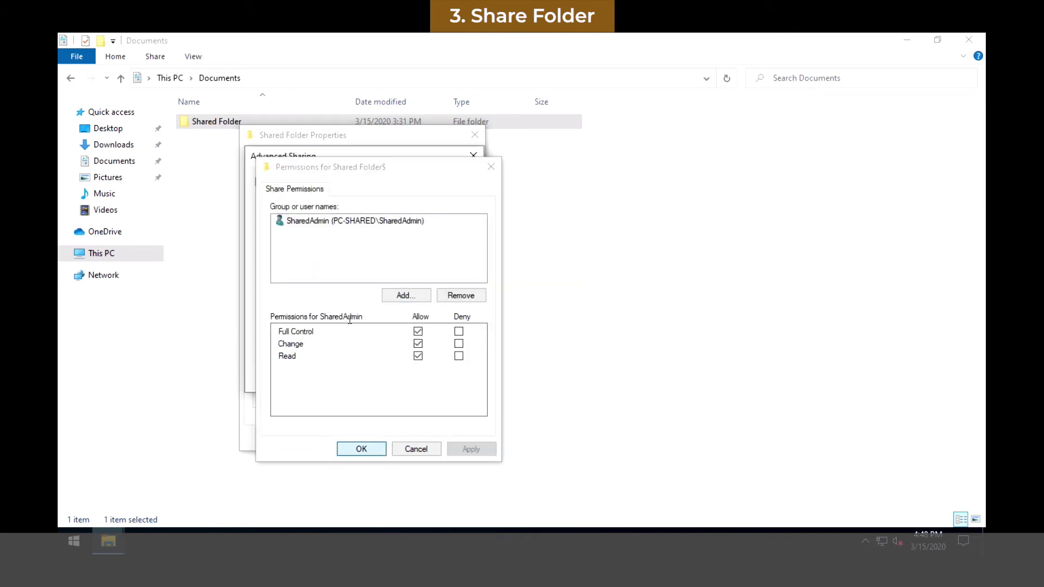
{"action": "left_click", "coordinate": [362, 449]}
{"action": "key", "text": "Return"}
- Add SharedAdmin to Shared Folder's security permissions with the default rights, then close the properties and the file window
{"action": "left_click", "coordinate": [323, 158]}
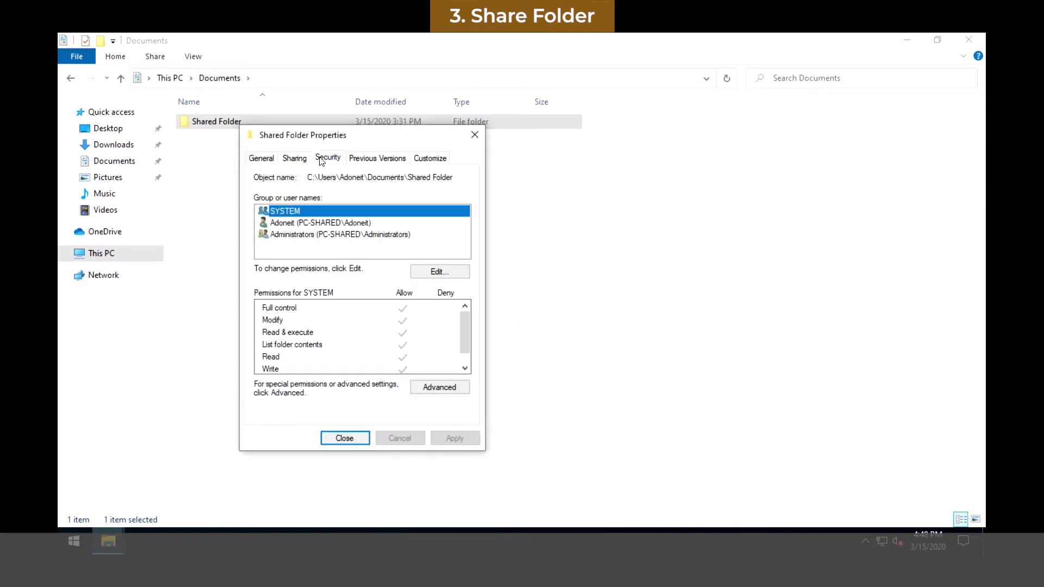
{"action": "left_click", "coordinate": [425, 272]}
{"action": "left_click", "coordinate": [413, 342]}
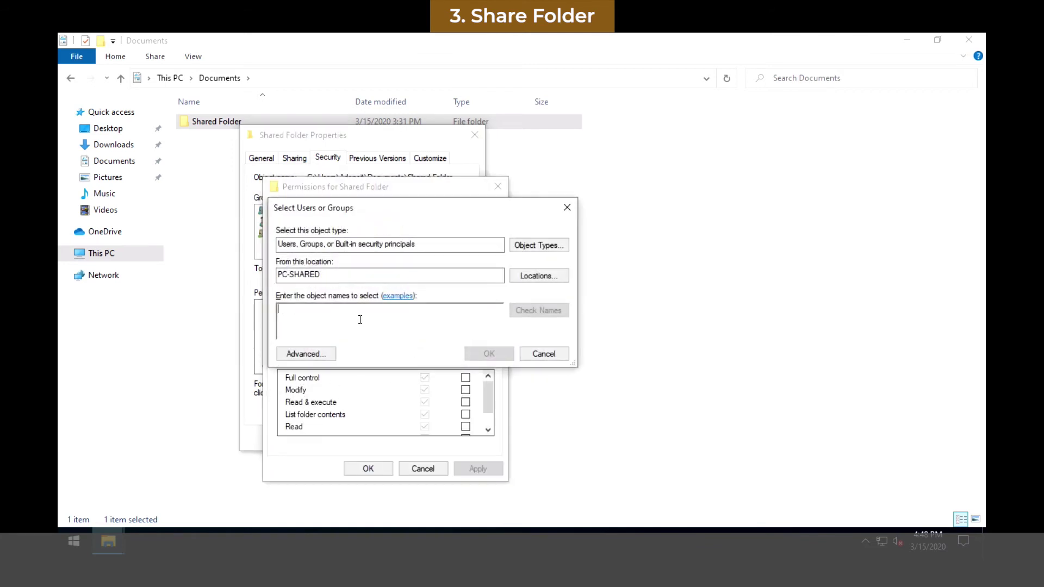
{"action": "type", "text": "SharedAd"}
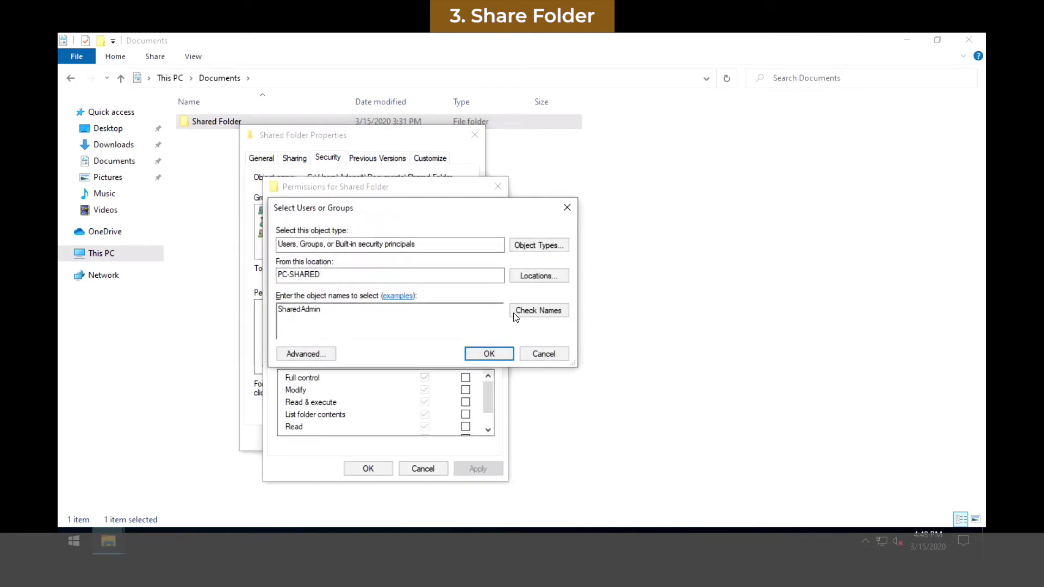
{"action": "type", "text": "min"}
{"action": "left_click", "coordinate": [515, 316]}
{"action": "left_click", "coordinate": [489, 353]}
{"action": "left_click", "coordinate": [368, 469]}
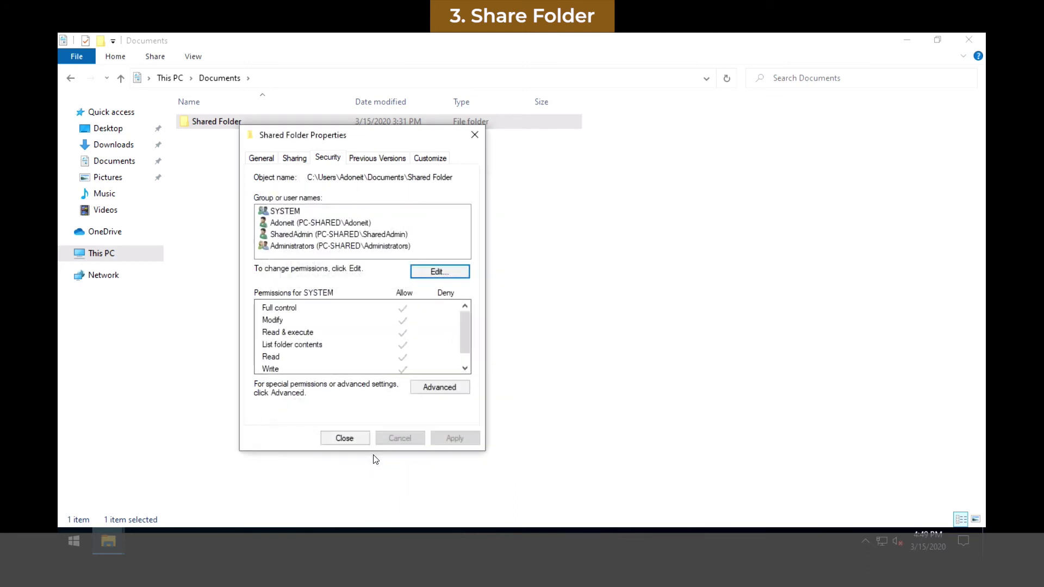
{"action": "left_click", "coordinate": [360, 440]}
{"action": "left_click", "coordinate": [506, 267]}
{"action": "left_click", "coordinate": [970, 41]}
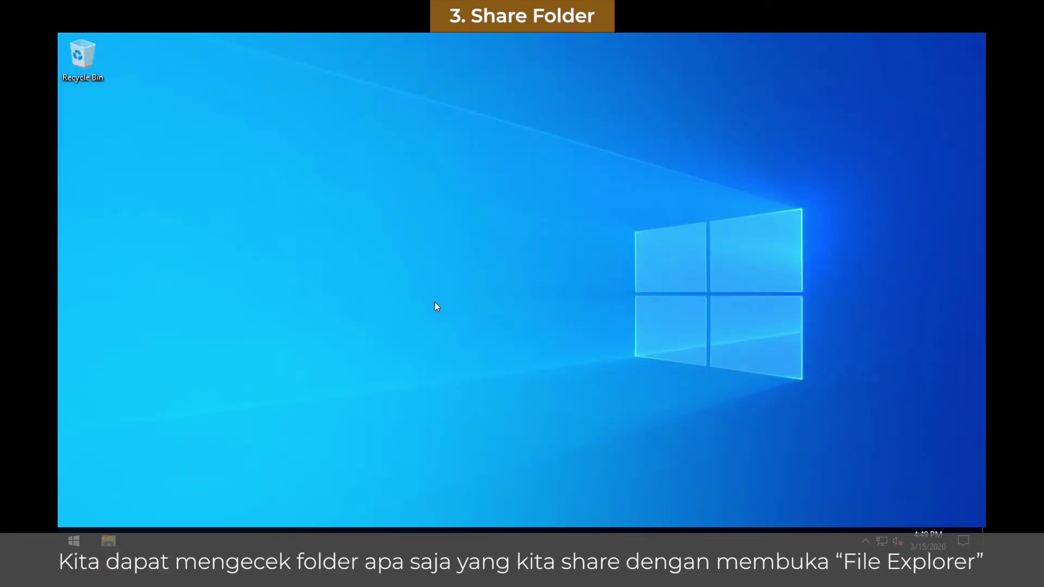
- Open Computer Management for This PC and display the Shares list under System Tools, Shared Folders
{"action": "left_click", "coordinate": [101, 543]}
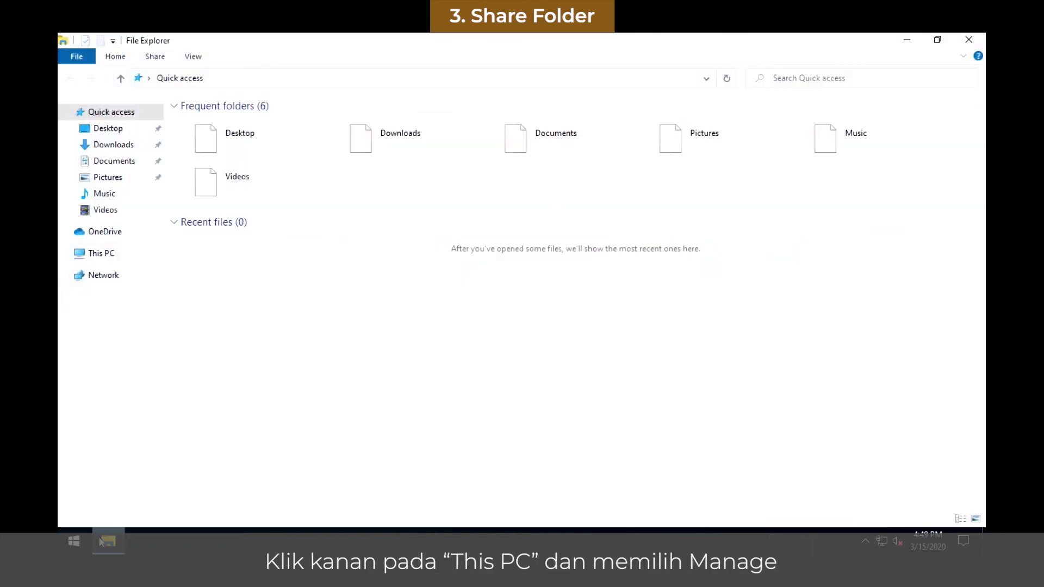
{"action": "right_click", "coordinate": [118, 254]}
{"action": "left_click", "coordinate": [136, 281]}
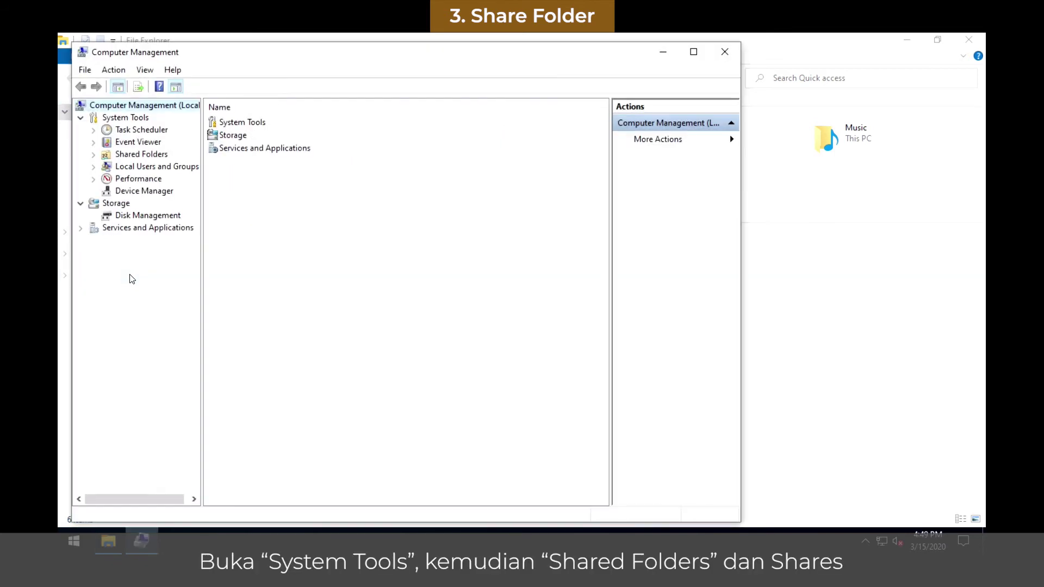
{"action": "left_click", "coordinate": [129, 118]}
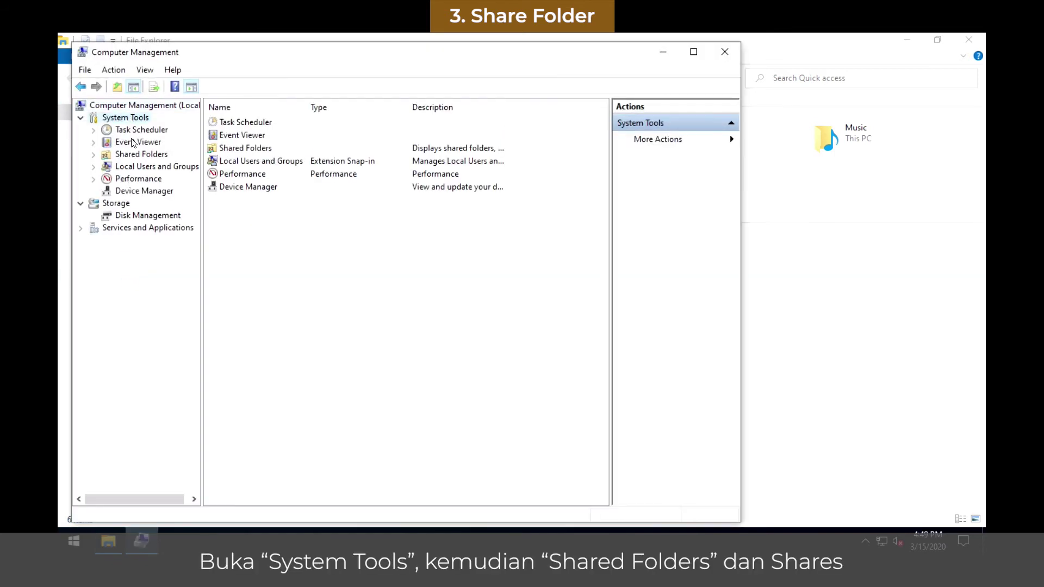
{"action": "left_click", "coordinate": [131, 155]}
{"action": "double_click", "coordinate": [130, 155]}
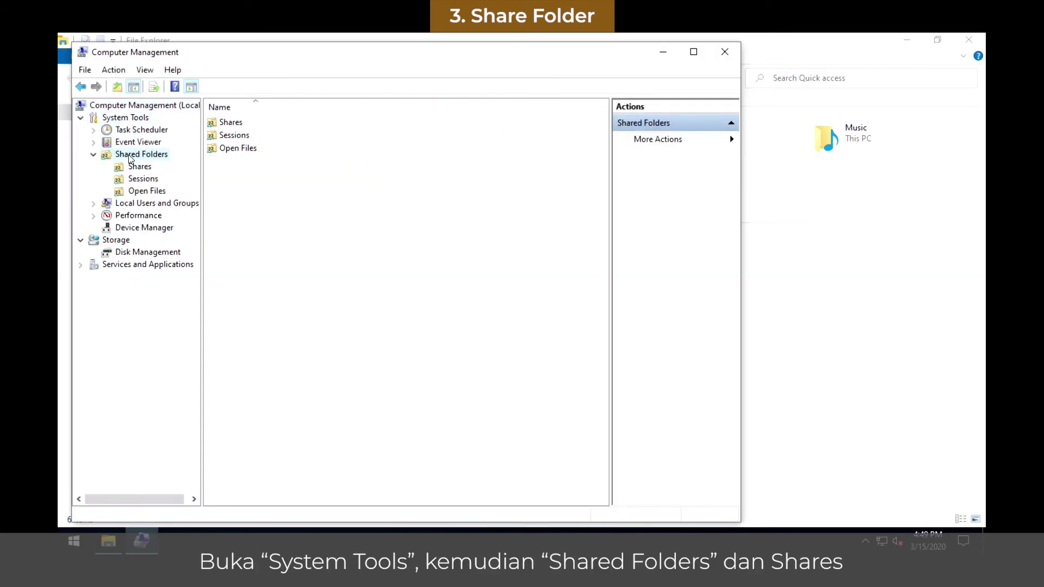
{"action": "left_click", "coordinate": [139, 166]}
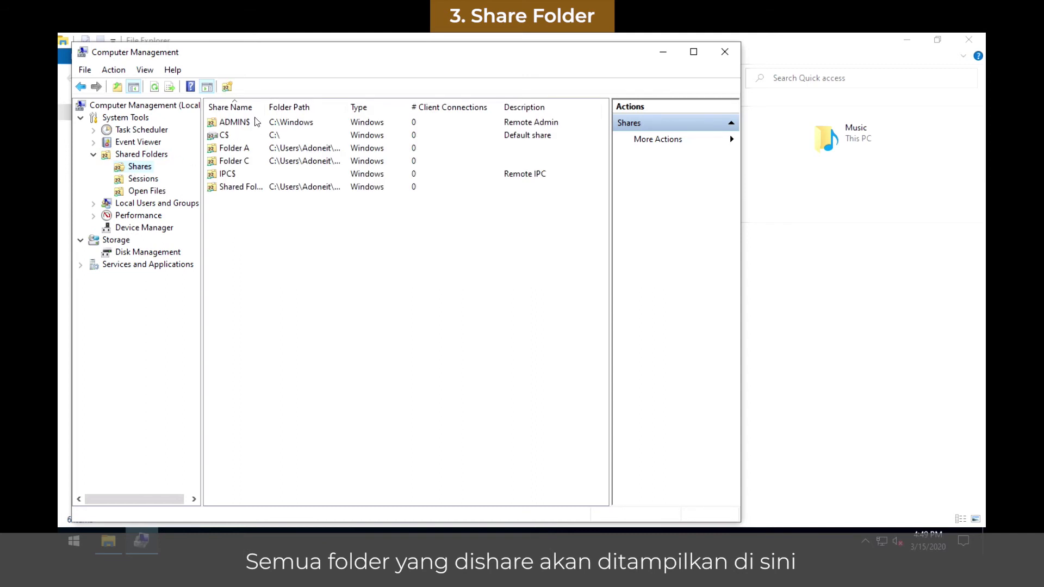
- Check the Folder A and Shared Folder$ entries in the shares list, then close Computer Management and File Explorer
{"action": "left_click", "coordinate": [237, 151]}
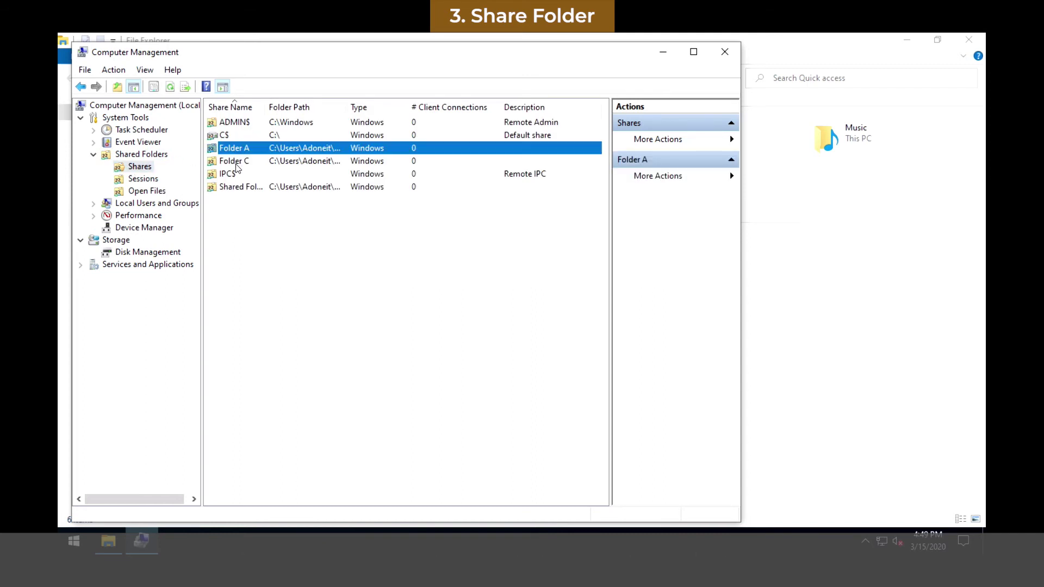
{"action": "left_click", "coordinate": [242, 190]}
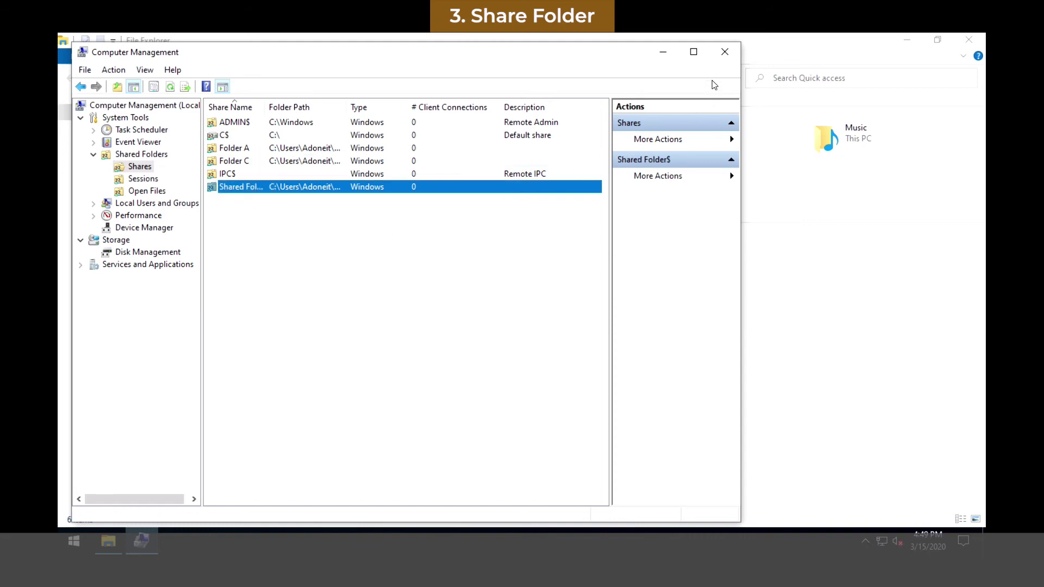
{"action": "left_click", "coordinate": [725, 51]}
{"action": "left_click", "coordinate": [968, 40]}
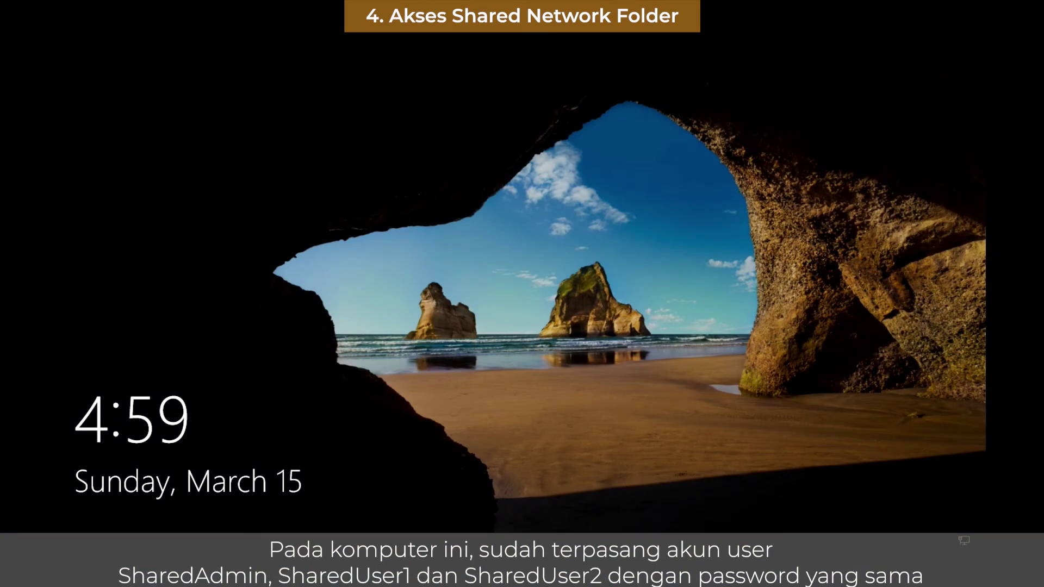
- Sign in to the second computer as SharedUser1 with the account password
{"action": "left_click", "coordinate": [526, 280]}
{"action": "type", "text": "******"}
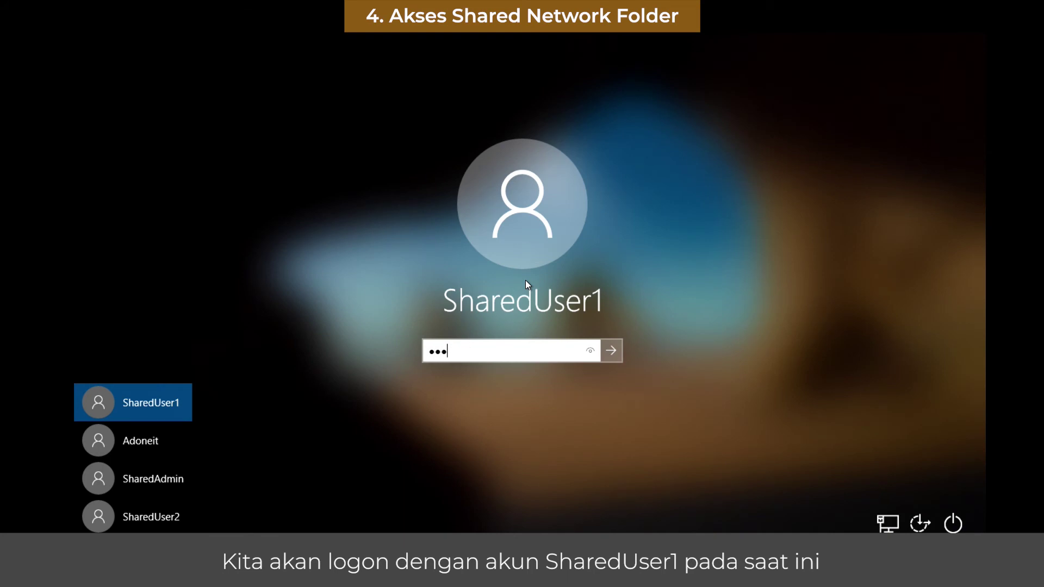
{"action": "key", "text": "Return"}
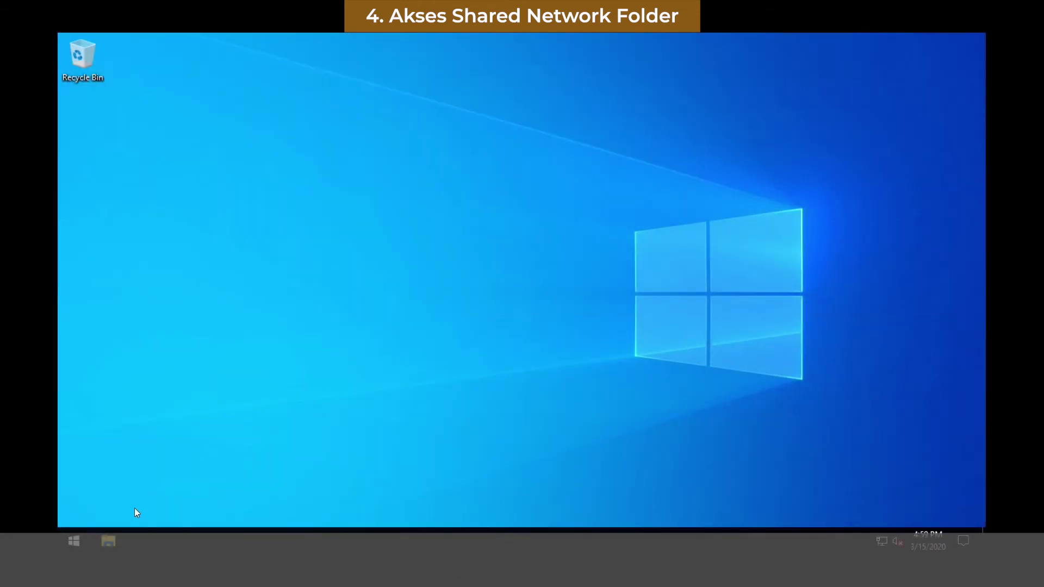
- Open File Explorer and browse to the network computer \\PC-SHARED
{"action": "left_click", "coordinate": [108, 543]}
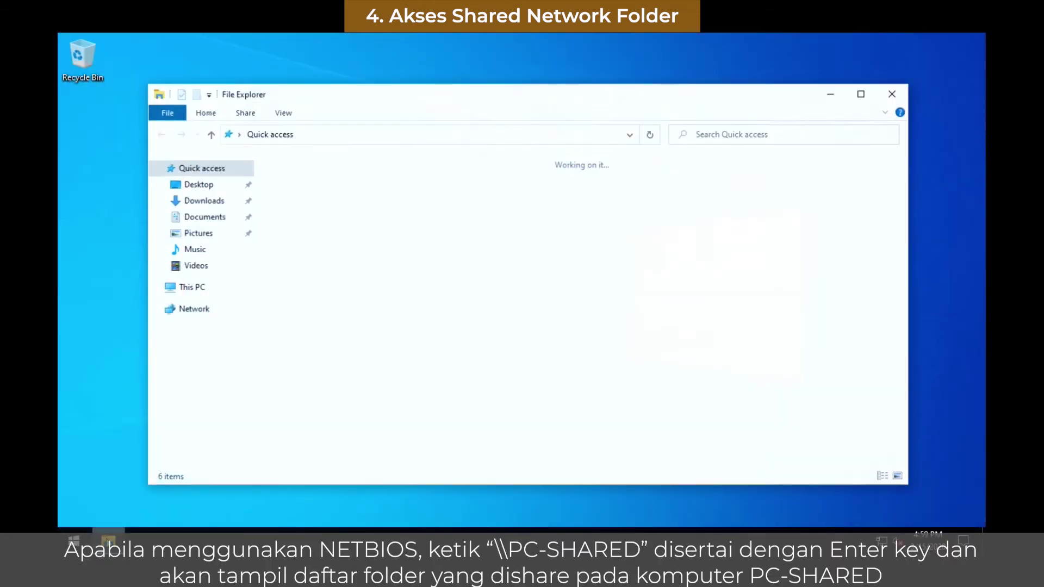
{"action": "left_click", "coordinate": [336, 138]}
{"action": "type", "text": "\\\\"}
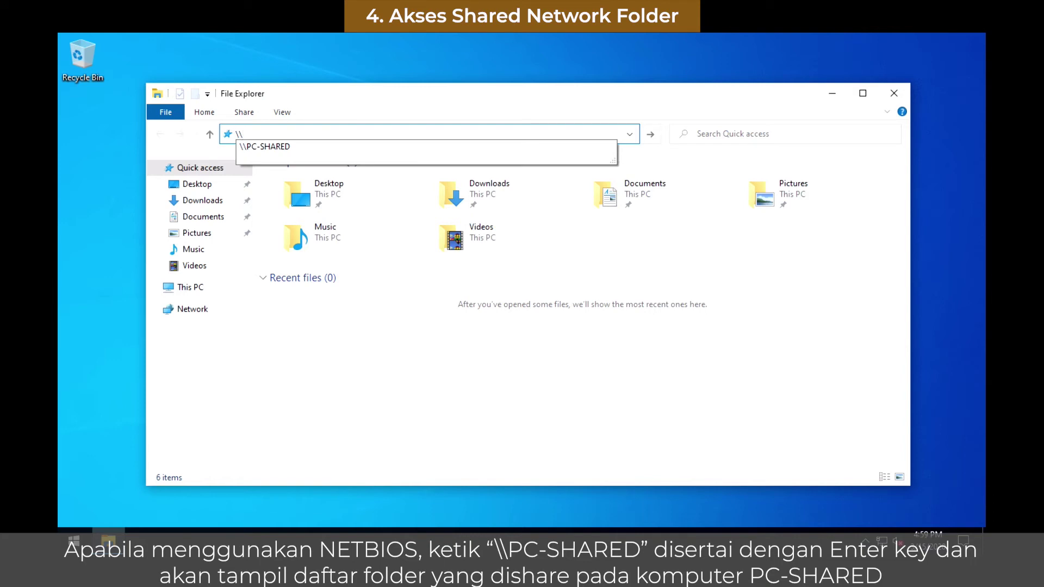
{"action": "type", "text": "PC-SHARED"}
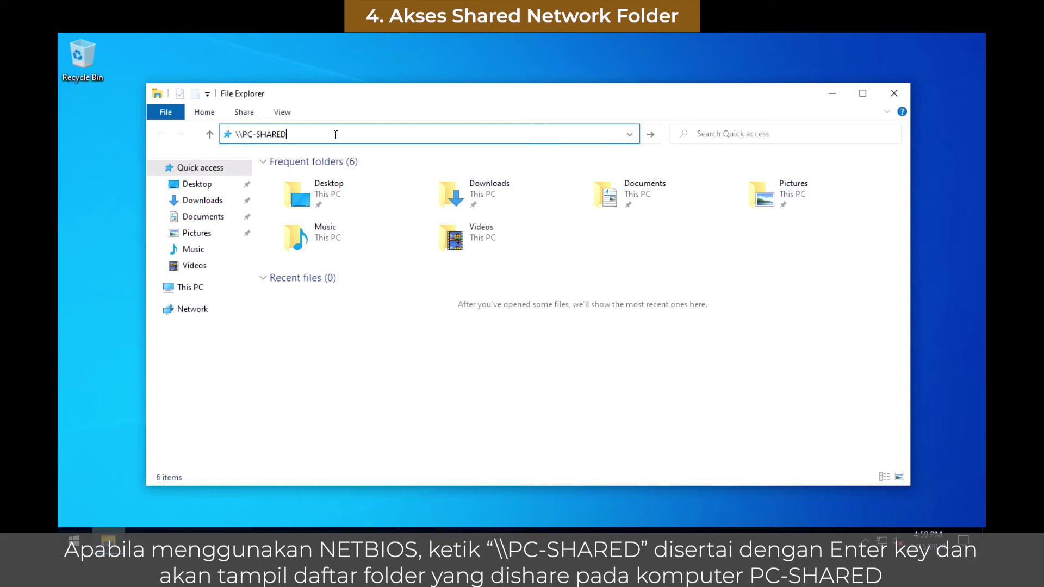
{"action": "key", "text": "Return"}
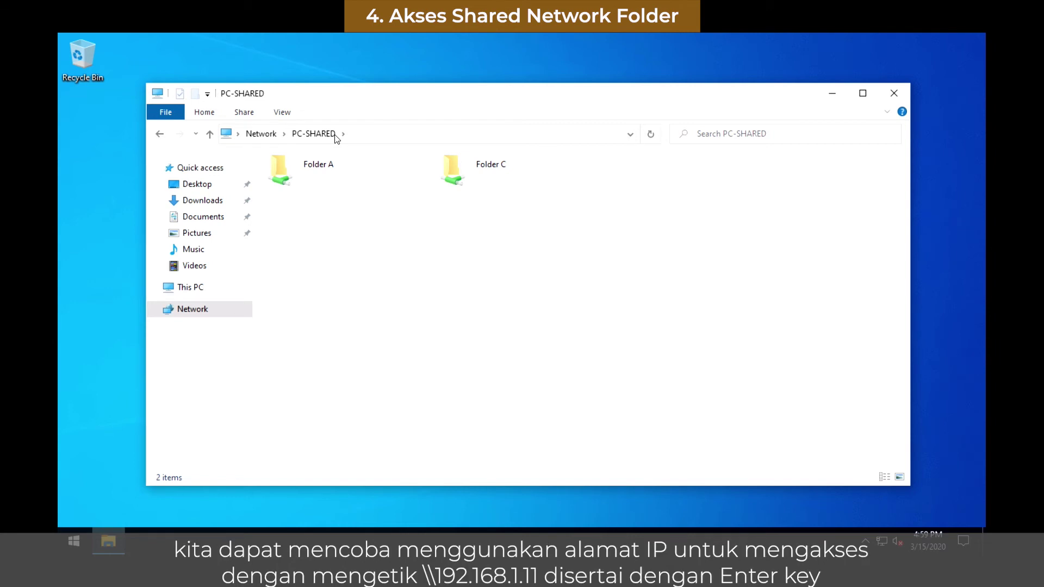
- Browse to the shared computer by its IP address, \\192.168.1.11
{"action": "left_click", "coordinate": [360, 130]}
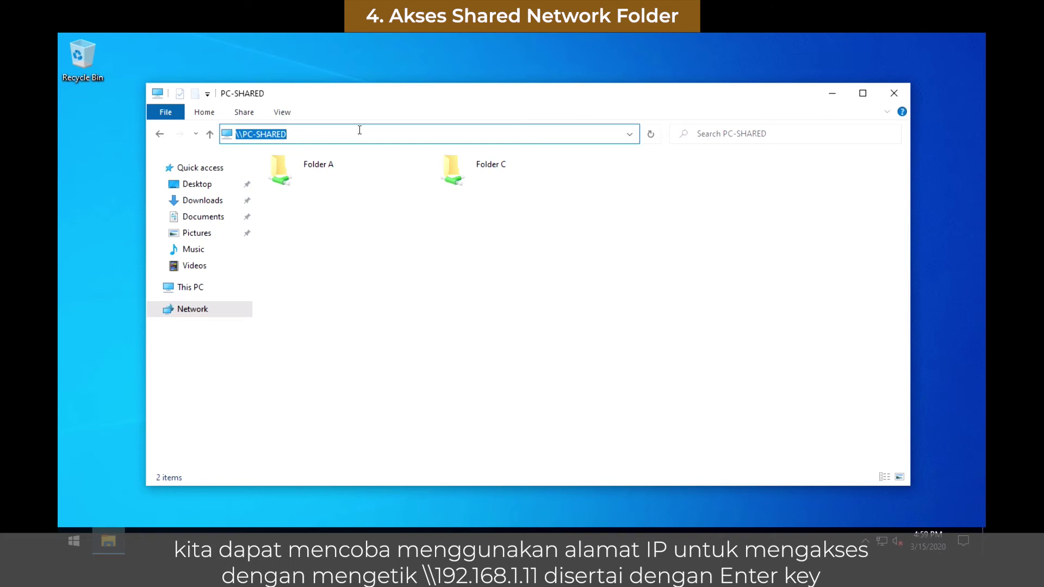
{"action": "type", "text": "\\\\192"}
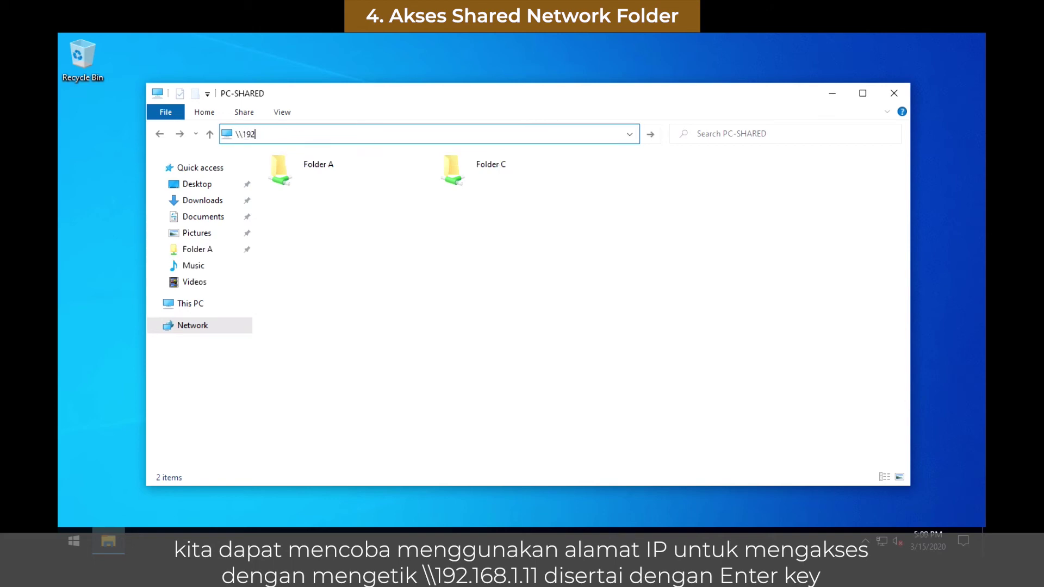
{"action": "type", "text": ".168.1.11"}
{"action": "key", "text": "Return"}
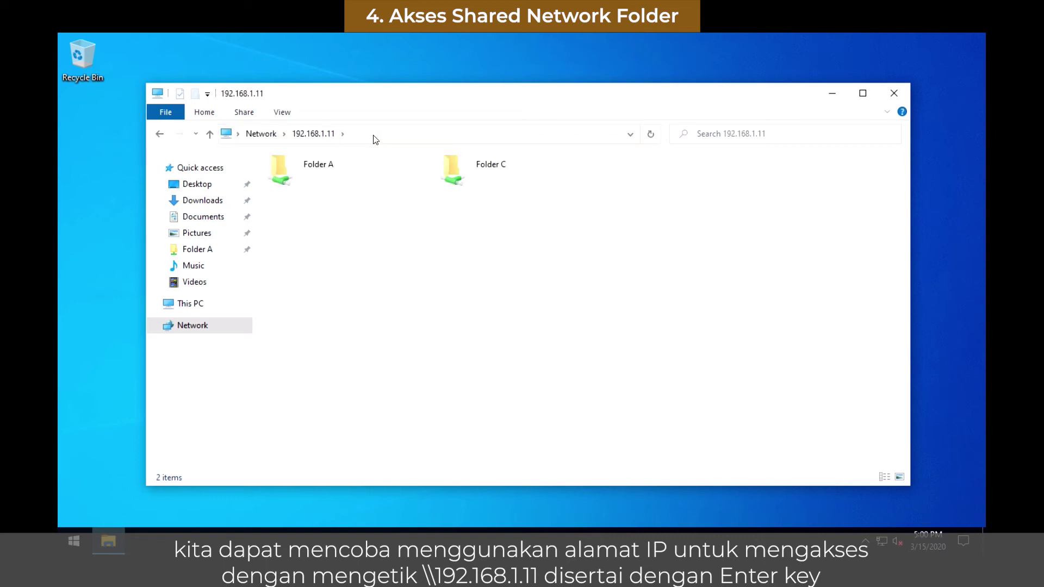
- Open the shared Folder A and create a new text document named File 1A in it
{"action": "left_click", "coordinate": [319, 168]}
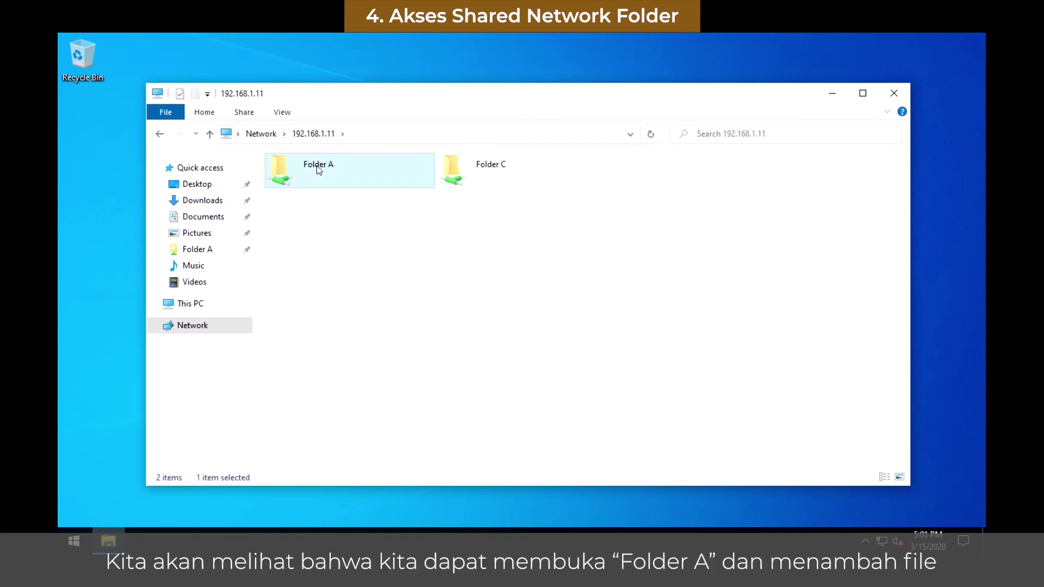
{"action": "double_click", "coordinate": [318, 168]}
{"action": "right_click", "coordinate": [448, 225]}
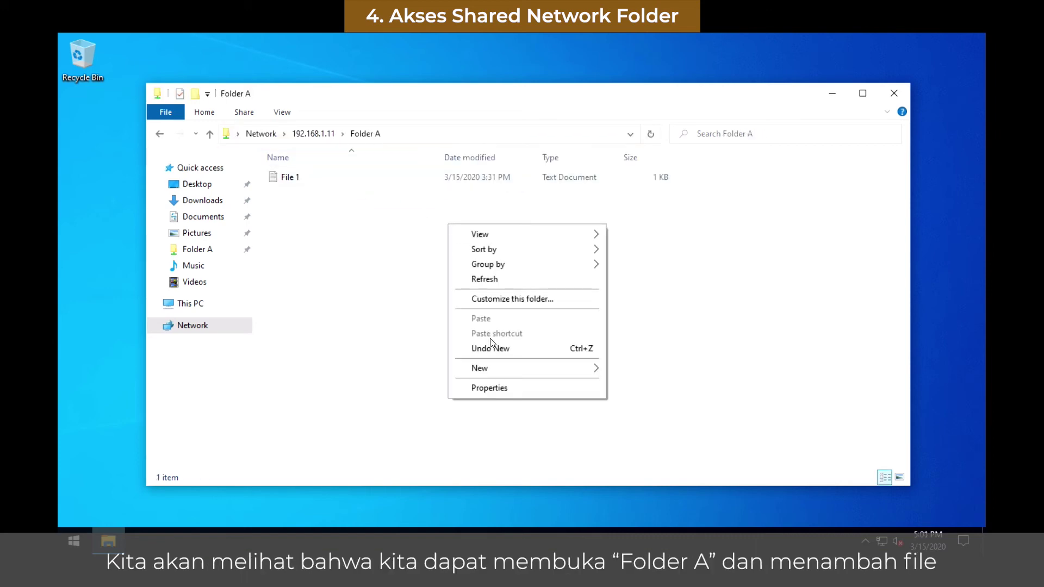
{"action": "mouse_move", "coordinate": [582, 370]}
{"action": "left_click", "coordinate": [654, 434]}
{"action": "type", "text": "File 1A"}
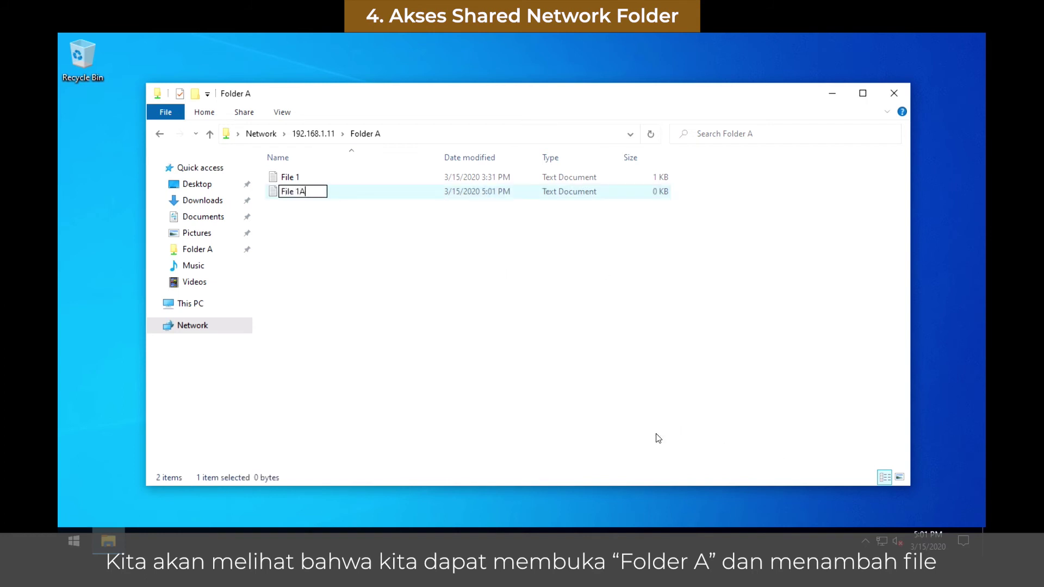
{"action": "key", "text": "Return"}
- Create a second text document named File 1B in the shared Folder A
{"action": "right_click", "coordinate": [534, 296]}
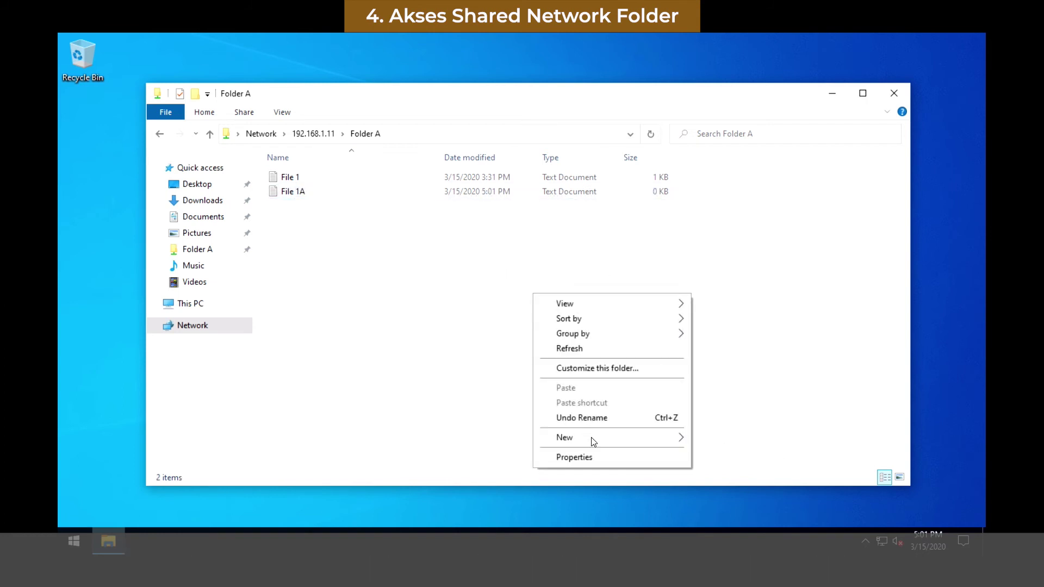
{"action": "mouse_move", "coordinate": [592, 437]}
{"action": "left_click", "coordinate": [728, 503]}
{"action": "type", "text": "File 1B"}
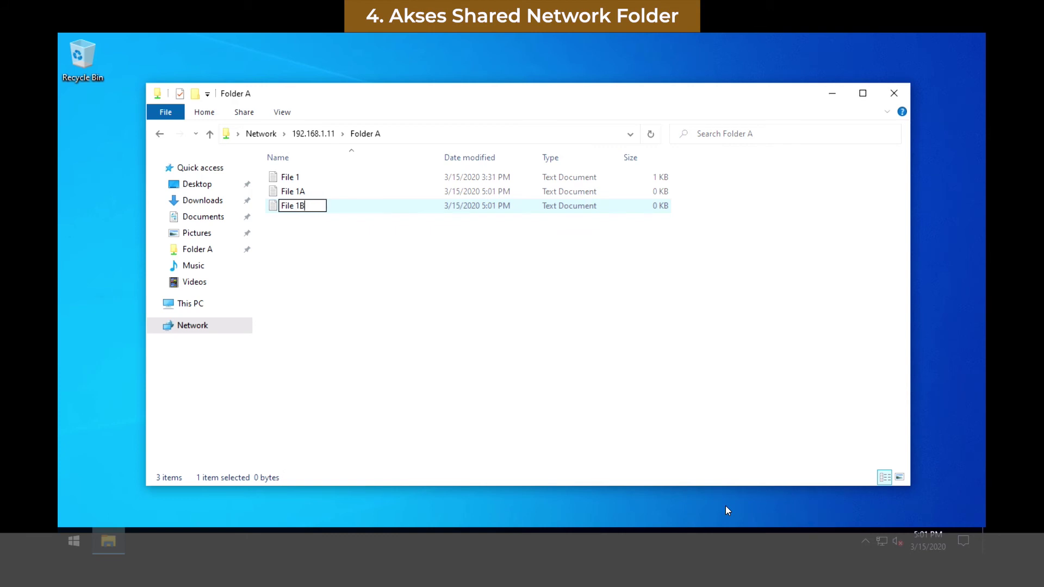
{"action": "key", "text": "Return"}
- Delete File 1A from the shared Folder A
{"action": "key", "text": "Up"}
{"action": "key", "text": "Delete"}
{"action": "key", "text": "Return"}
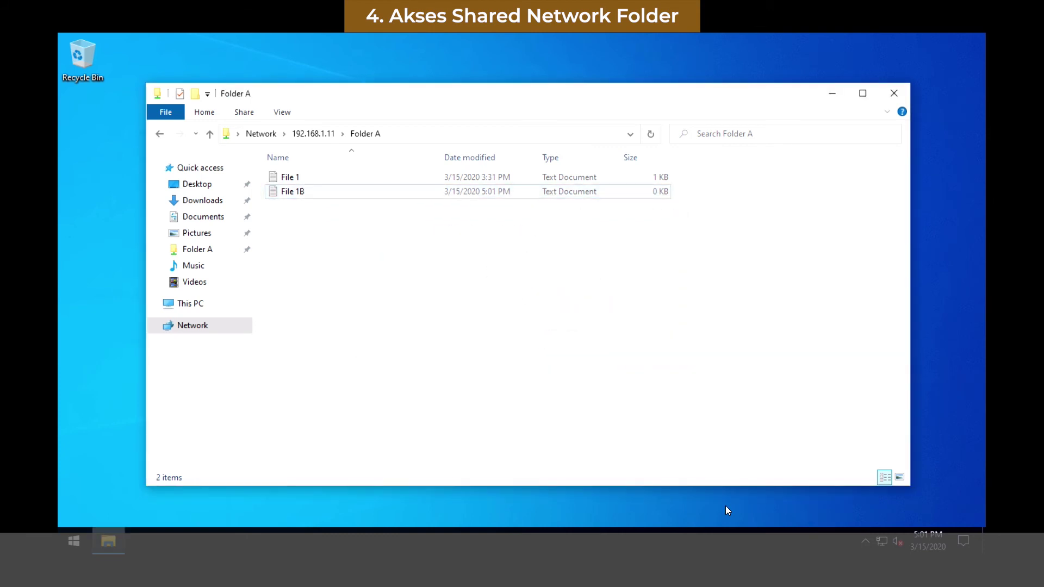
- Go back to 192.168.1.11, open Folder C and try to create a new text document in it
{"action": "left_click", "coordinate": [318, 133]}
{"action": "double_click", "coordinate": [456, 166]}
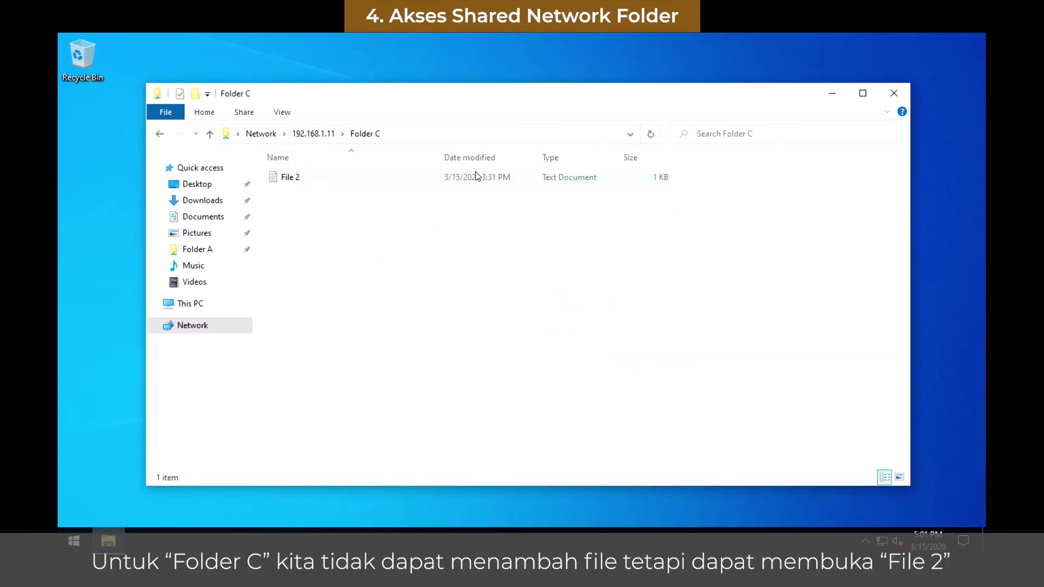
{"action": "right_click", "coordinate": [364, 221]}
{"action": "mouse_move", "coordinate": [416, 360]}
{"action": "left_click", "coordinate": [567, 428]}
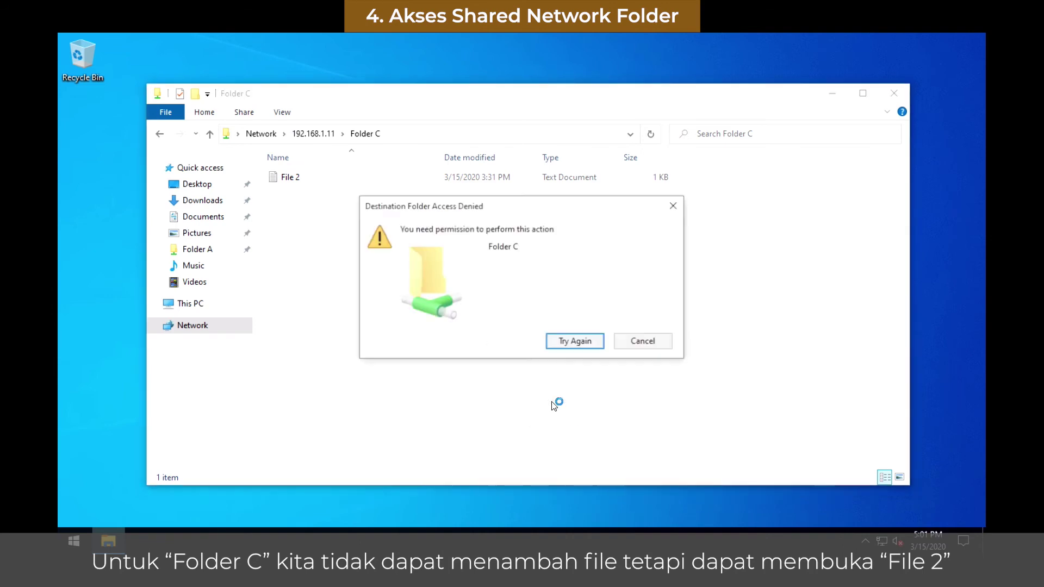
{"action": "left_click", "coordinate": [643, 342]}
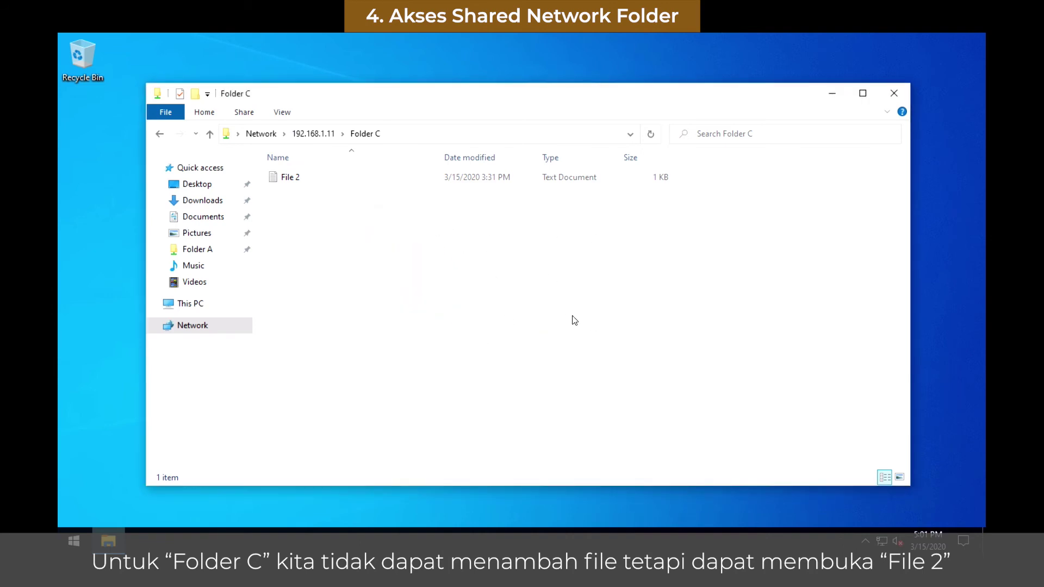
- Open File 2 in Folder C to view it, close it and return to the shares on 192.168.1.11
{"action": "double_click", "coordinate": [346, 177]}
{"action": "left_click", "coordinate": [752, 61]}
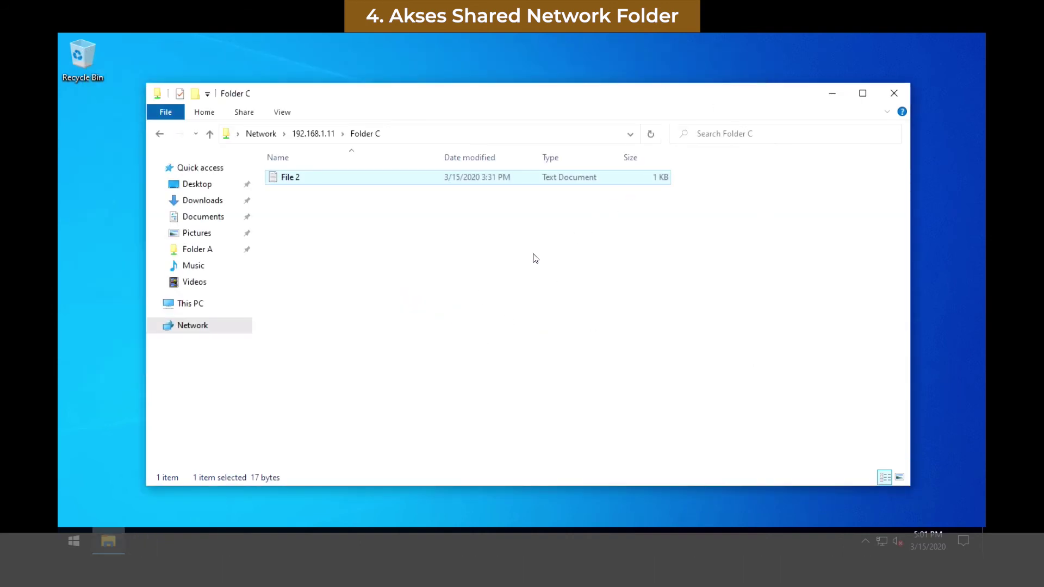
{"action": "left_click", "coordinate": [321, 134]}
- Try to open the hidden share \\192.168.1.11\Shared Folder$ and dismiss the resulting dialog
{"action": "left_click", "coordinate": [550, 134]}
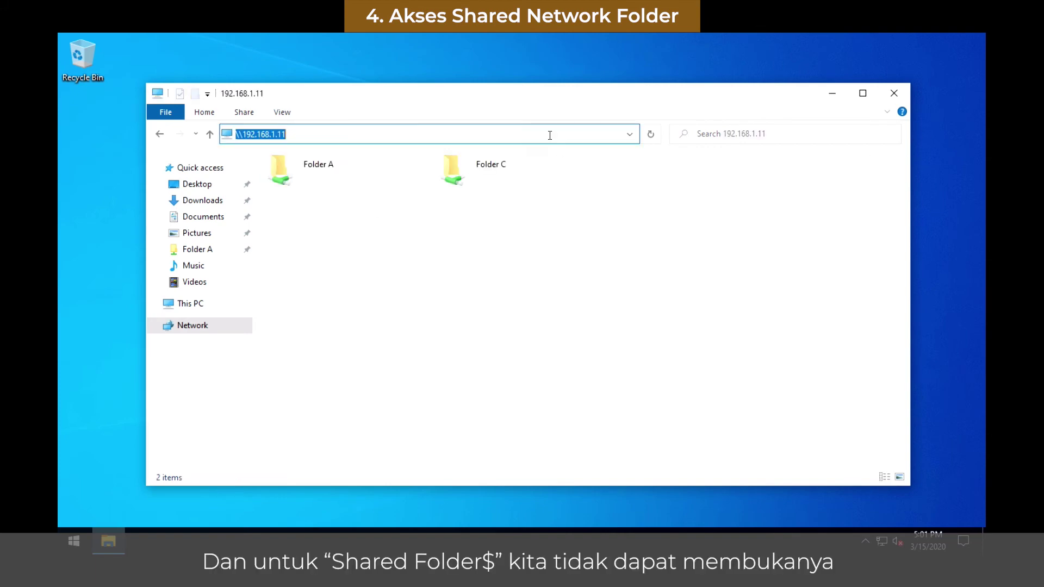
{"action": "left_click", "coordinate": [550, 134]}
{"action": "type", "text": "\\Shared"}
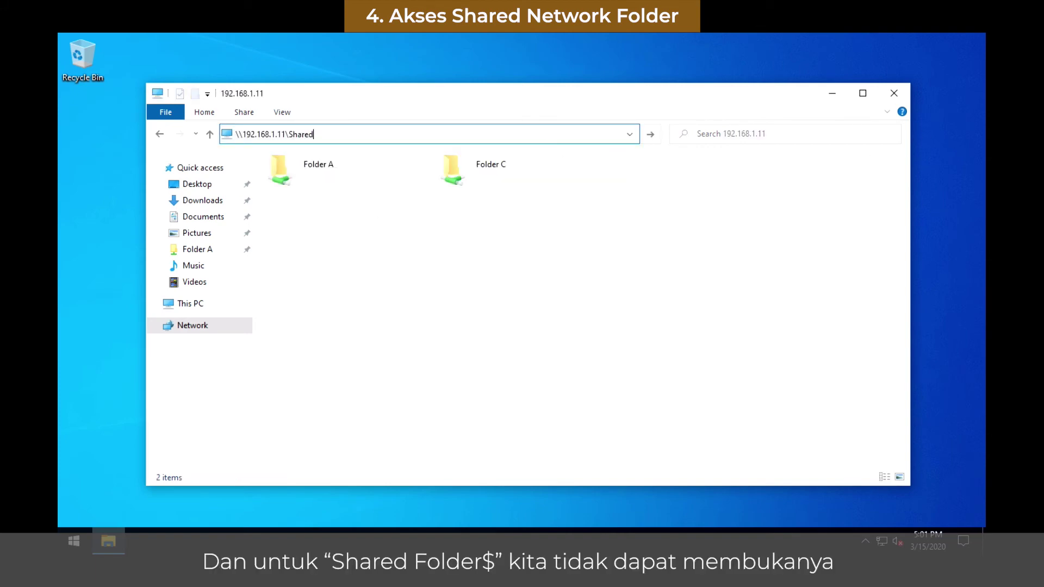
{"action": "type", "text": " Folder$"}
{"action": "key", "text": "Return"}
{"action": "left_click", "coordinate": [658, 308]}
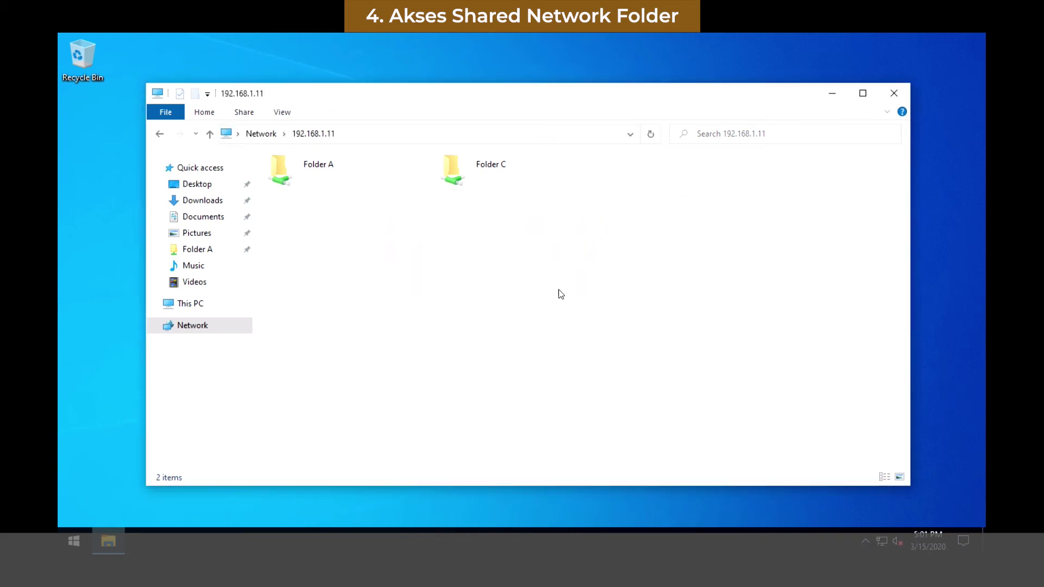
- Close File Explorer and sign out of the SharedUser1 account
{"action": "left_click", "coordinate": [894, 93]}
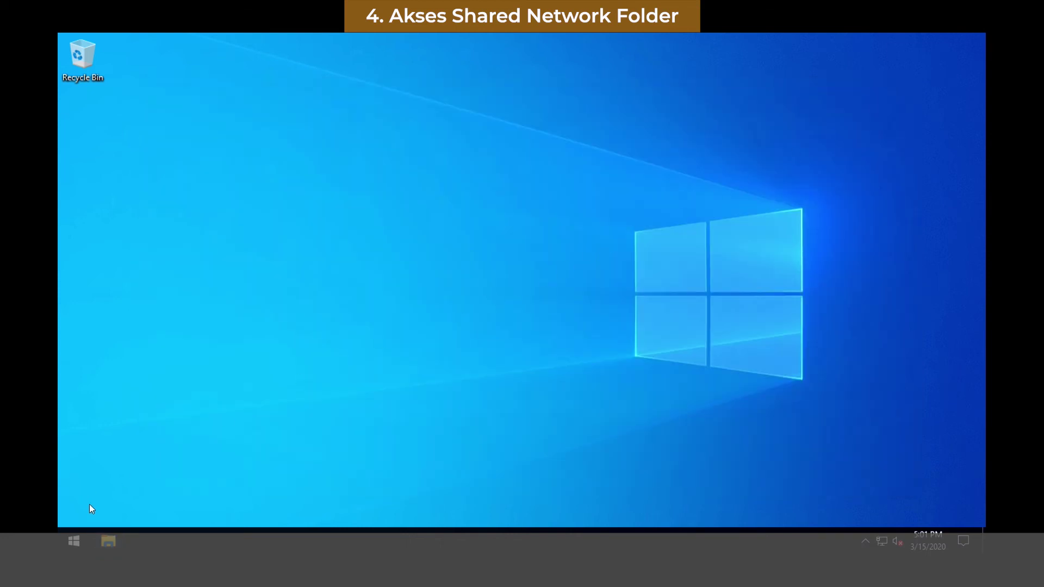
{"action": "left_click", "coordinate": [72, 540]}
{"action": "left_click", "coordinate": [77, 381]}
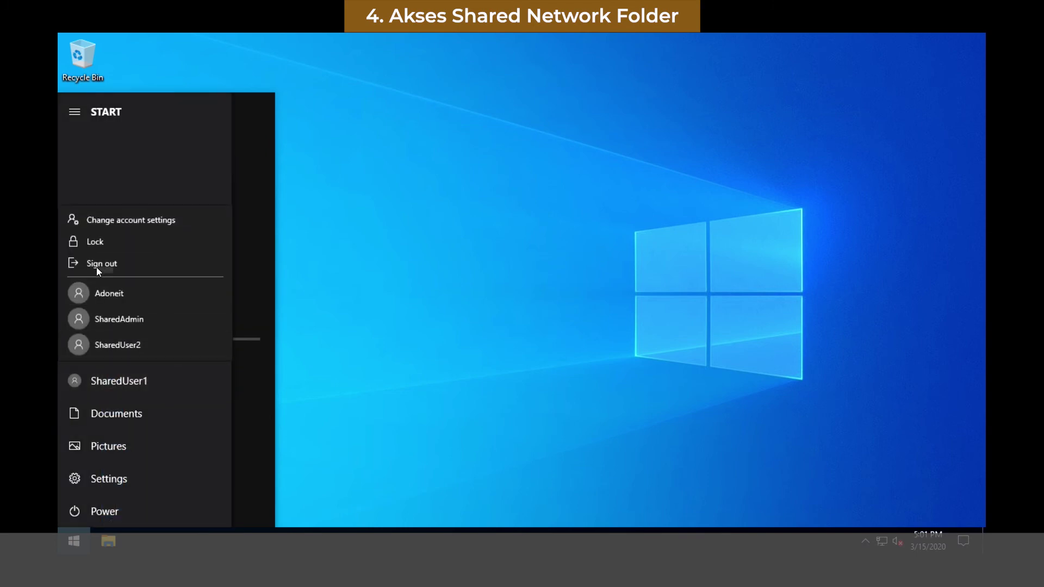
{"action": "left_click", "coordinate": [99, 267]}
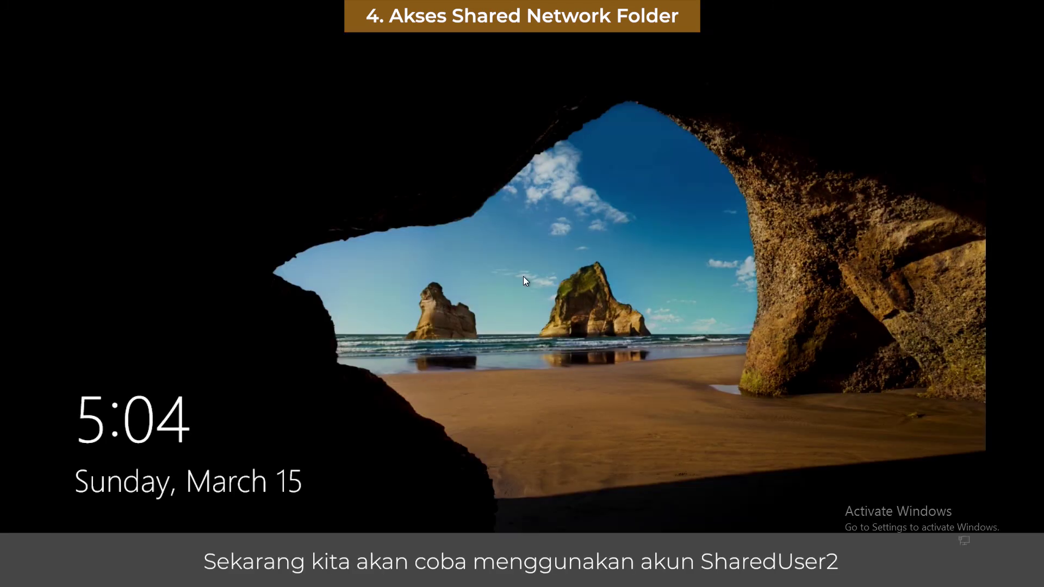
- Sign in to the computer as SharedUser2 with the account password
{"action": "left_click", "coordinate": [523, 276]}
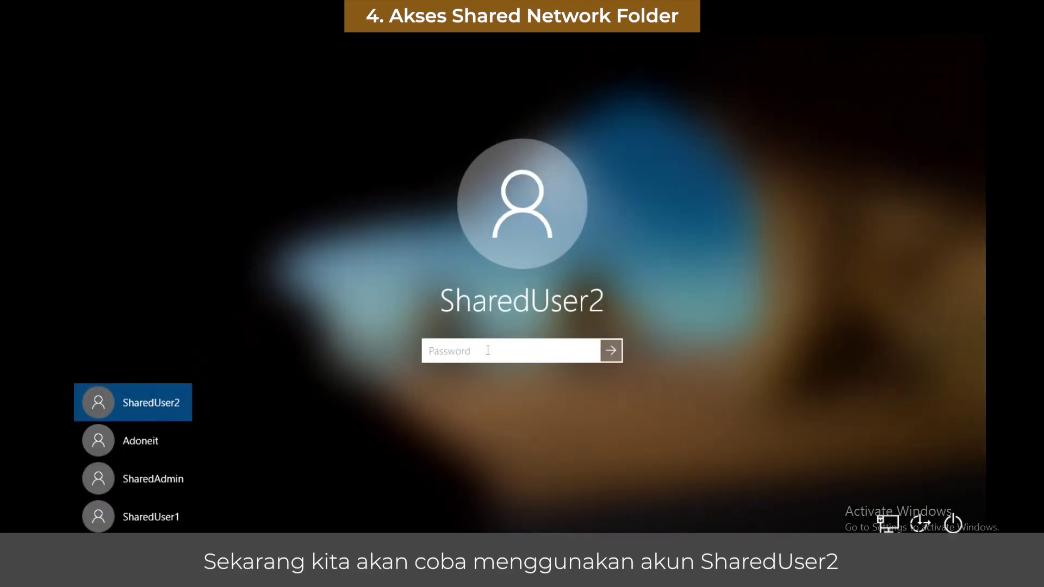
{"action": "type", "text": "*******"}
{"action": "key", "text": "Return"}
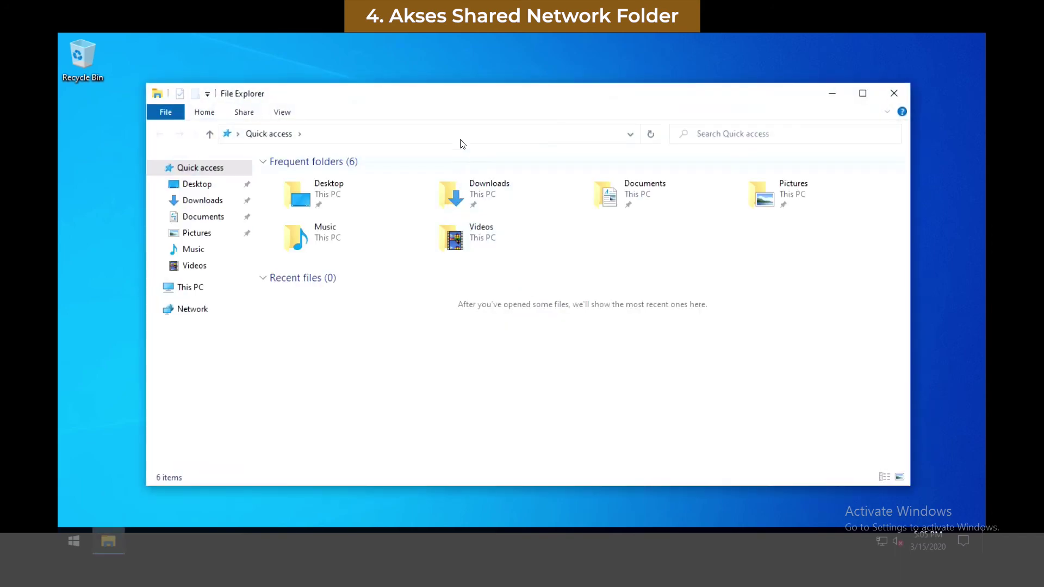
- Browse to \\PC-SHARED in File Explorer and try to open its Folder A share
{"action": "left_click", "coordinate": [459, 135]}
{"action": "type", "text": "\\\\"}
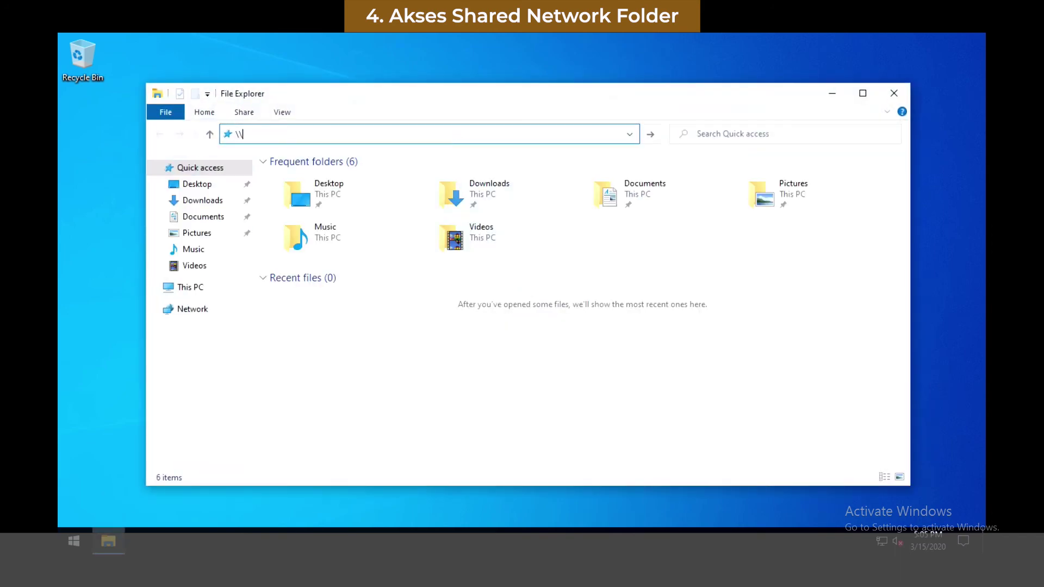
{"action": "type", "text": "PC-SHARED"}
{"action": "key", "text": "Return"}
{"action": "double_click", "coordinate": [329, 167]}
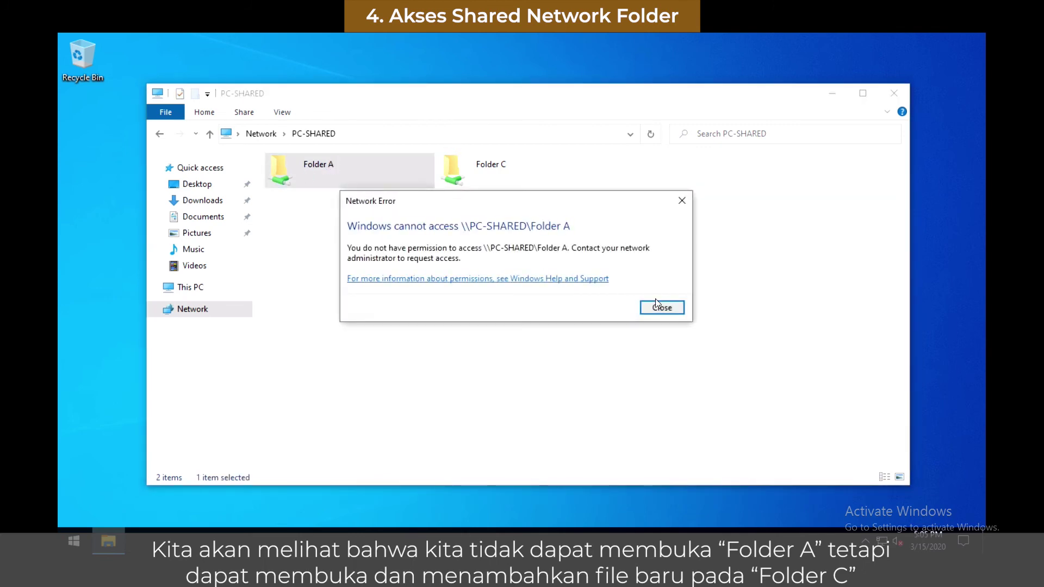
{"action": "left_click", "coordinate": [661, 309]}
- Open the shared Folder C and create a new text document named File 2A in it
{"action": "double_click", "coordinate": [501, 179]}
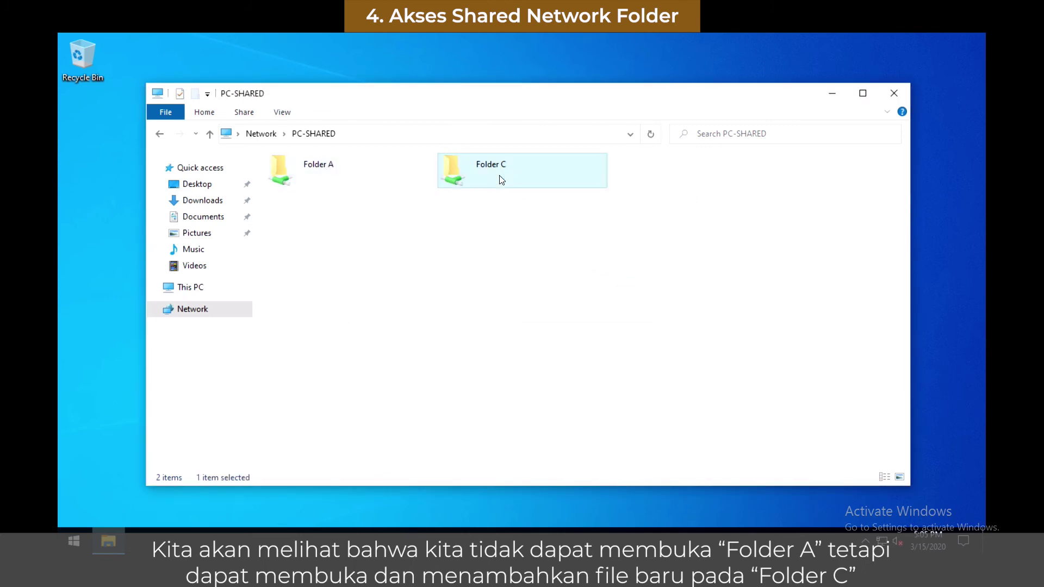
{"action": "right_click", "coordinate": [366, 214]}
{"action": "mouse_move", "coordinate": [488, 342]}
{"action": "left_click", "coordinate": [563, 408]}
{"action": "type", "text": "F"}
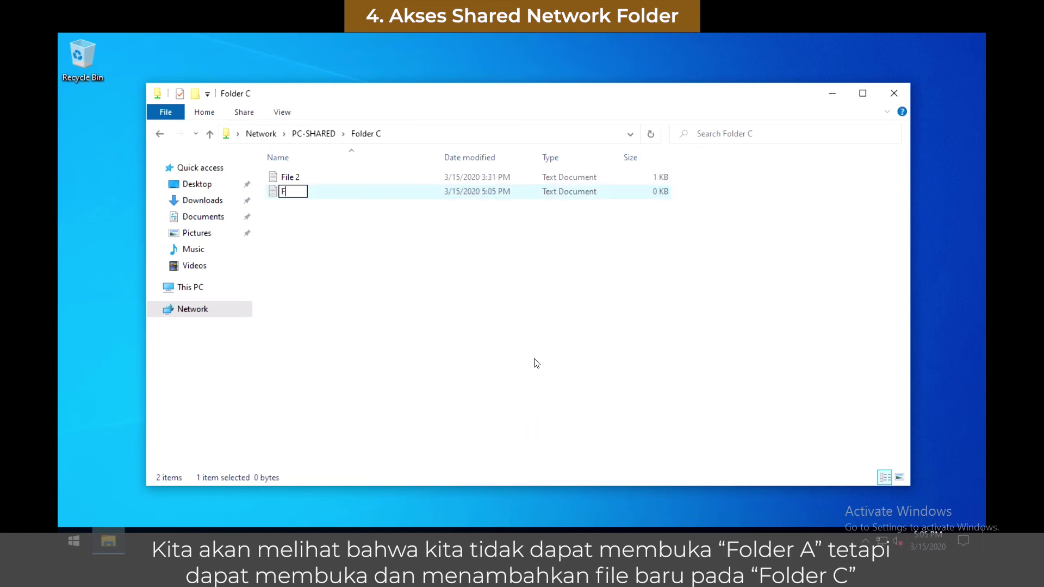
{"action": "type", "text": "ile 2A"}
{"action": "key", "text": "Return"}
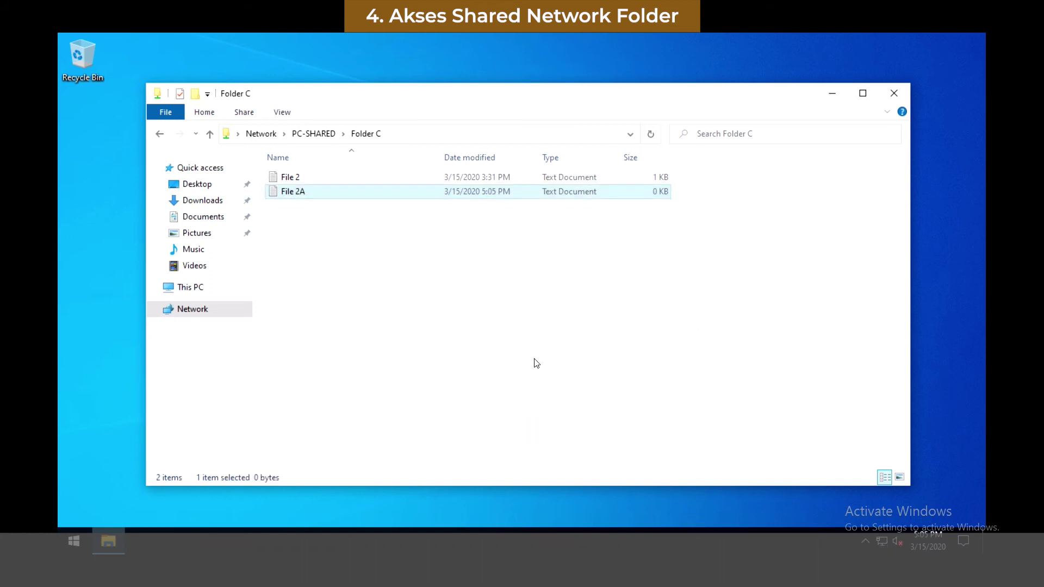
- Create another text document named File 2B in the shared Folder C
{"action": "right_click", "coordinate": [537, 364]}
{"action": "mouse_move", "coordinate": [578, 333]}
{"action": "left_click", "coordinate": [729, 392]}
{"action": "type", "text": "Fi"}
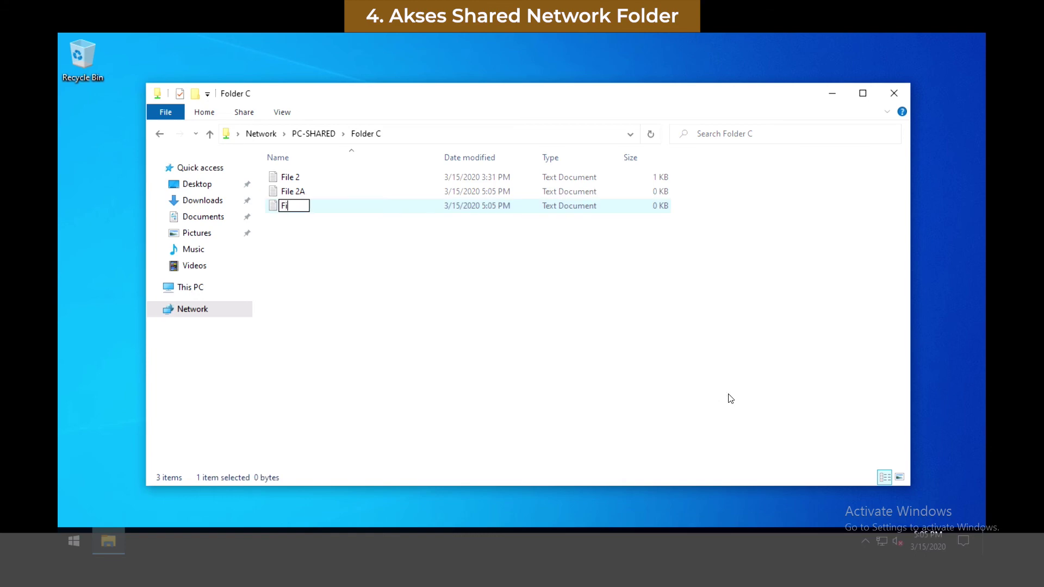
{"action": "type", "text": "le 2B"}
{"action": "key", "text": "Return"}
- Open File 2 in Folder C to view it, close it, and delete File 2B
{"action": "double_click", "coordinate": [495, 179]}
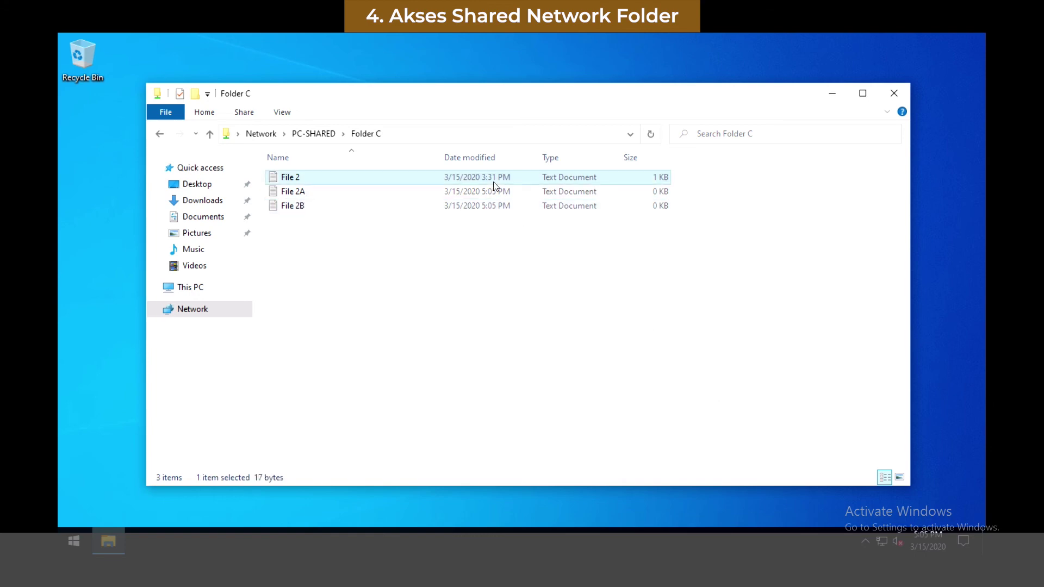
{"action": "left_click", "coordinate": [777, 81]}
{"action": "left_click", "coordinate": [334, 211]}
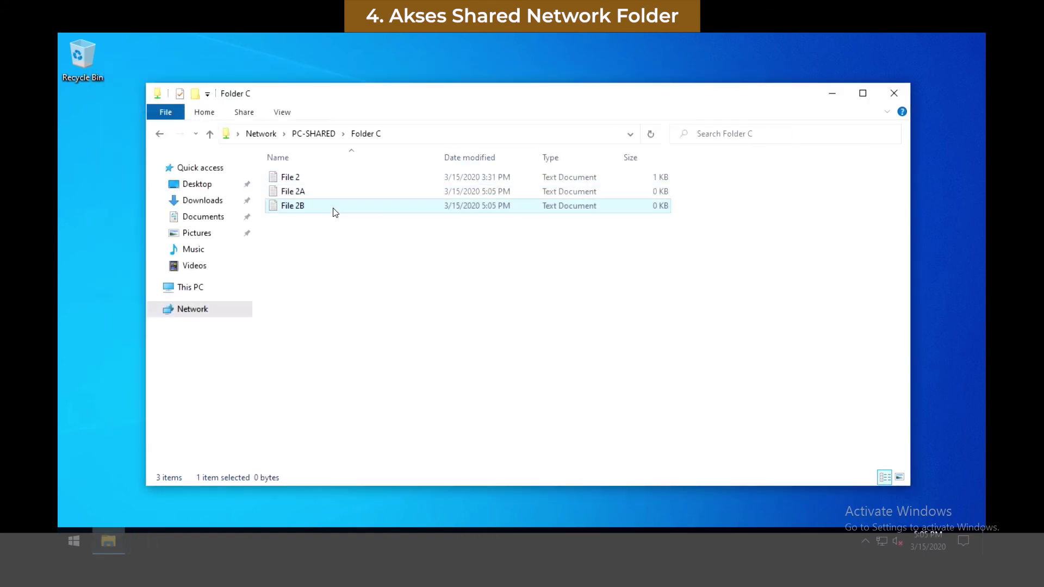
{"action": "key", "text": "Delete"}
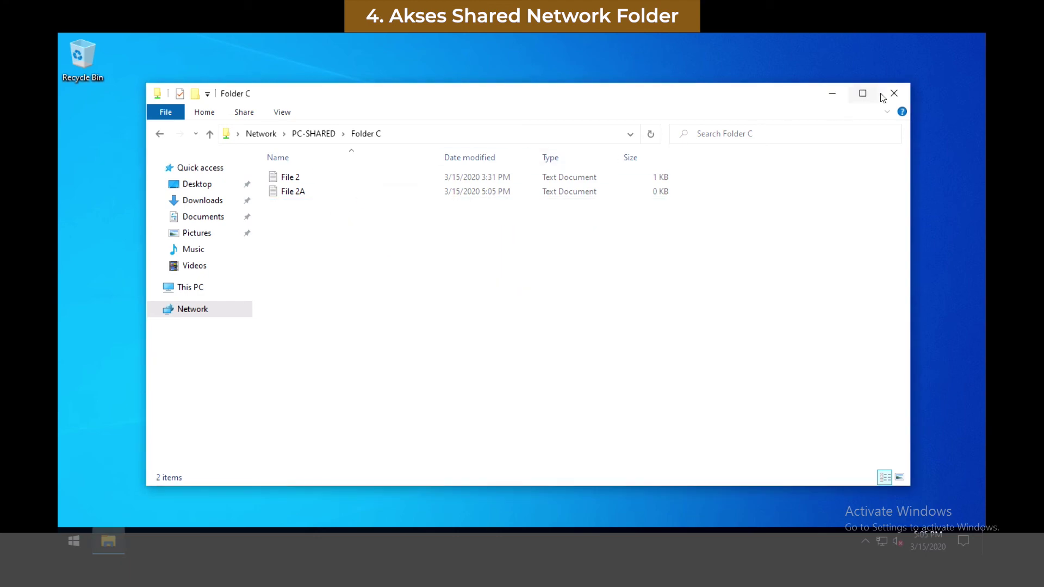
- Return to the shares on PC-SHARED and try to open the hidden share \\PC-SHARED\Shared Folder$
{"action": "left_click", "coordinate": [210, 134]}
{"action": "left_click", "coordinate": [410, 134]}
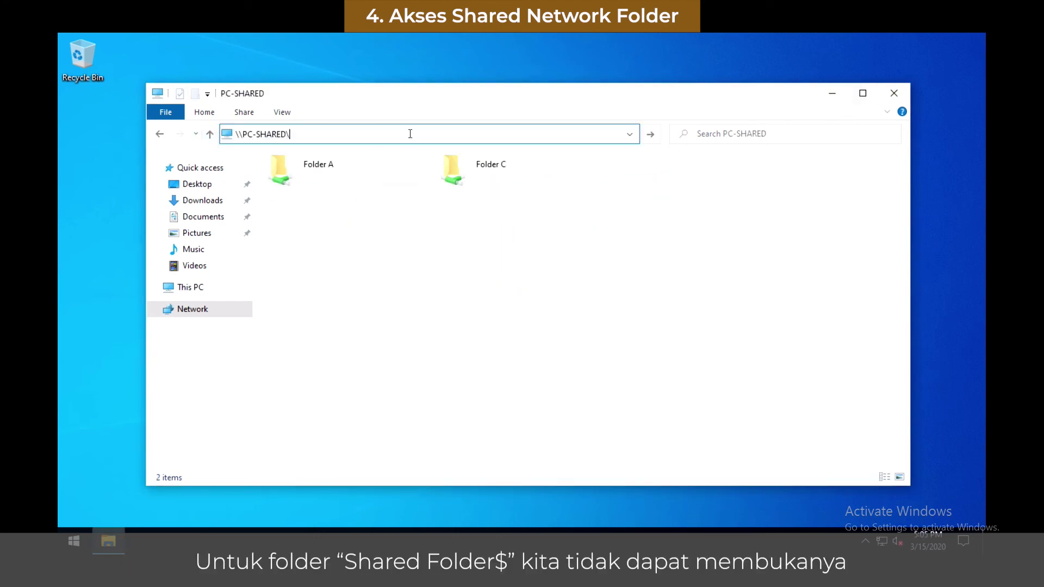
{"action": "key", "text": "End"}
{"action": "type", "text": "\\Shared FO"}
{"action": "type", "text": "lder$"}
{"action": "key", "text": "Return"}
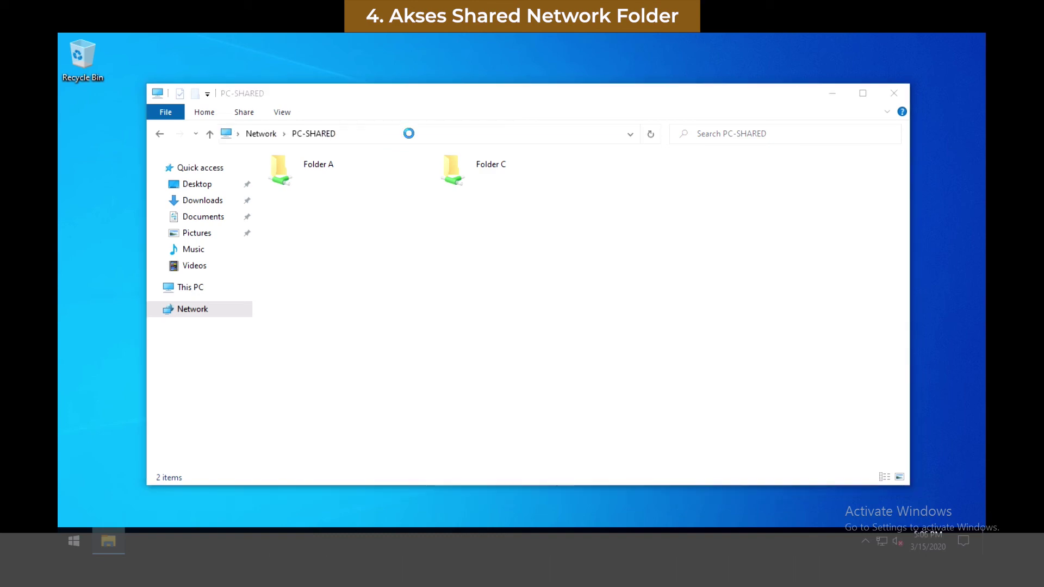
{"action": "key", "text": "Return"}
- Close File Explorer and sign out of the SharedUser2 account
{"action": "left_click", "coordinate": [894, 93]}
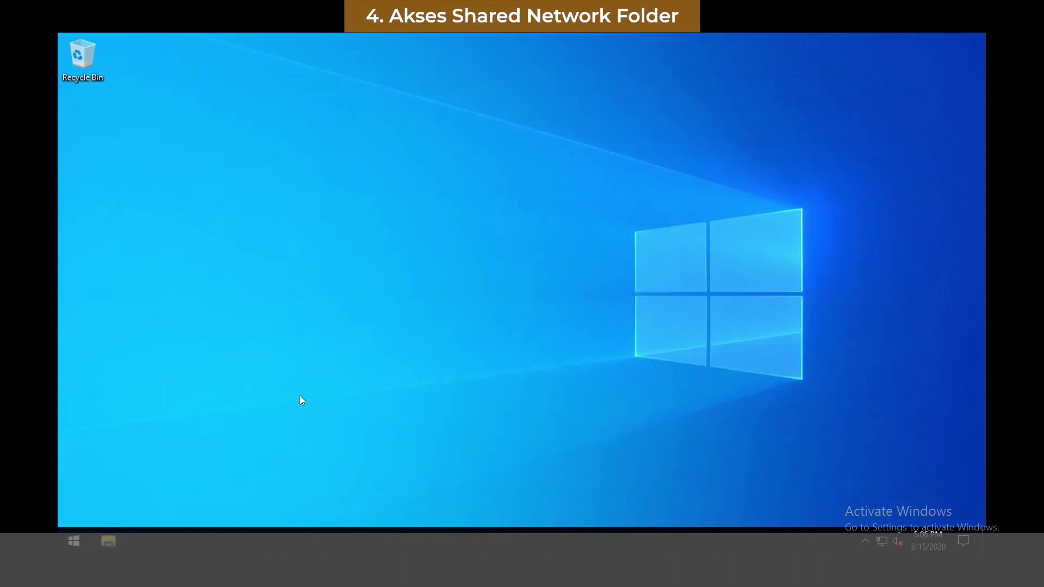
{"action": "left_click", "coordinate": [79, 538]}
{"action": "left_click", "coordinate": [70, 380]}
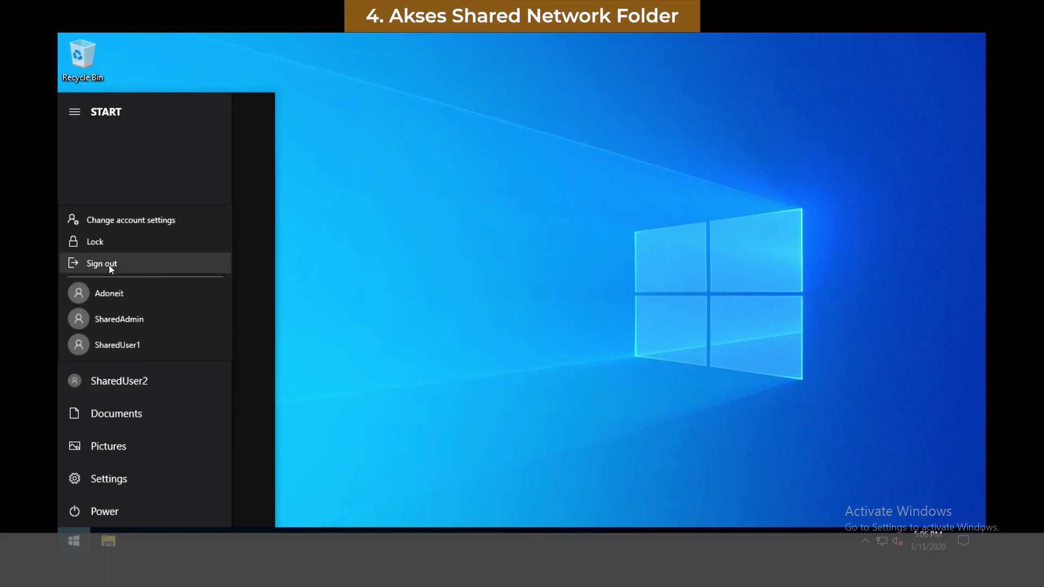
{"action": "left_click", "coordinate": [109, 266]}
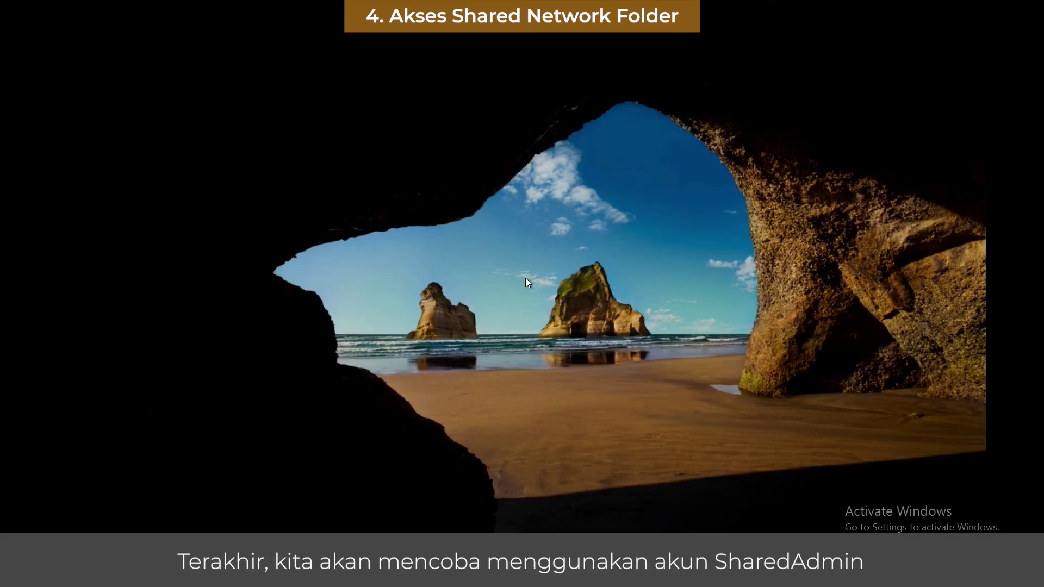
- Sign in to the SharedAdmin account by entering its account password
{"action": "left_click", "coordinate": [526, 278]}
{"action": "type", "text": "*******"}
{"action": "key", "text": "Return"}
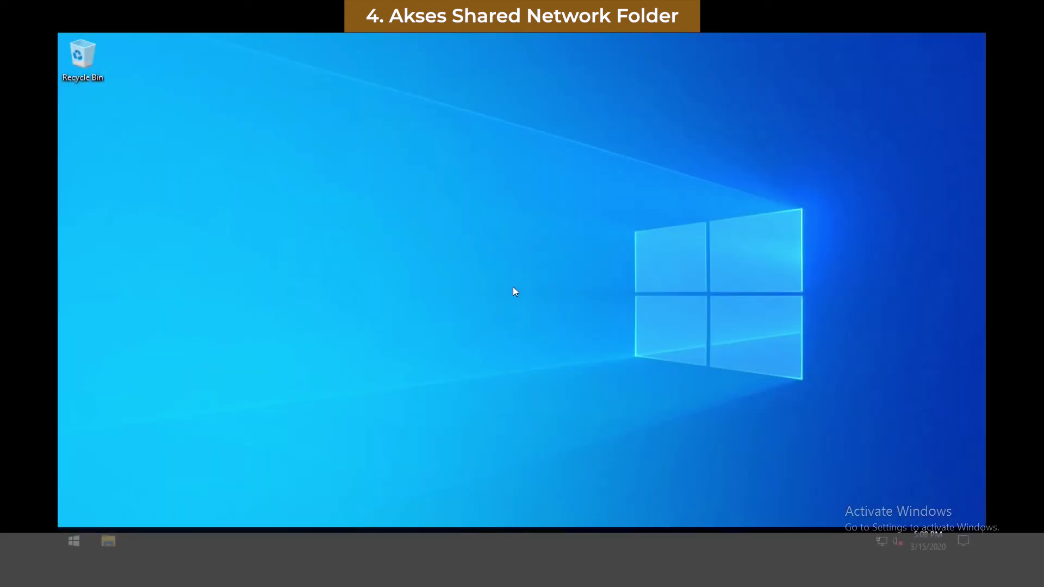
- Open File Explorer and browse to the network shares at \\192.168.1.11
{"action": "left_click", "coordinate": [123, 530]}
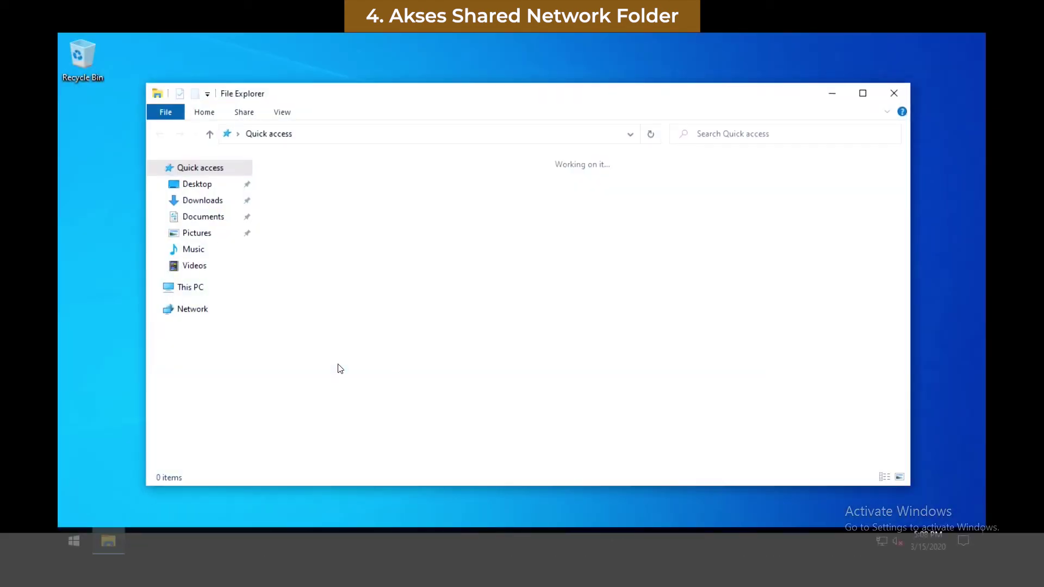
{"action": "left_click", "coordinate": [494, 134]}
{"action": "type", "text": "\\\\10"}
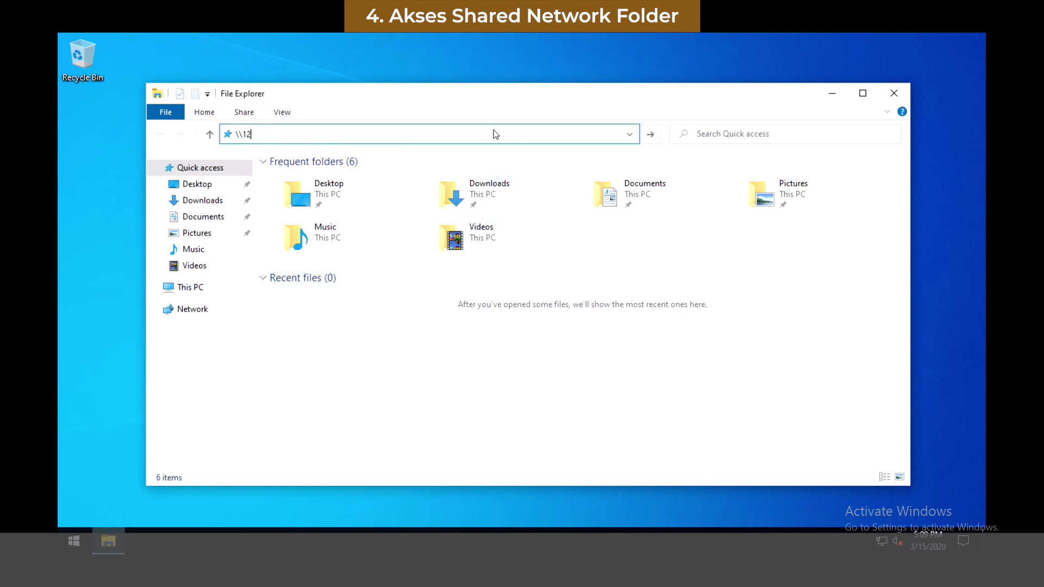
{"action": "key", "text": "BackSpace"}
{"action": "key", "text": "BackSpace"}
{"action": "type", "text": "192.168.1.11"}
{"action": "key", "text": "Return"}
- Try to open the shared Folder A and Folder C, dismissing any error message
{"action": "left_click", "coordinate": [370, 172]}
{"action": "double_click", "coordinate": [370, 172]}
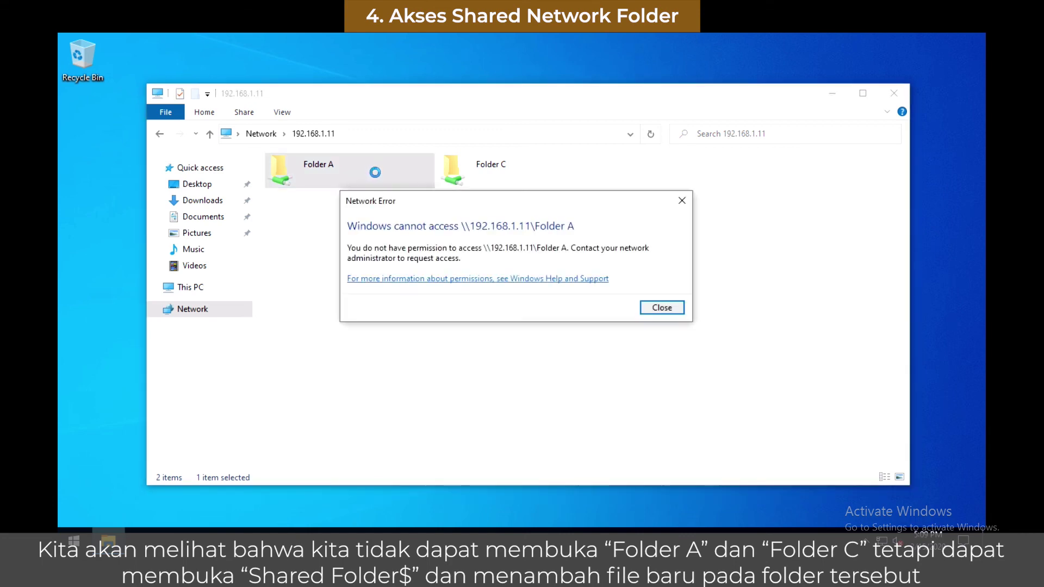
{"action": "left_click", "coordinate": [654, 308]}
{"action": "double_click", "coordinate": [517, 170]}
{"action": "left_click", "coordinate": [655, 307]}
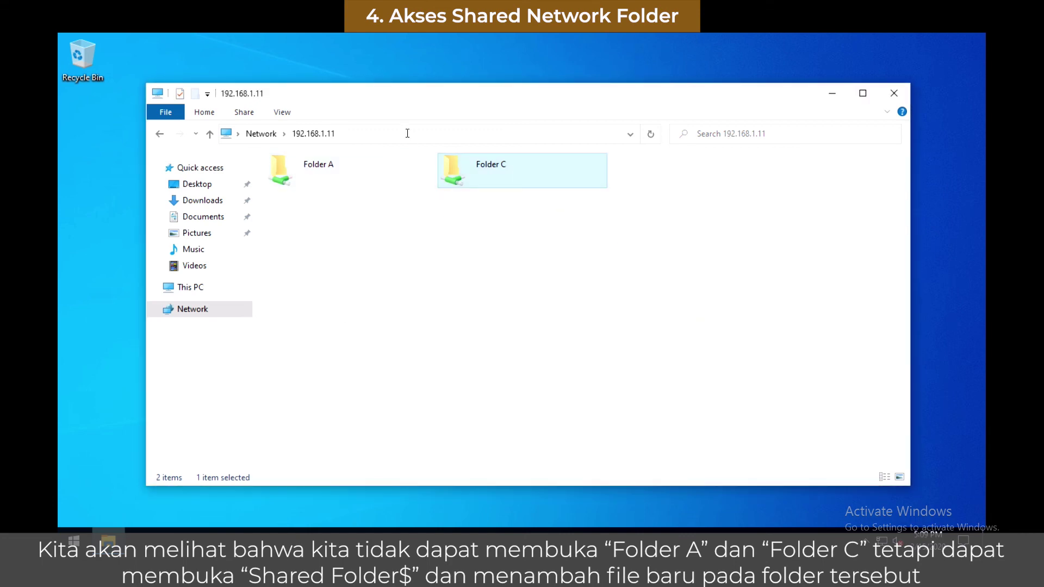
- Open the hidden share \\192.168.1.11\Shared Folder$ and view File 1 inside its Folder A, closing the file again
{"action": "left_click", "coordinate": [419, 135]}
{"action": "type", "text": "\\Shared Folder$"}
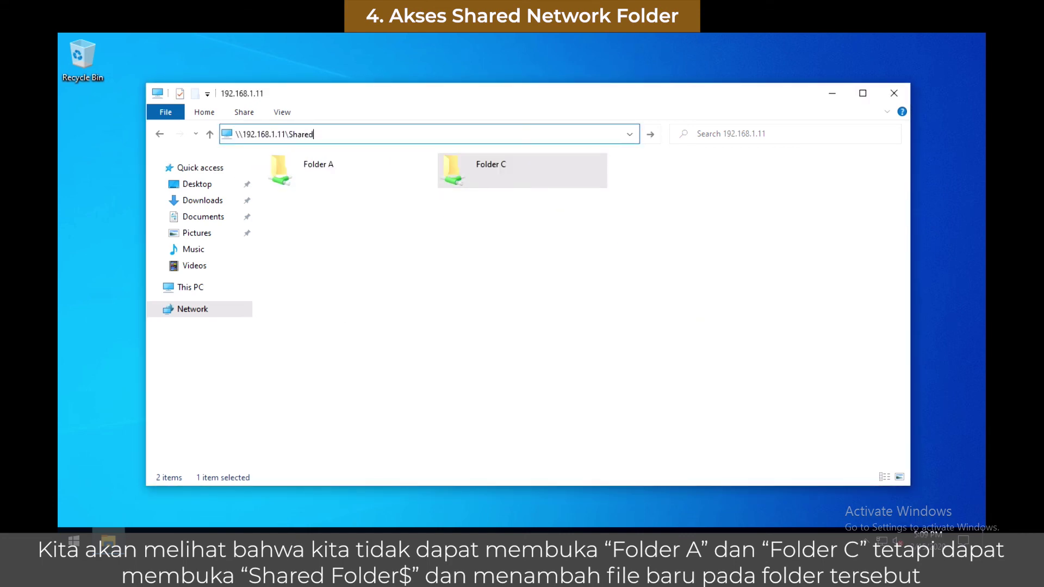
{"action": "key", "text": "Return"}
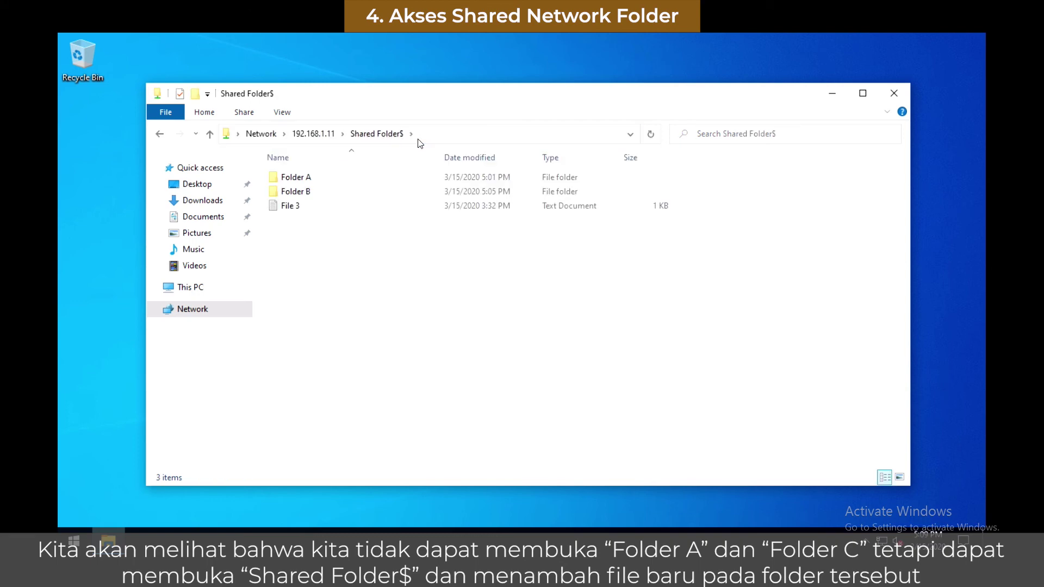
{"action": "double_click", "coordinate": [385, 178]}
{"action": "double_click", "coordinate": [385, 178]}
{"action": "left_click", "coordinate": [746, 64]}
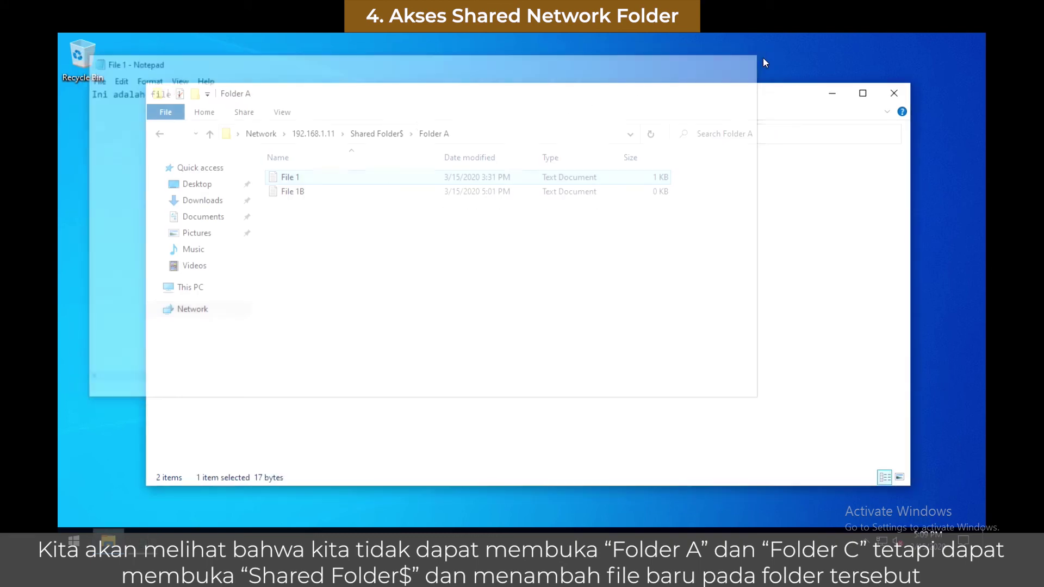
- Check the contents of Folder B and of File 3 in Shared Folder$, and close File Explorer
{"action": "left_click", "coordinate": [376, 134]}
{"action": "double_click", "coordinate": [301, 192]}
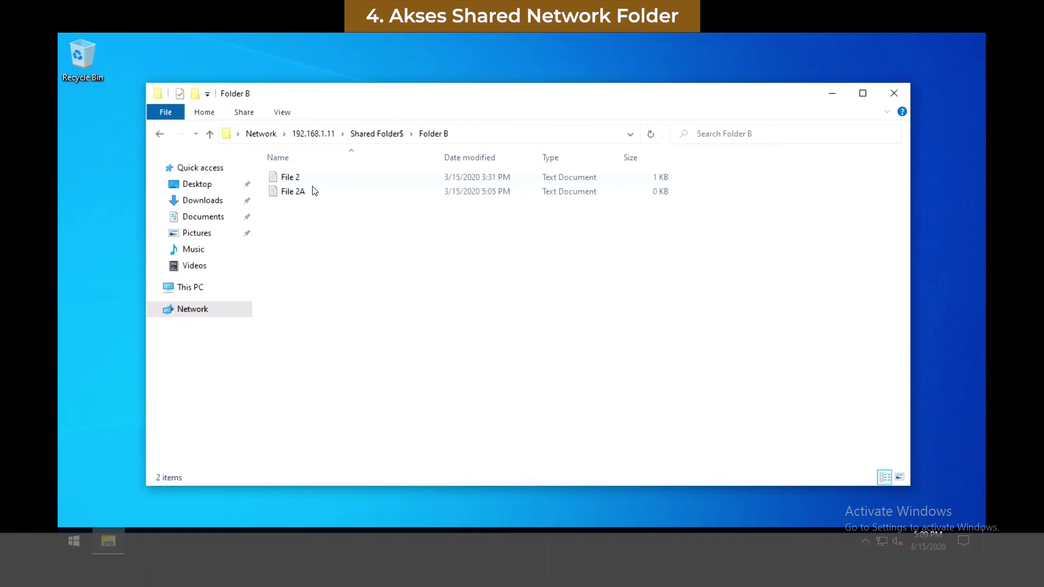
{"action": "left_click", "coordinate": [381, 134]}
{"action": "double_click", "coordinate": [359, 206]}
{"action": "left_click", "coordinate": [749, 61]}
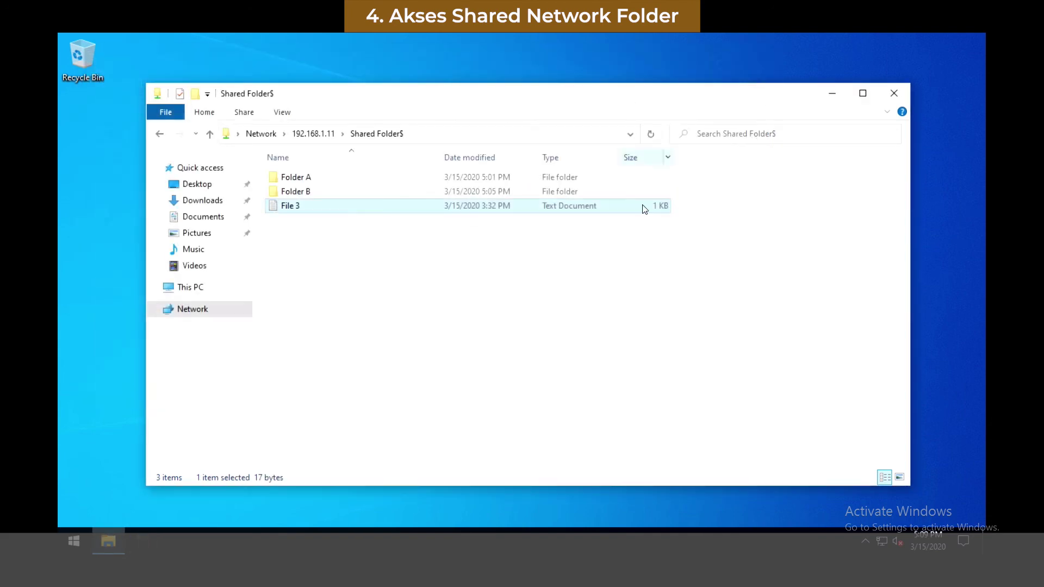
{"action": "left_click", "coordinate": [772, 176]}
{"action": "left_click", "coordinate": [896, 95]}
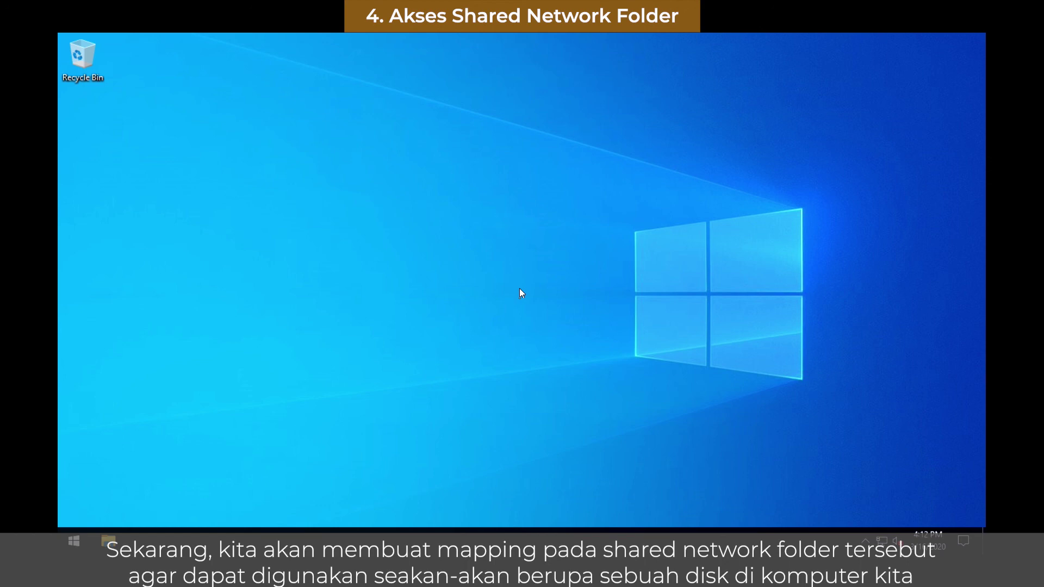
- Map \\PC-SHARED\Shared Folder$ as network drive Z: with reconnection at sign-in, and close the mapped drive's window
{"action": "left_click", "coordinate": [100, 548]}
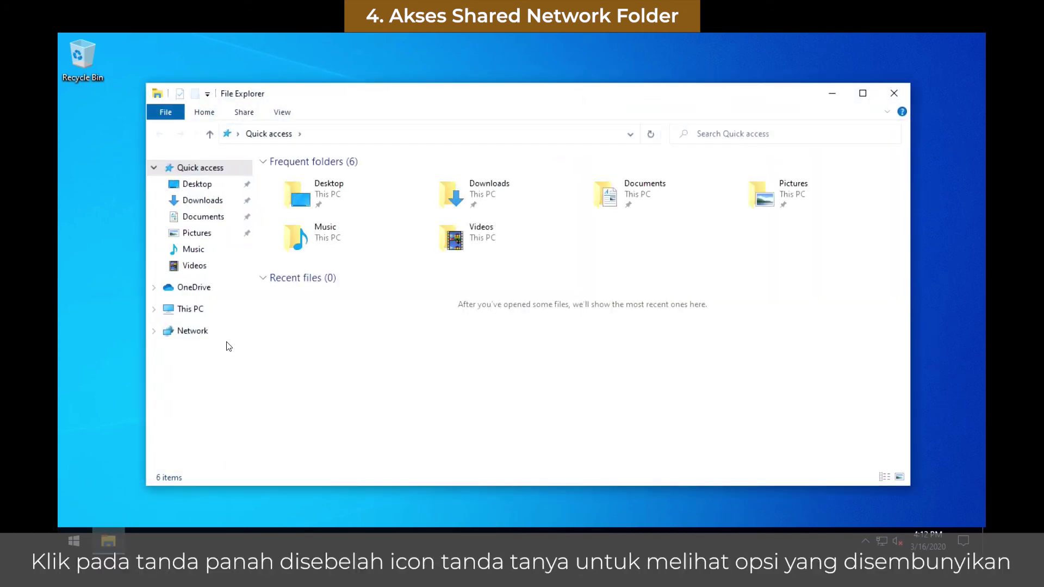
{"action": "left_click", "coordinate": [194, 308]}
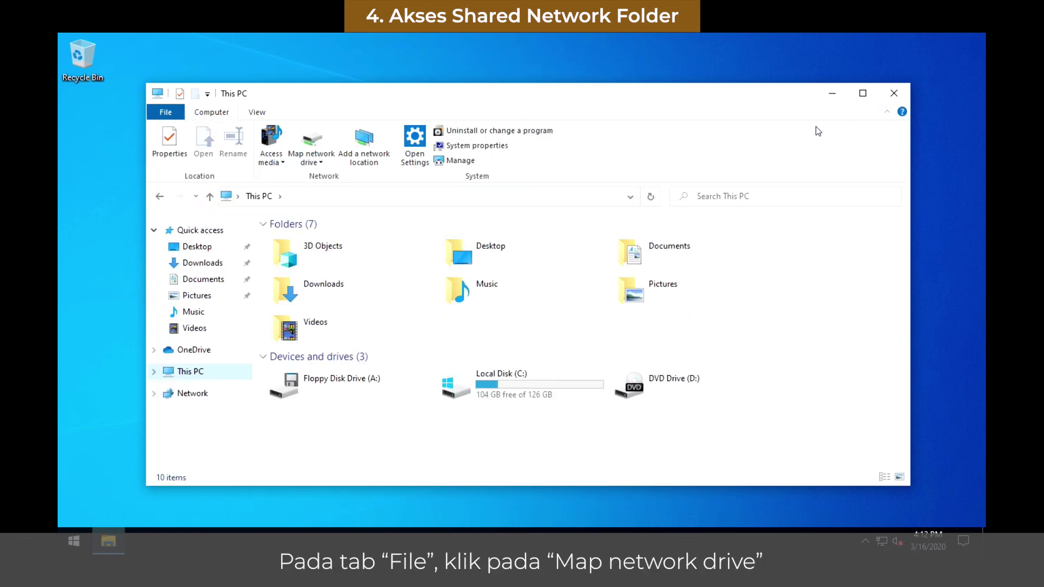
{"action": "left_click", "coordinate": [306, 144]}
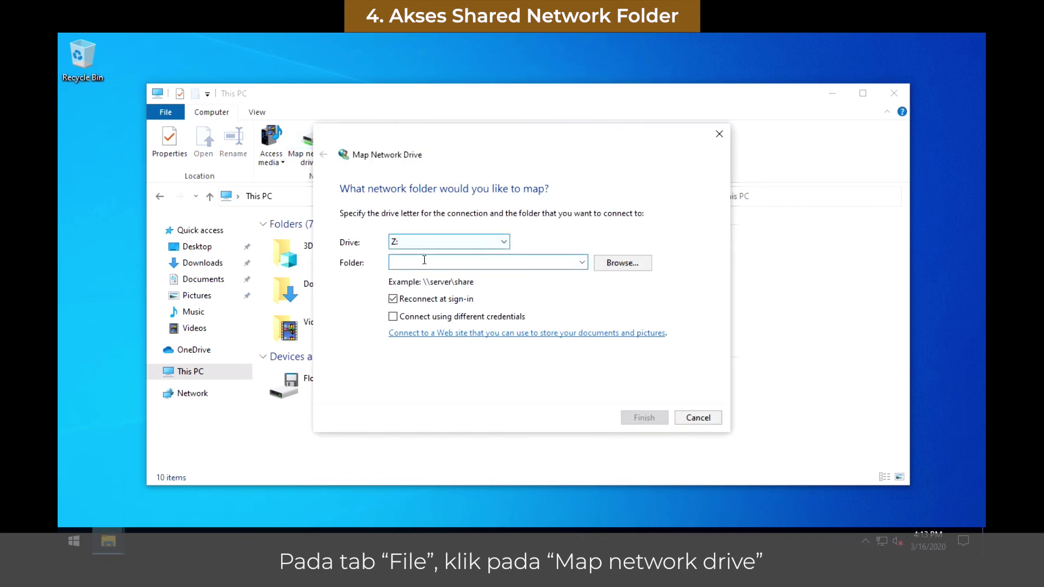
{"action": "type", "text": "\\\\"}
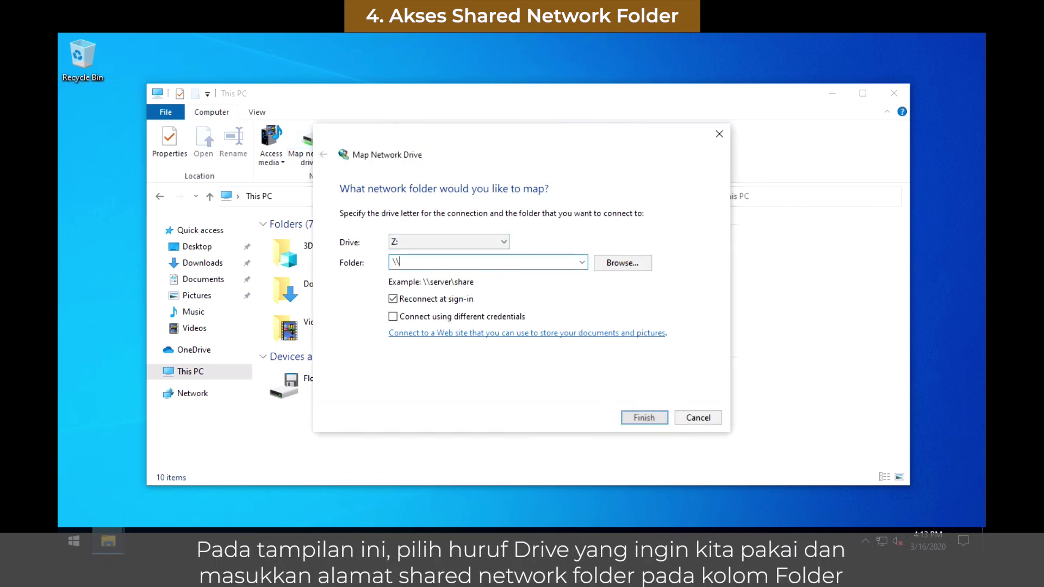
{"action": "type", "text": "PC-"}
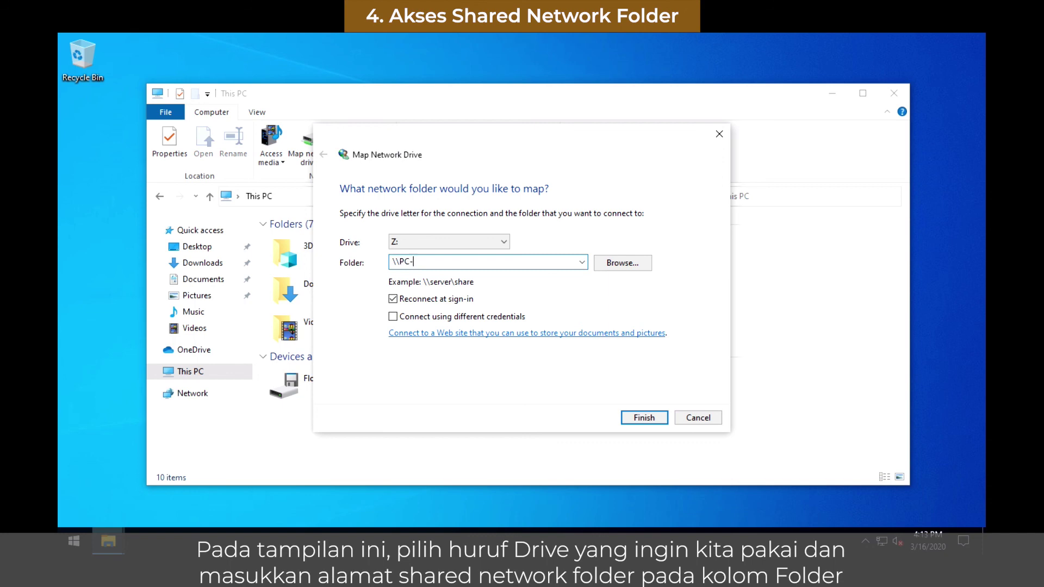
{"action": "type", "text": "SHARED\\Shared Folder$"}
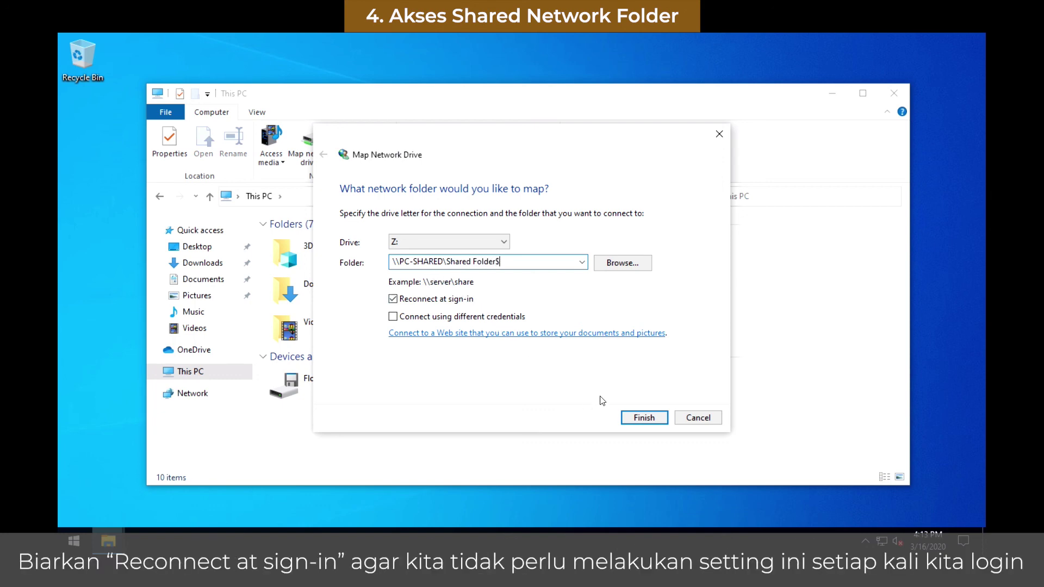
{"action": "left_click", "coordinate": [643, 424]}
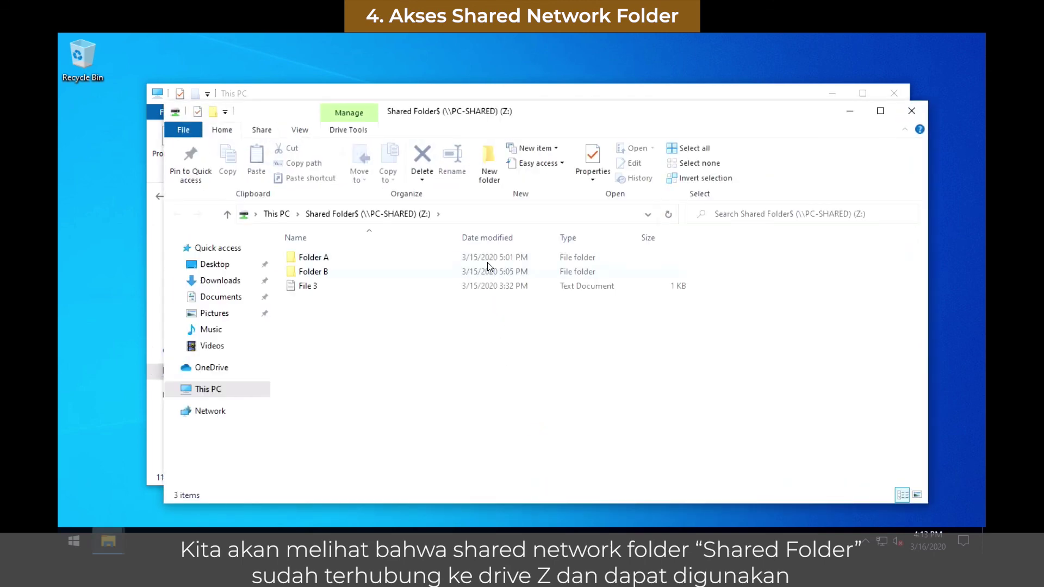
{"action": "left_click", "coordinate": [911, 111]}
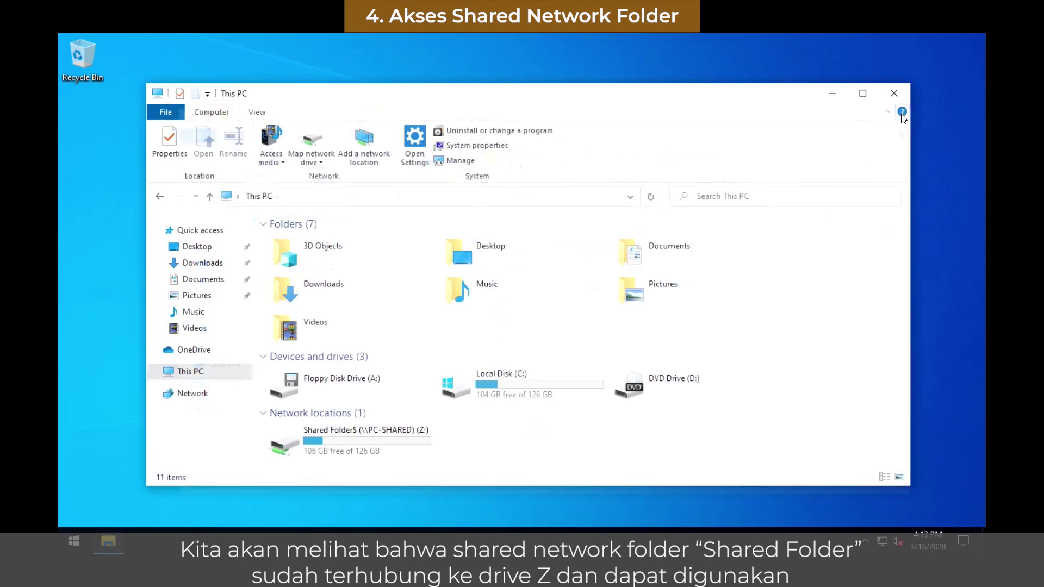
- Open the mapped drive Z: from This PC to check its contents, and close File Explorer
{"action": "left_click", "coordinate": [397, 450]}
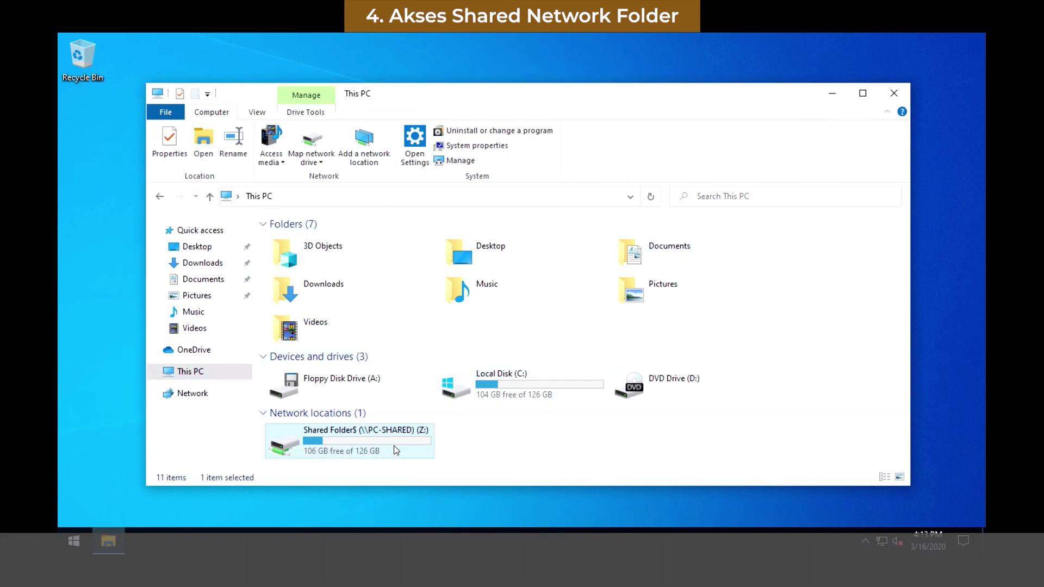
{"action": "double_click", "coordinate": [396, 450]}
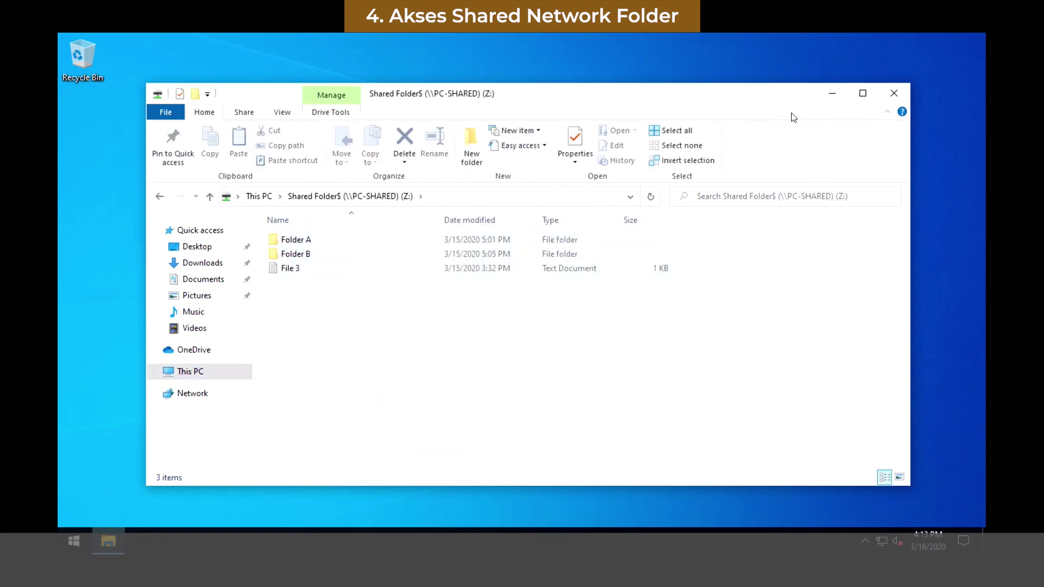
{"action": "left_click", "coordinate": [895, 93]}
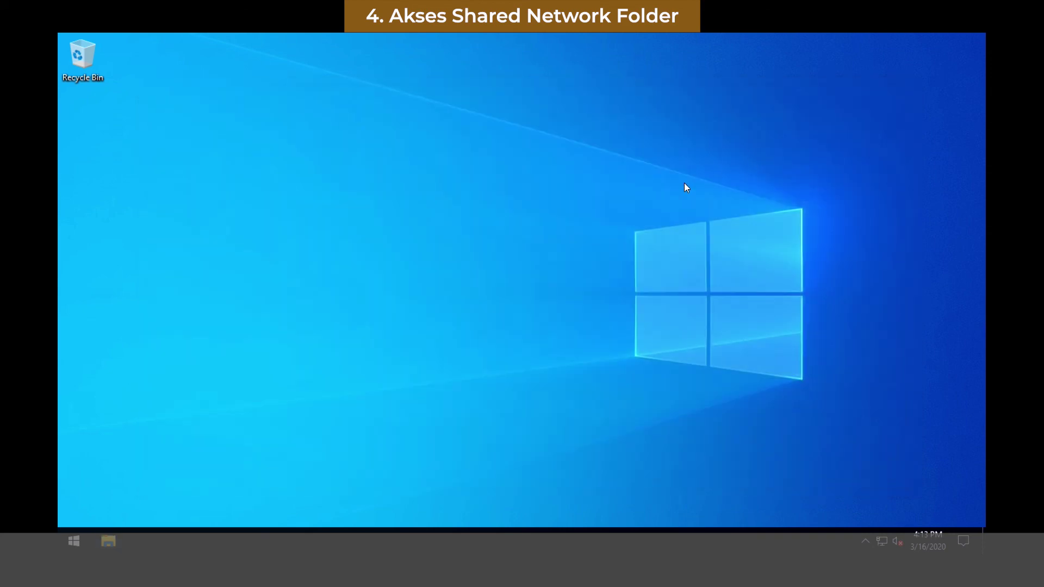